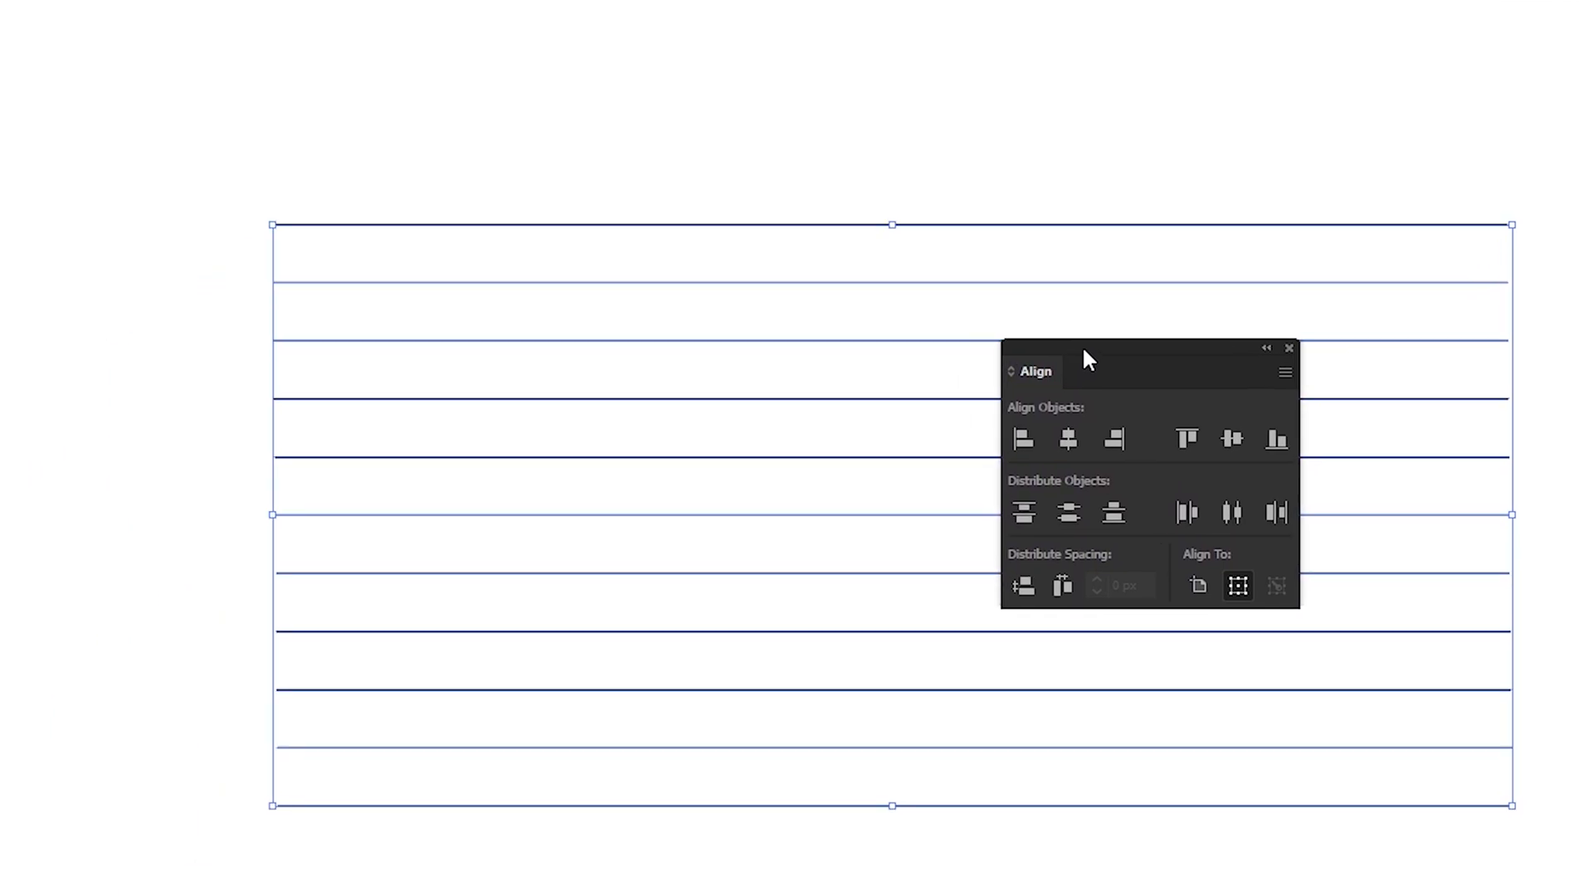
# Align the group of horizontal lines to the artboard, centring it both horizontally and vertically, and deselect it.
pyautogui.click(1220, 561)
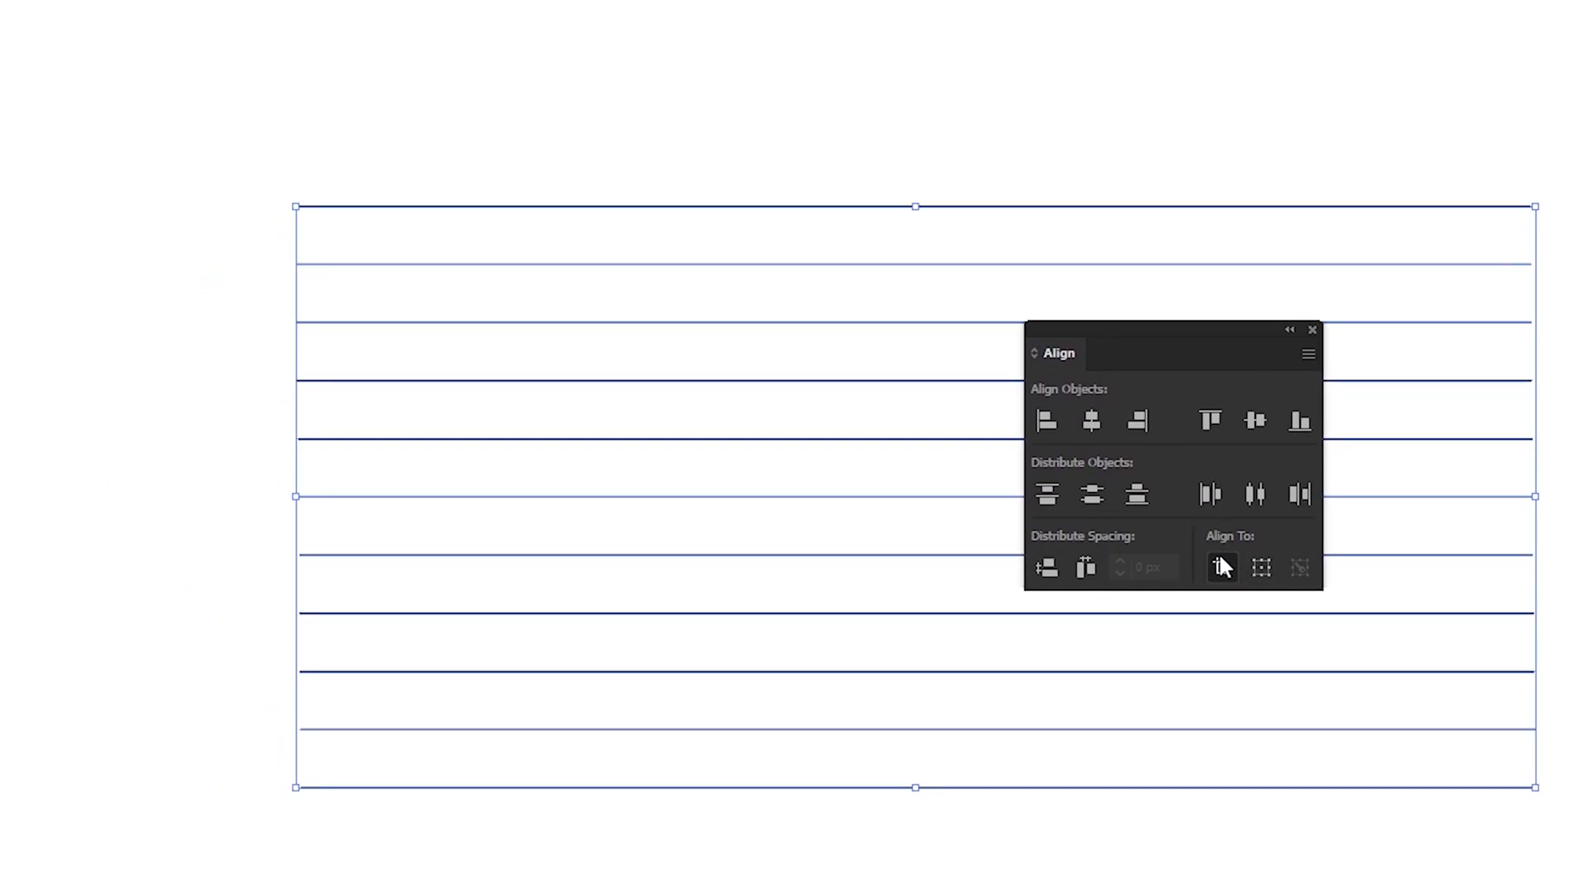
pyautogui.click(1093, 423)
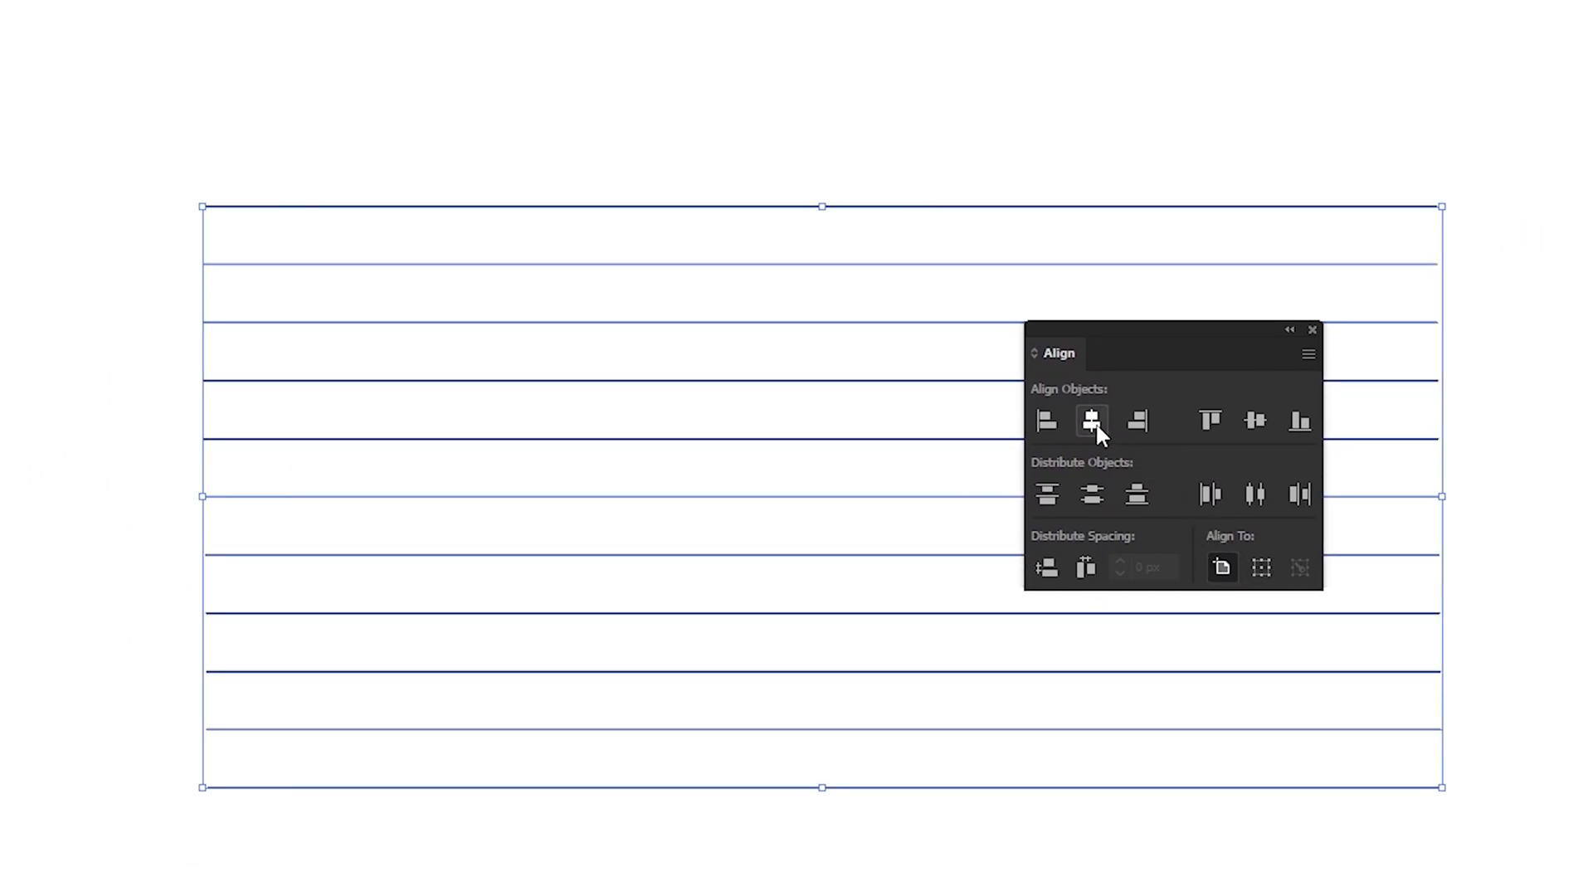
pyautogui.click(1256, 422)
pyautogui.moveTo(1192, 329); pyautogui.dragTo(1390, 109)
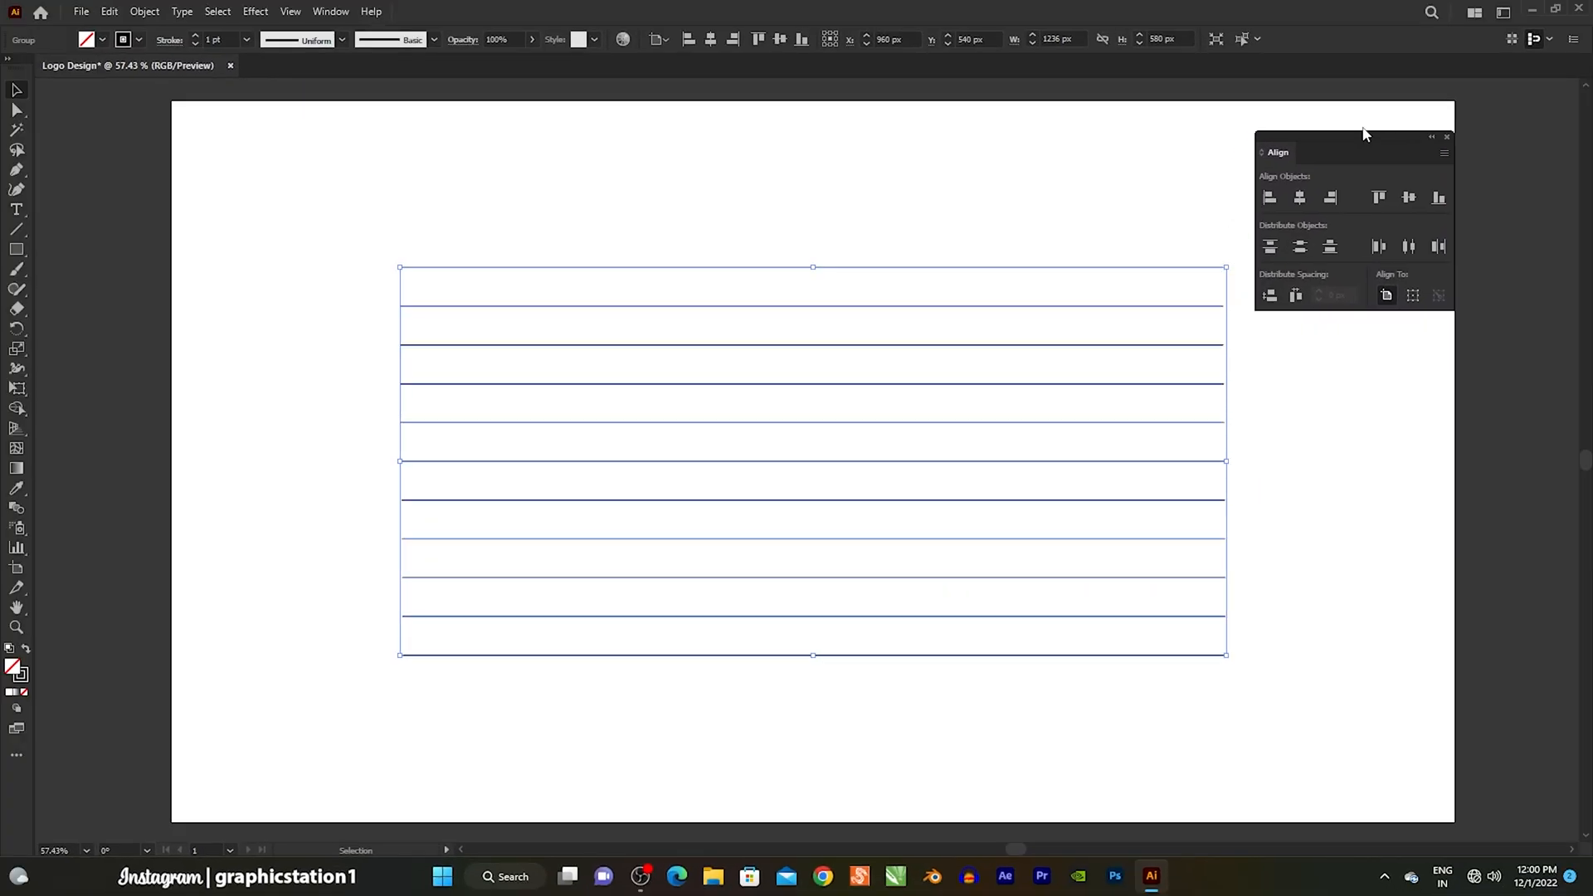
pyautogui.click(1210, 227)
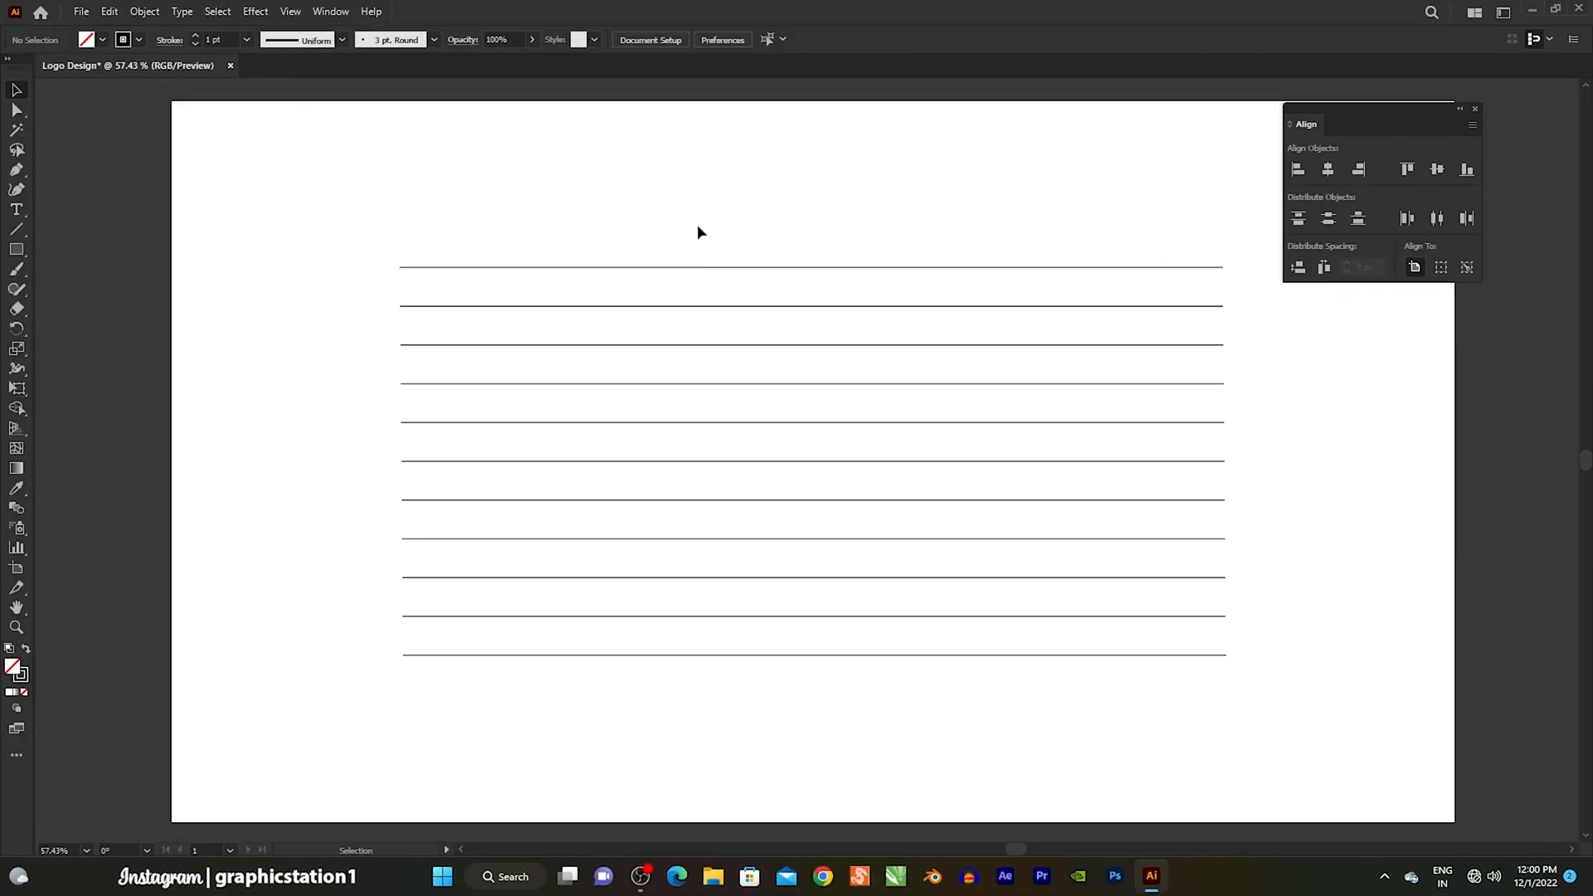
# Create a copy of the horizontal line group rotated by 120°.
pyautogui.moveTo(765, 378); pyautogui.dragTo(905, 656)
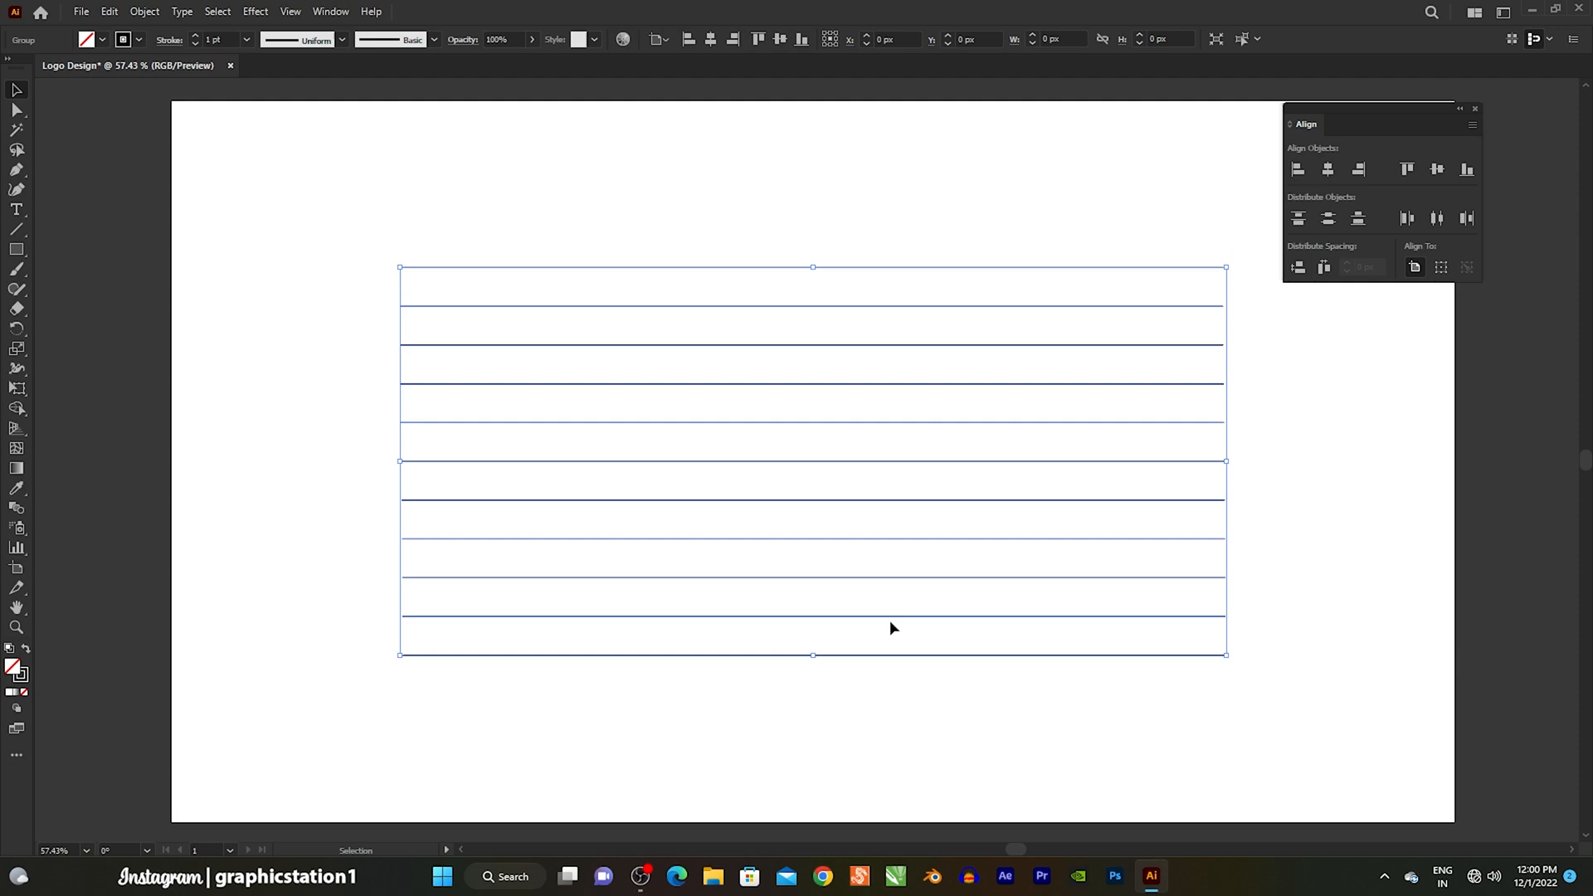
pyautogui.rightClick(756, 345)
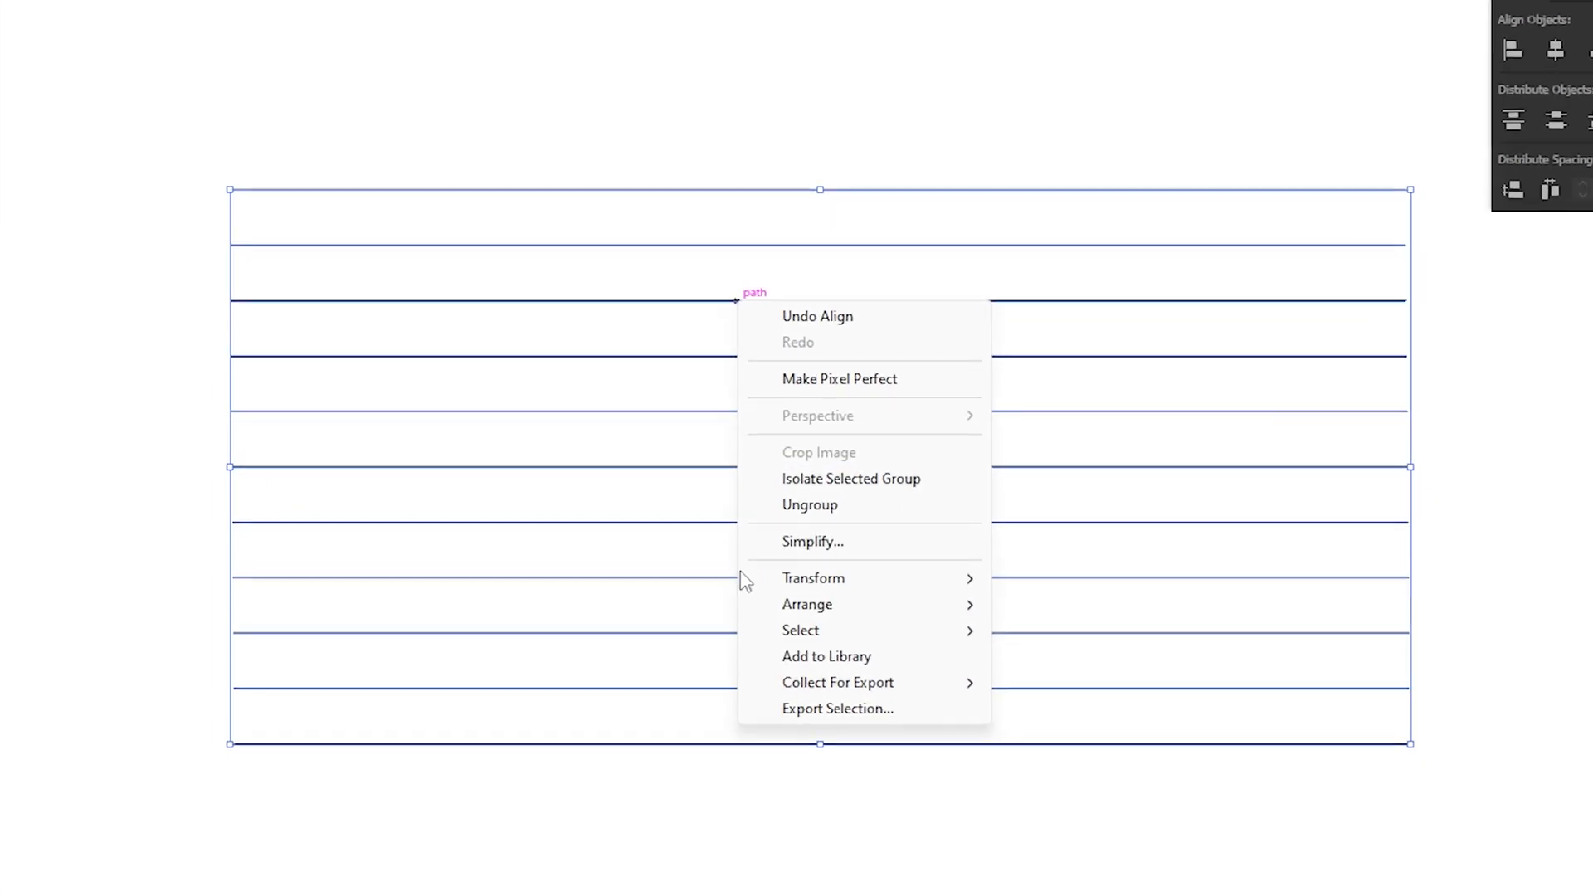
pyautogui.moveTo(763, 540)
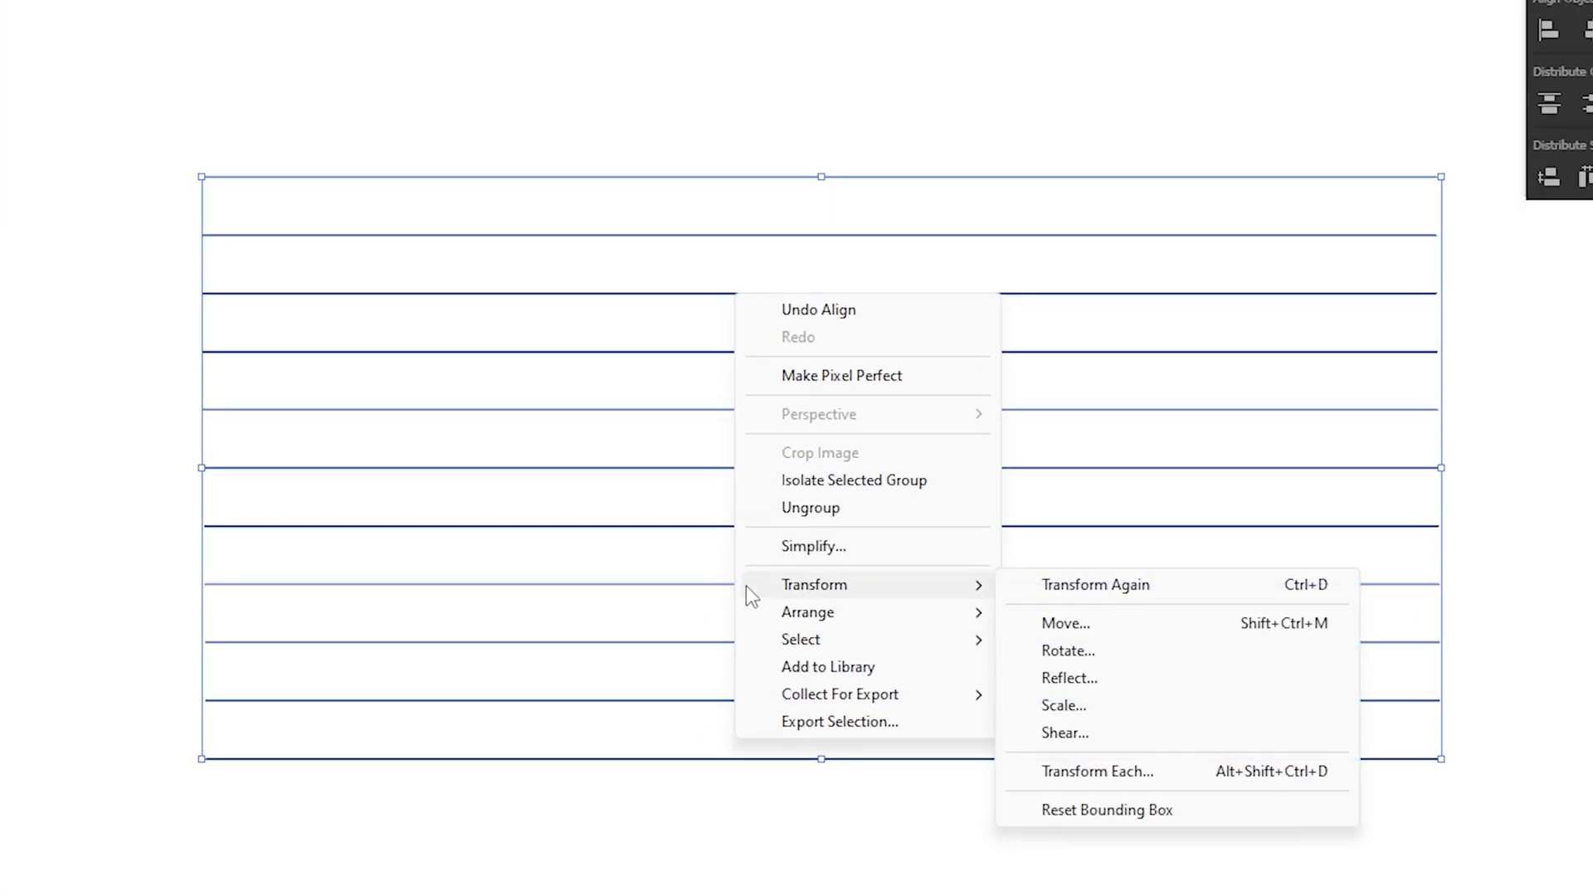
pyautogui.click(1054, 657)
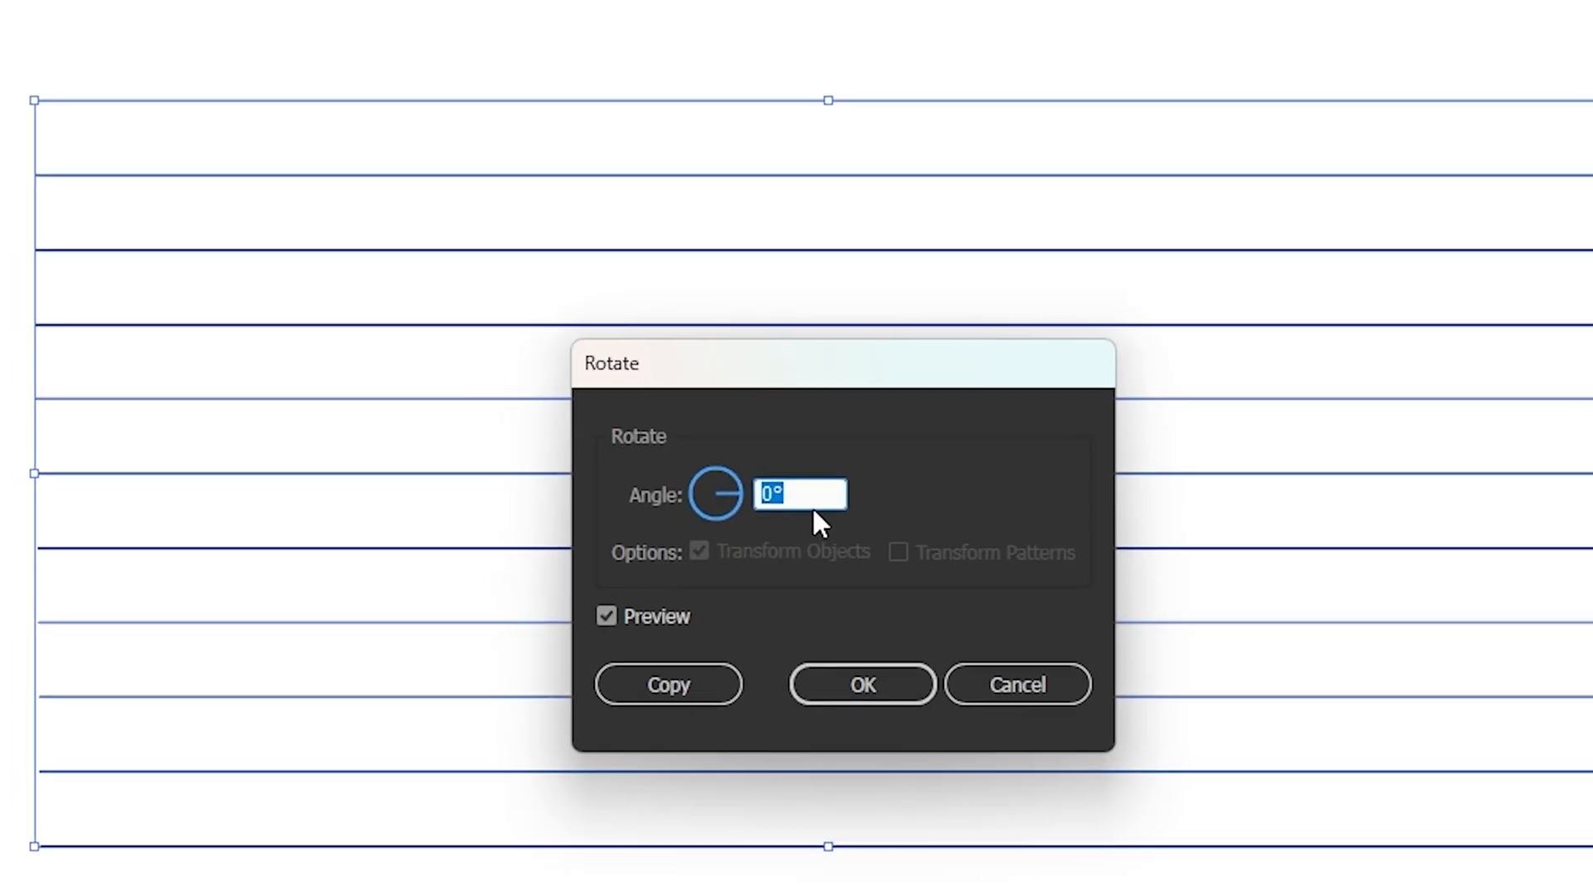
pyautogui.write('120')
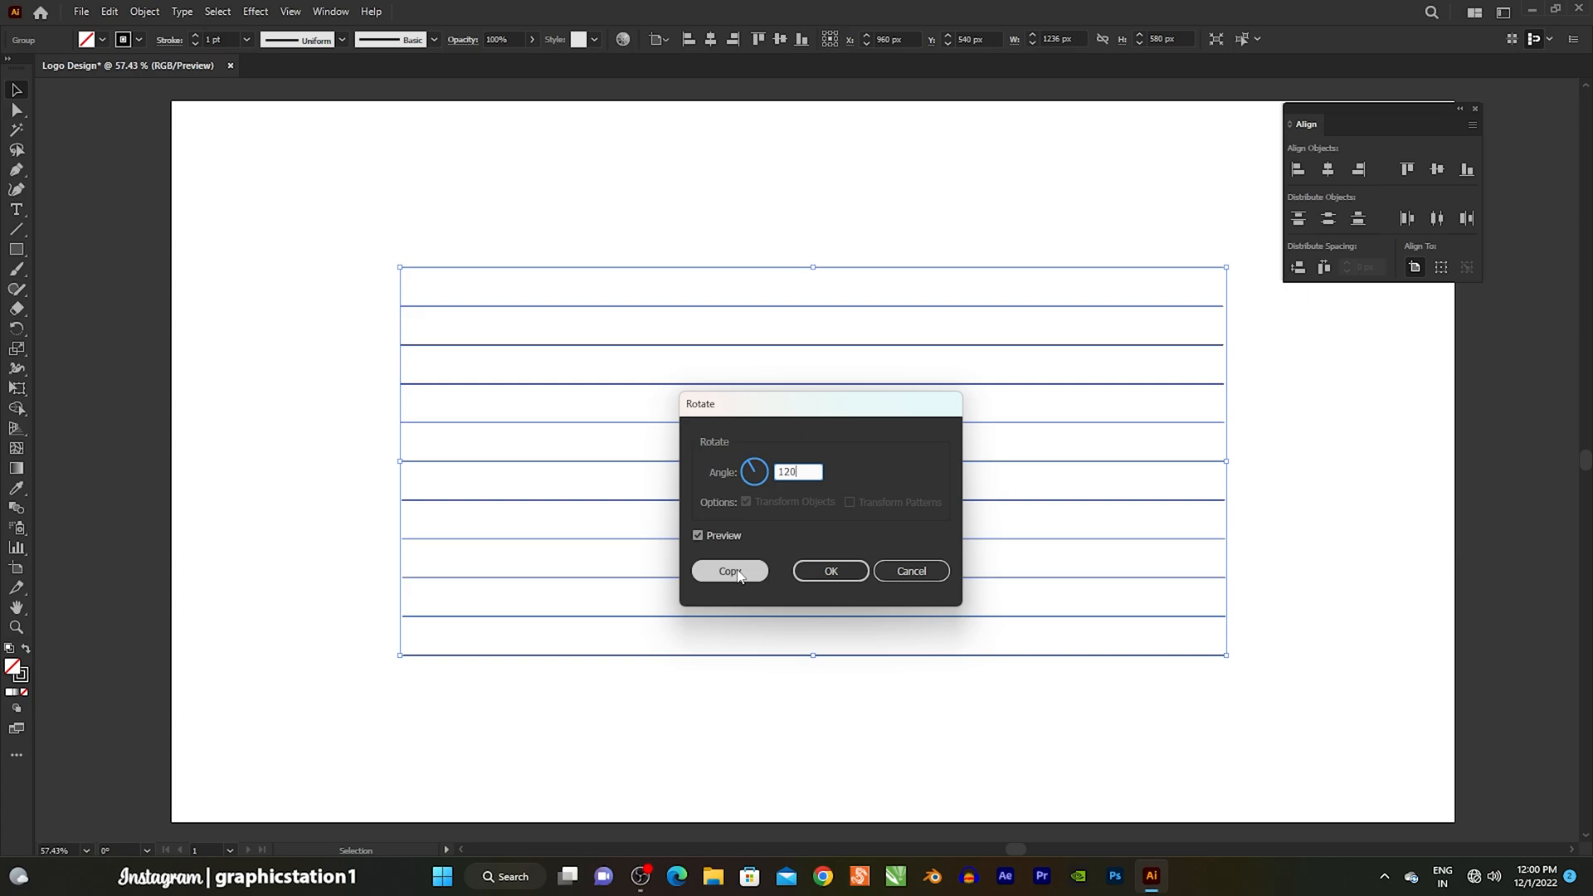
pyautogui.click(735, 571)
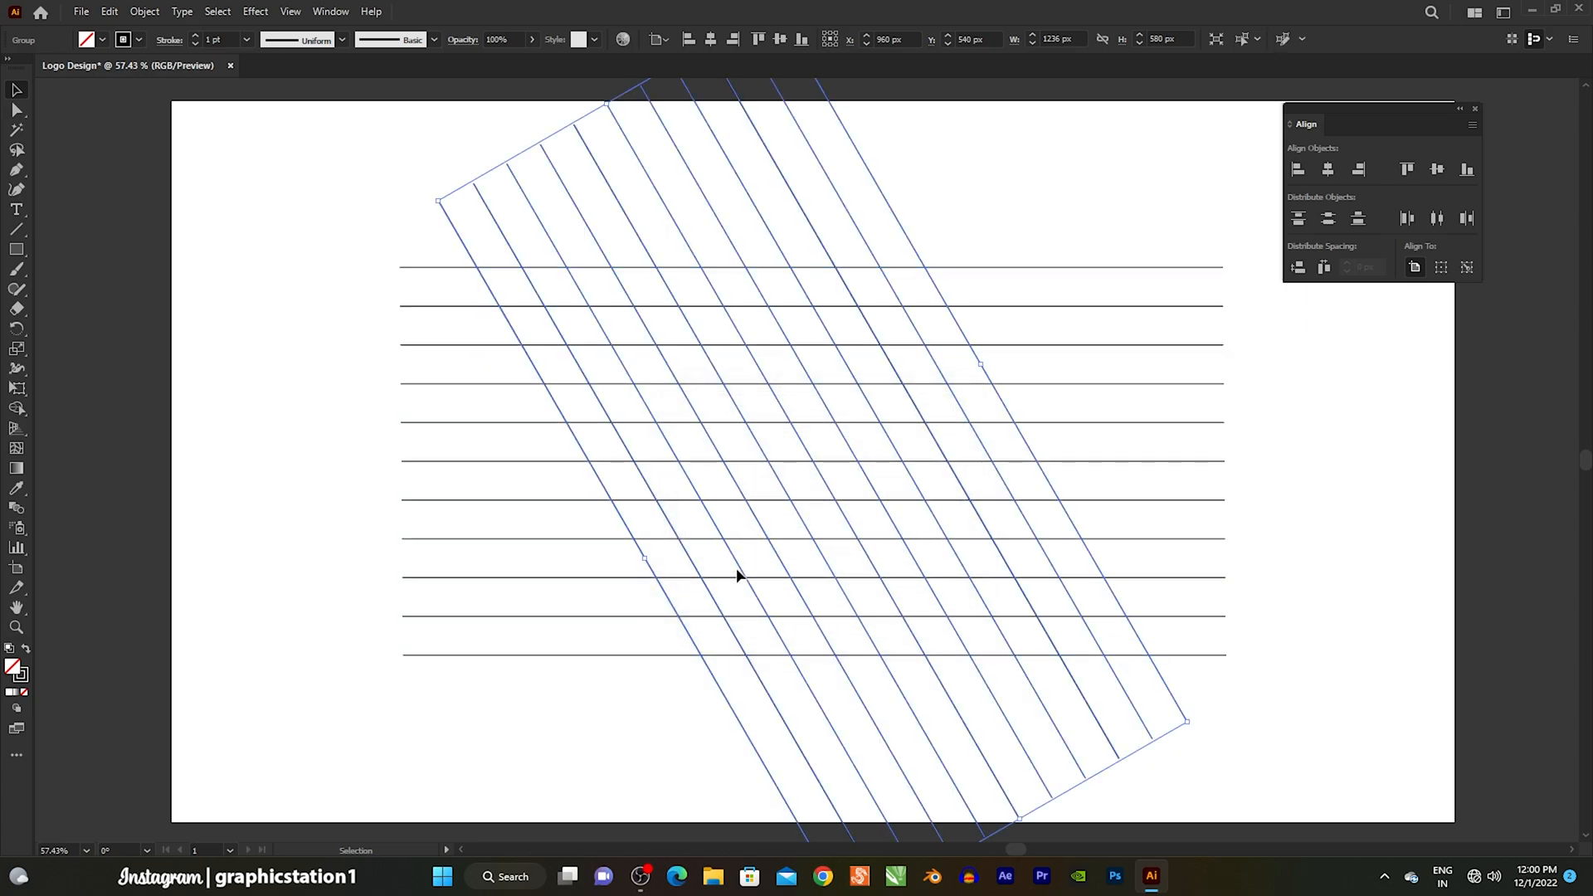
# Create a reflected copy of the rotated line group across the vertical axis to complete the triangular grid.
pyautogui.rightClick(677, 219)
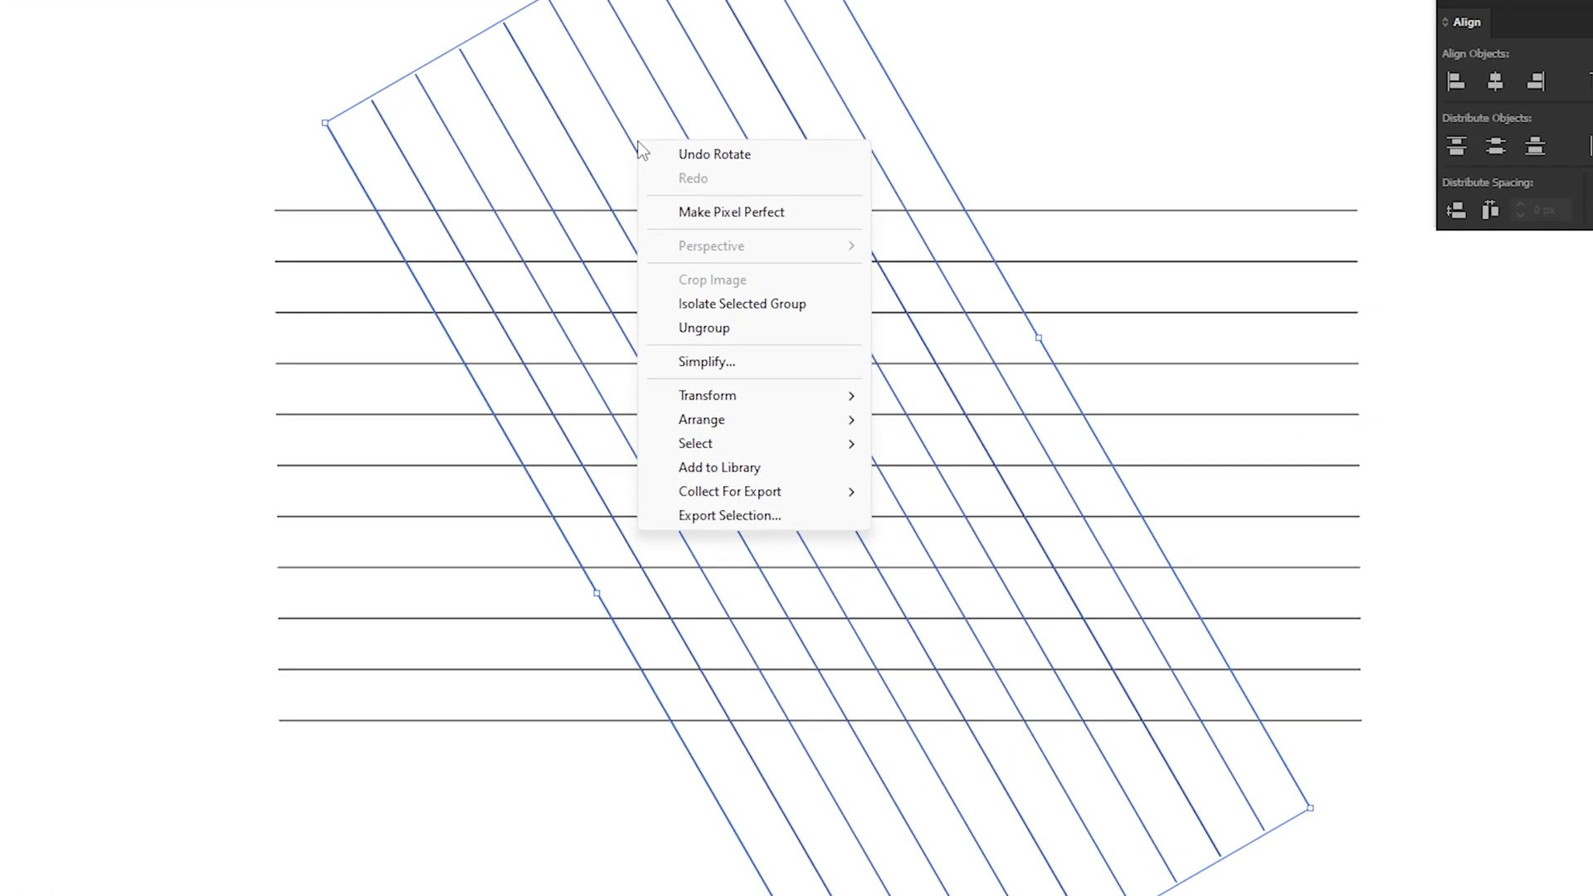
pyautogui.moveTo(680, 406)
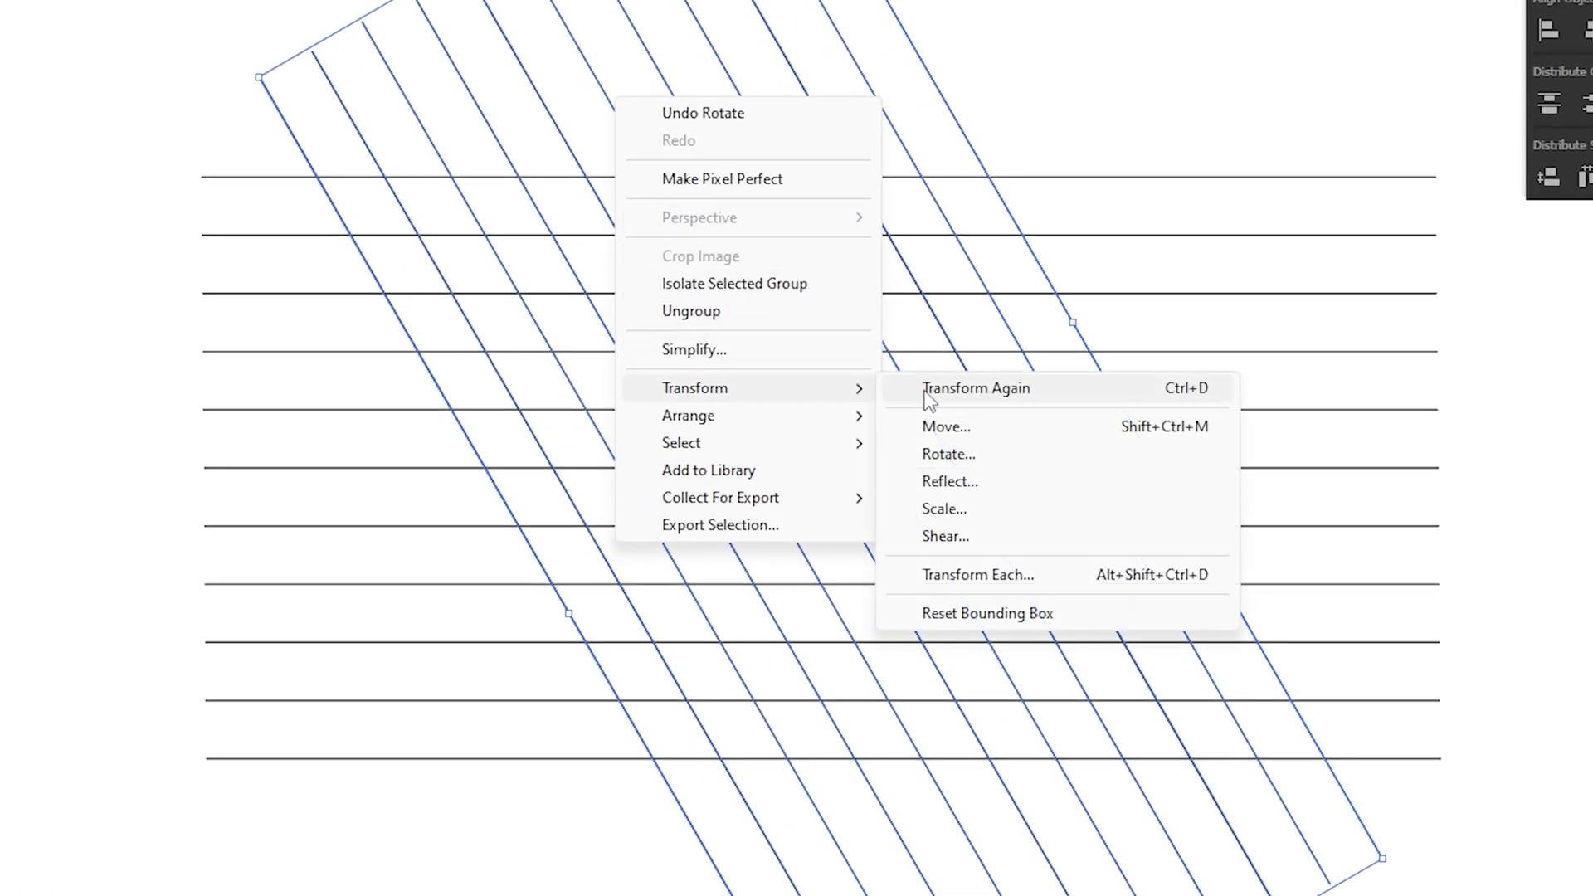
pyautogui.click(988, 490)
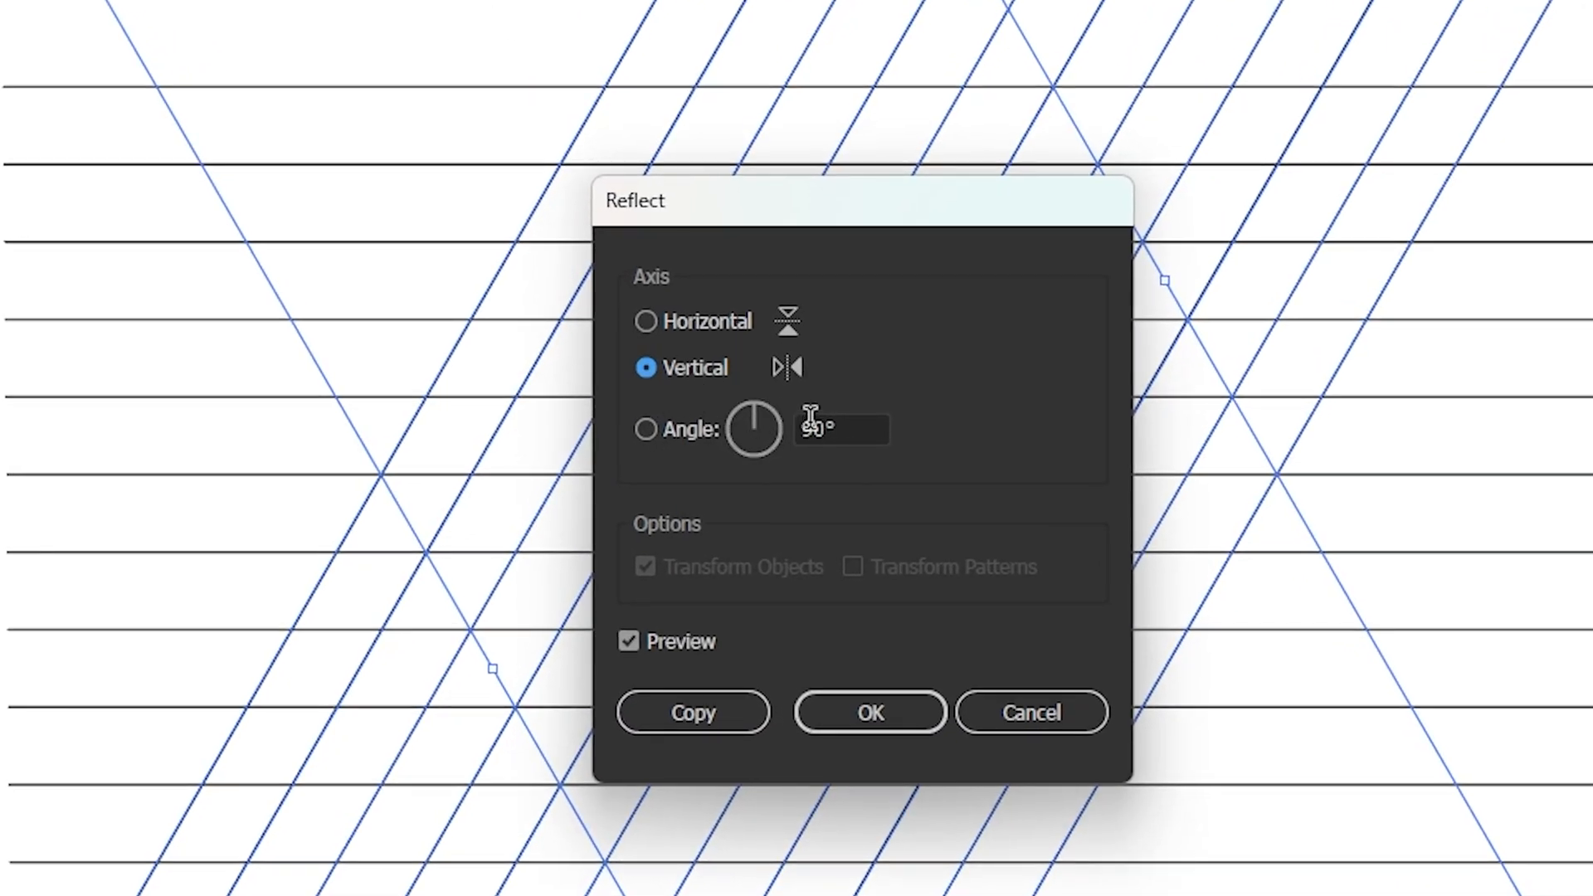
pyautogui.moveTo(845, 428); pyautogui.dragTo(784, 432)
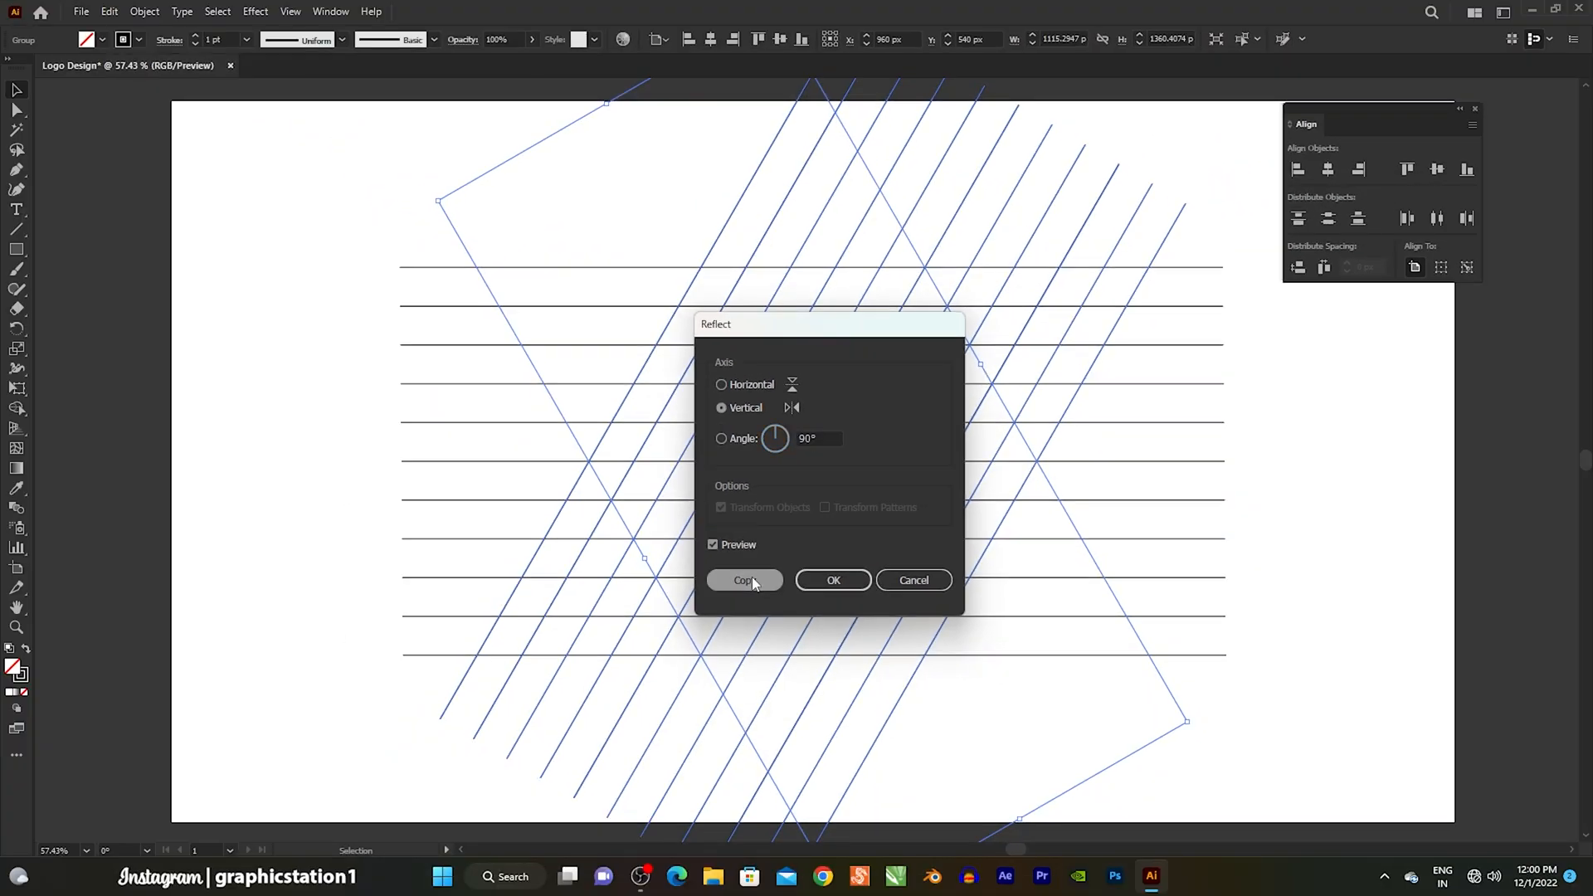
pyautogui.click(724, 664)
# Ungroup the horizontal line group and both diagonal line groups so every grid line is separate.
pyautogui.moveTo(391, 277); pyautogui.dragTo(429, 400)
pyautogui.rightClick(420, 344)
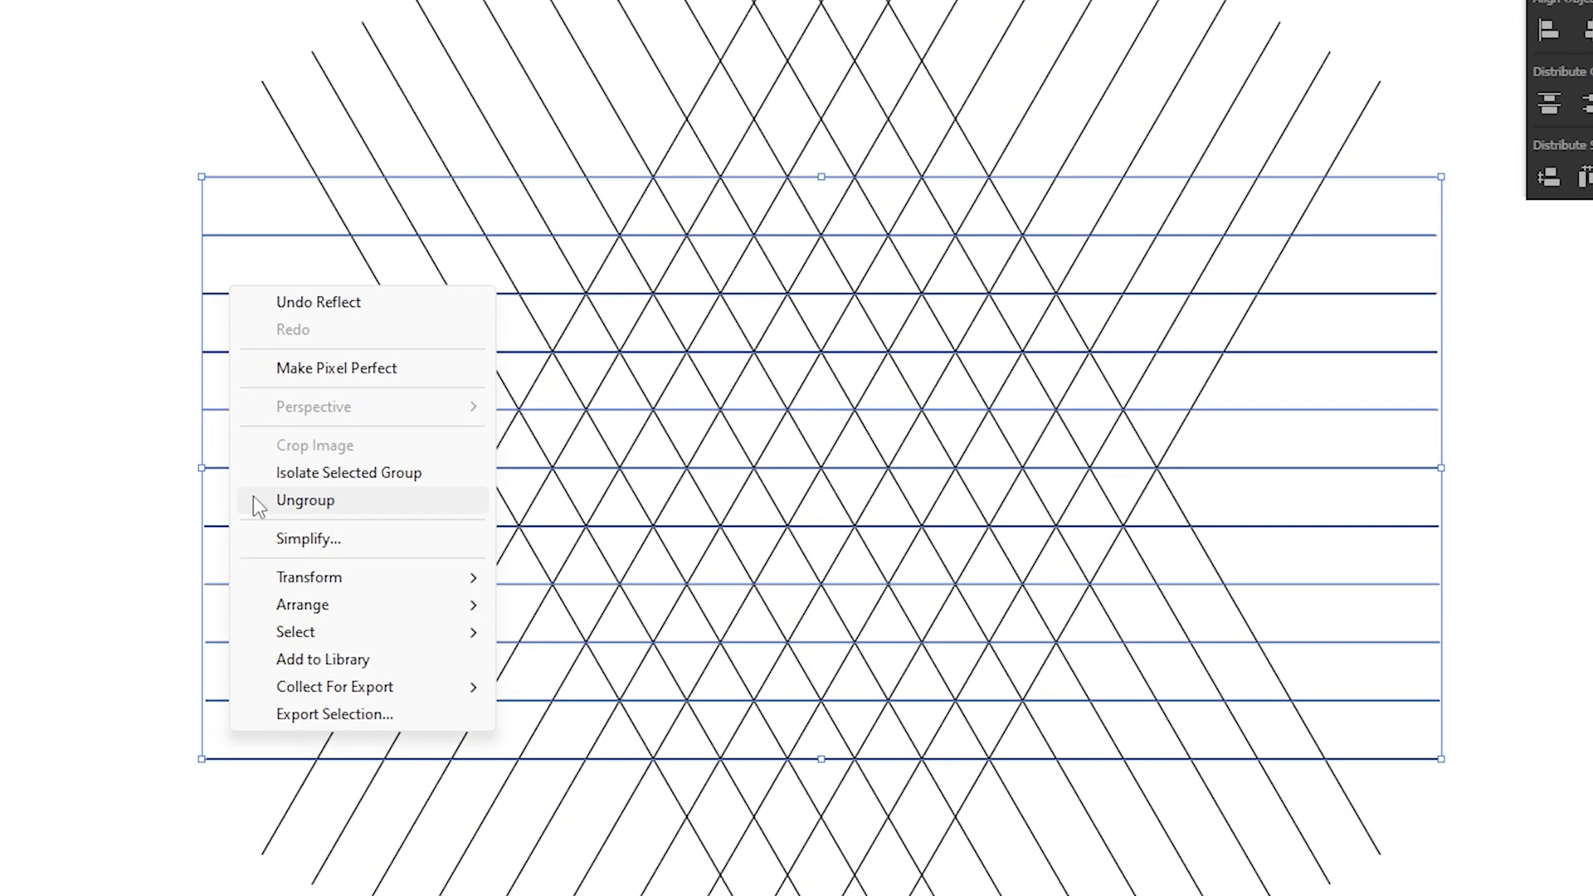
pyautogui.click(337, 501)
pyautogui.click(284, 153)
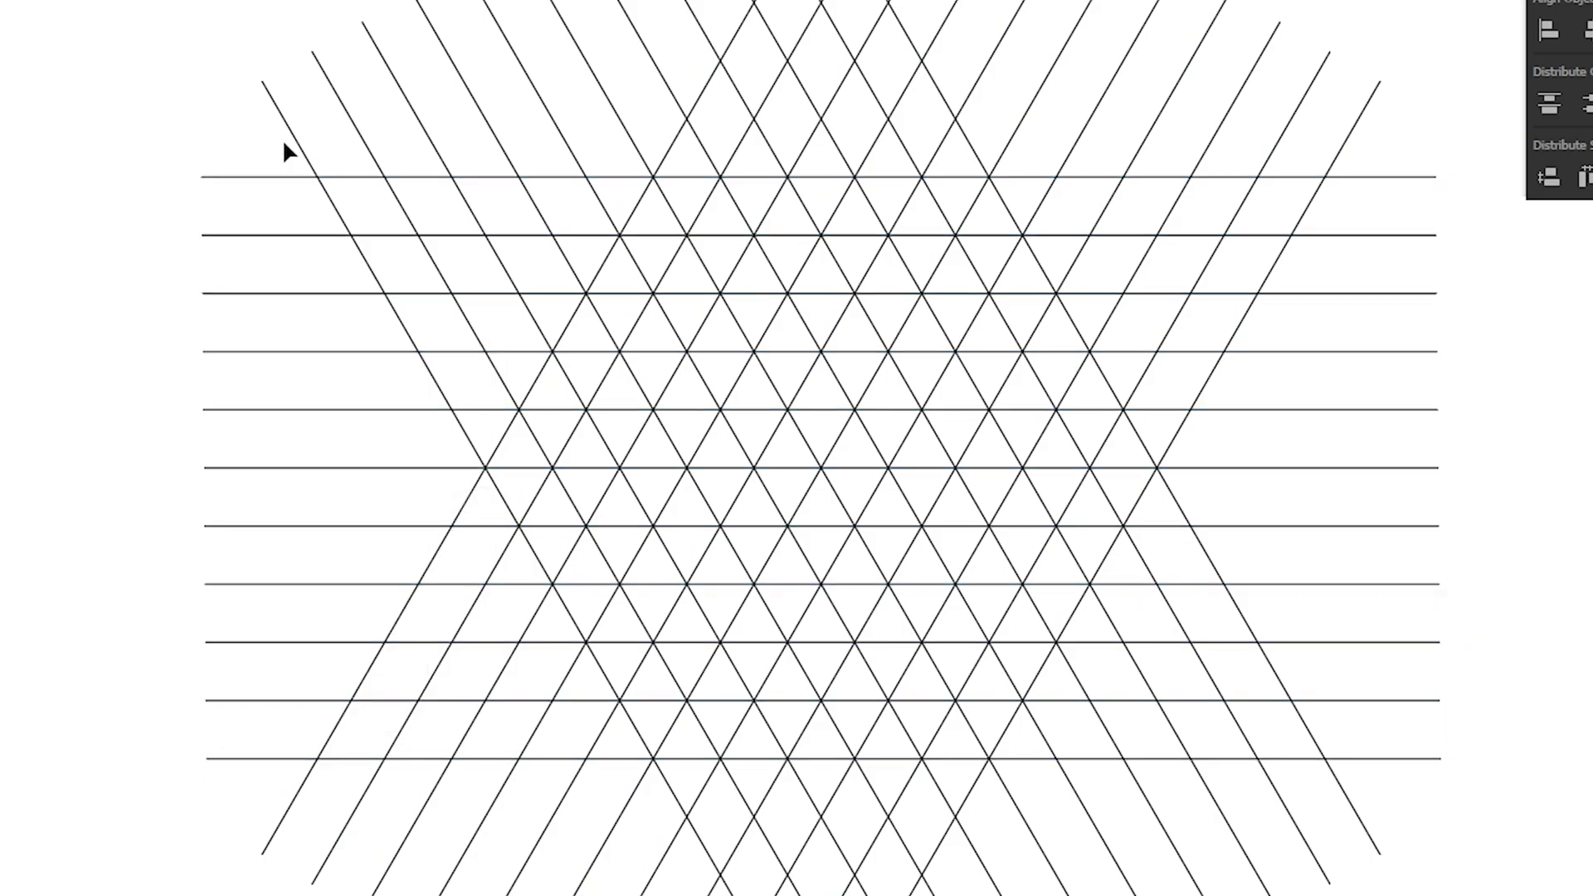
pyautogui.click(297, 142)
pyautogui.rightClick(297, 141)
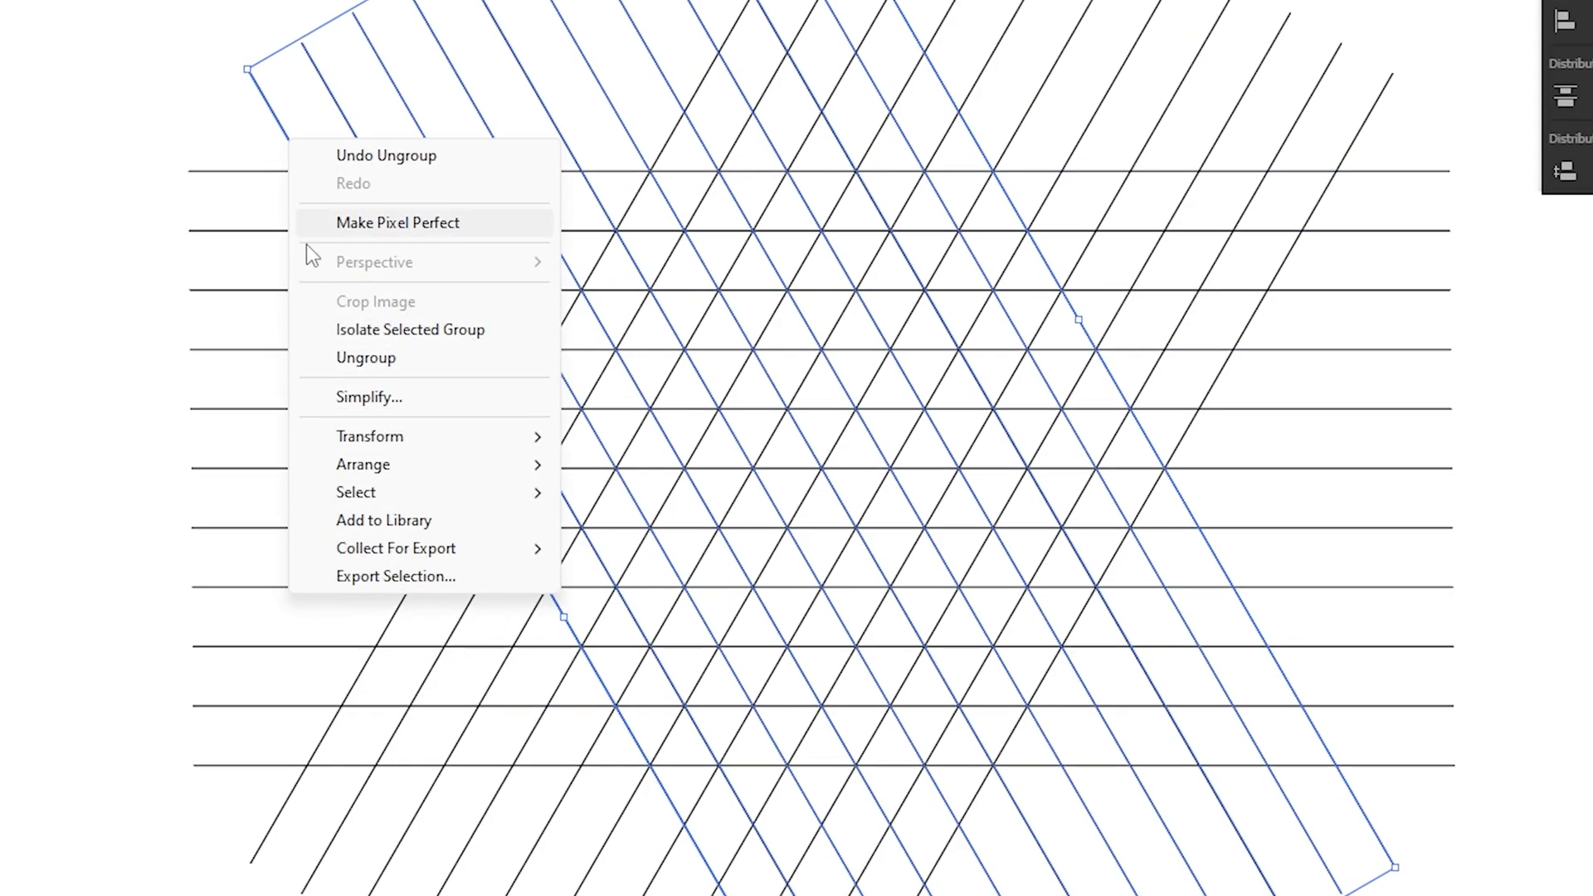
pyautogui.click(161, 317)
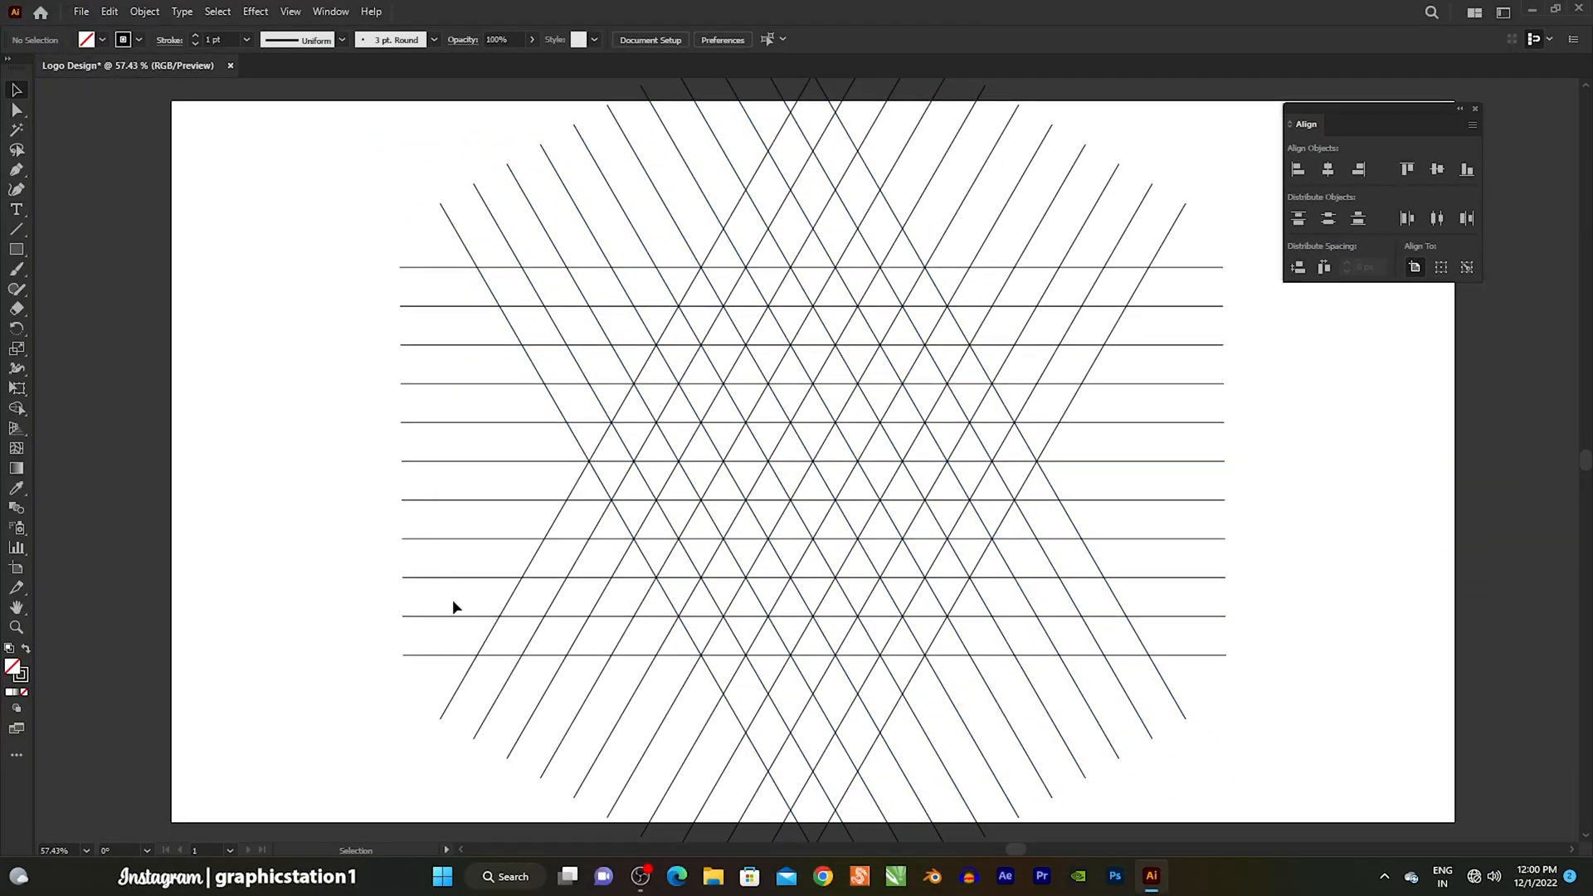
pyautogui.click(467, 678)
pyautogui.rightClick(464, 673)
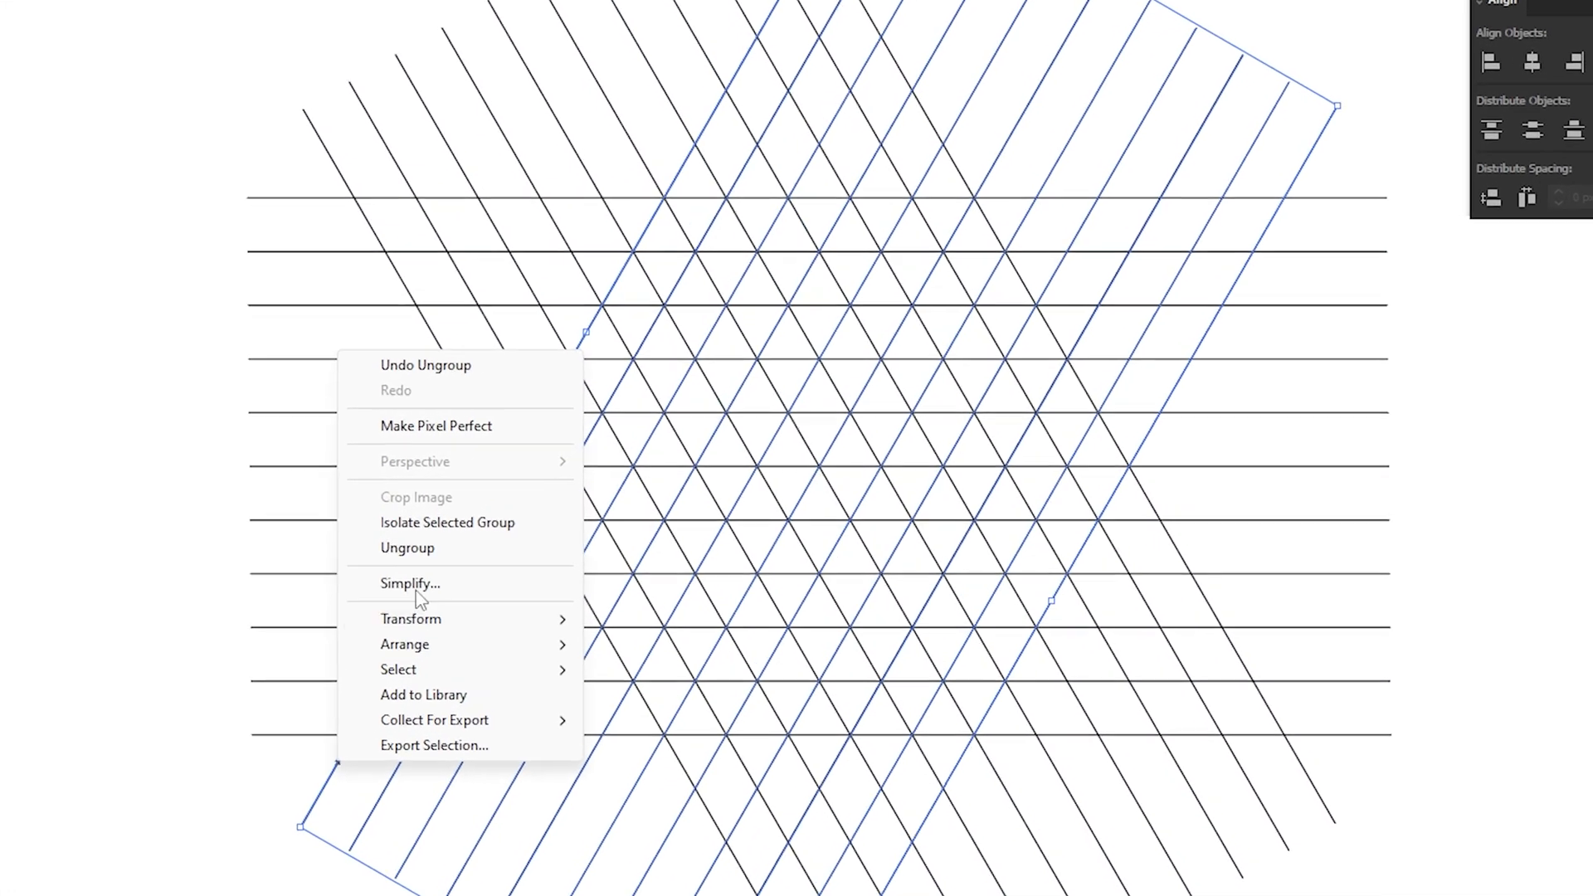
pyautogui.click(384, 568)
pyautogui.click(91, 407)
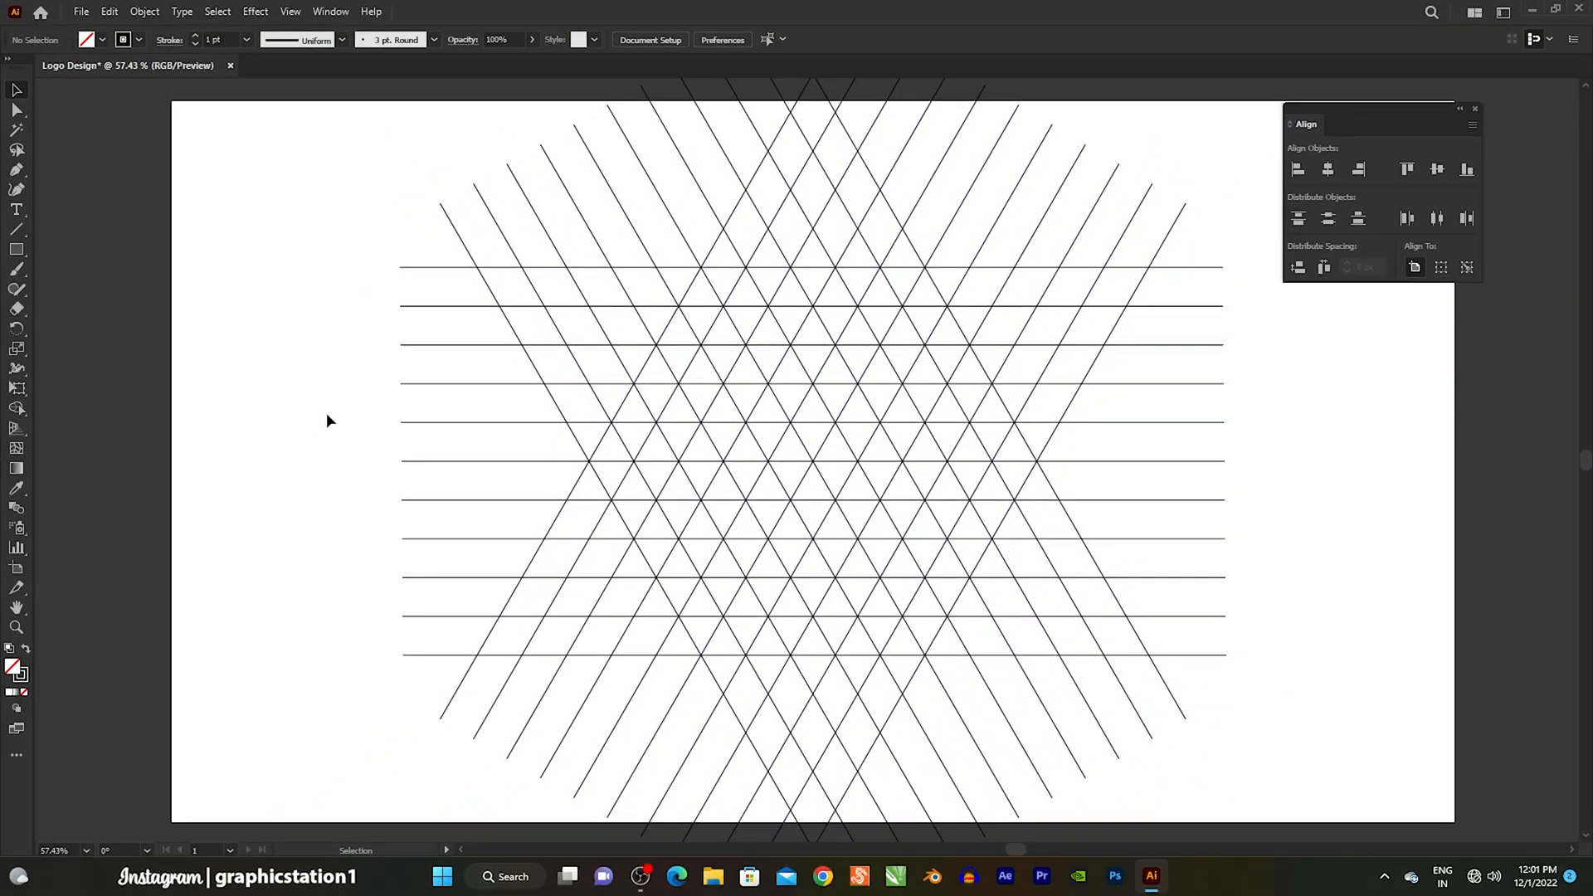
# Select all grid lines and use the Shape Builder with a black fill to merge cells into a short parallelogram and a slanted bar above it.
pyautogui.moveTo(356, 213); pyautogui.dragTo(1158, 704)
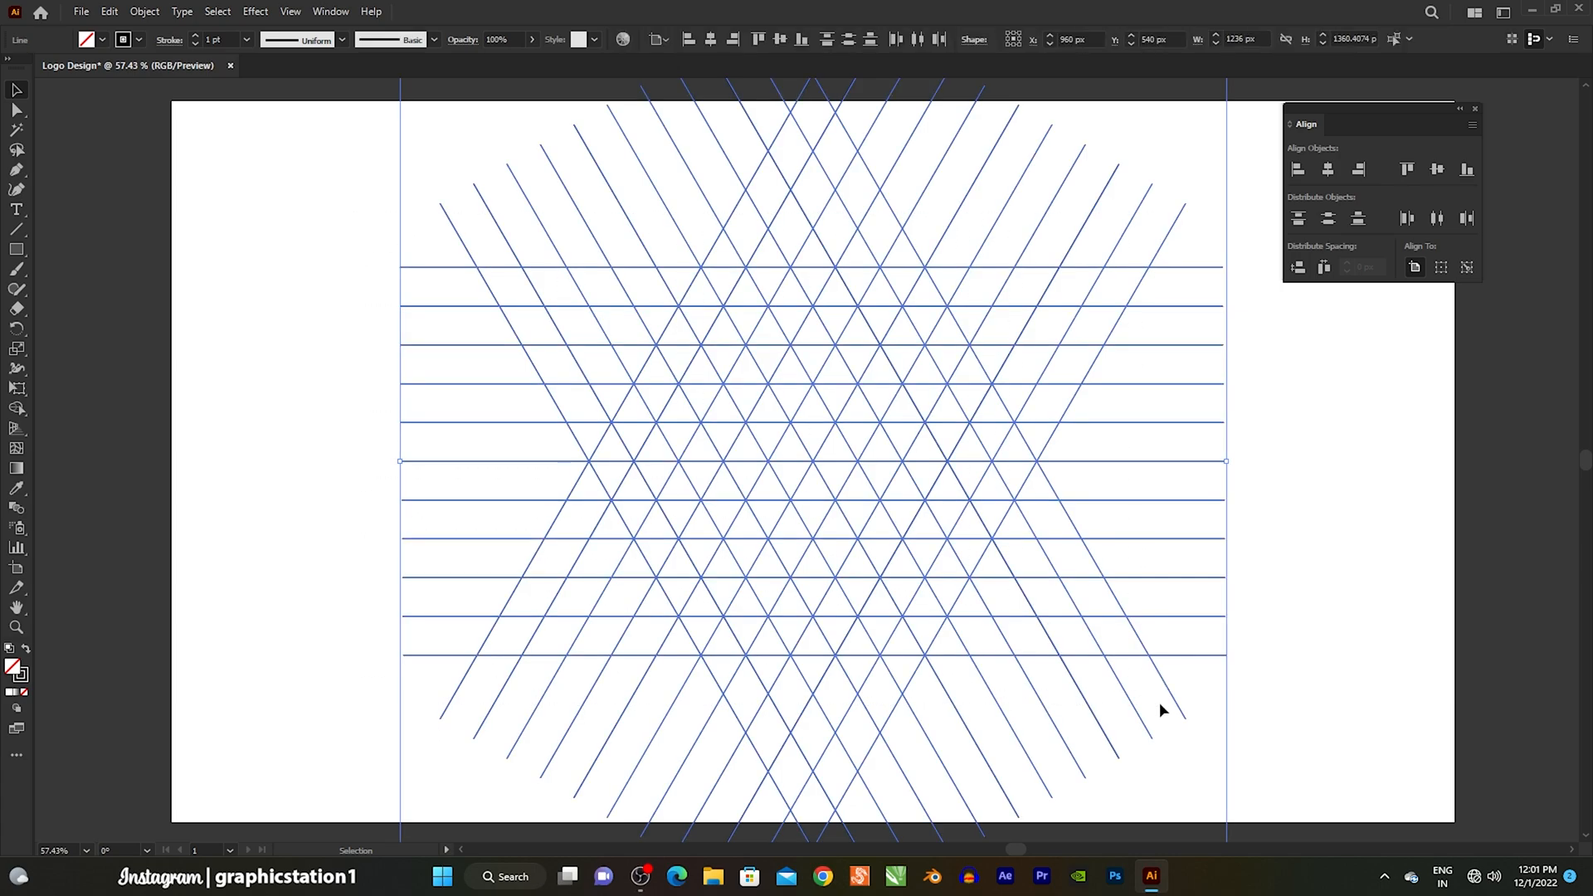
pyautogui.click(16, 627)
pyautogui.moveTo(820, 446); pyautogui.dragTo(931, 540)
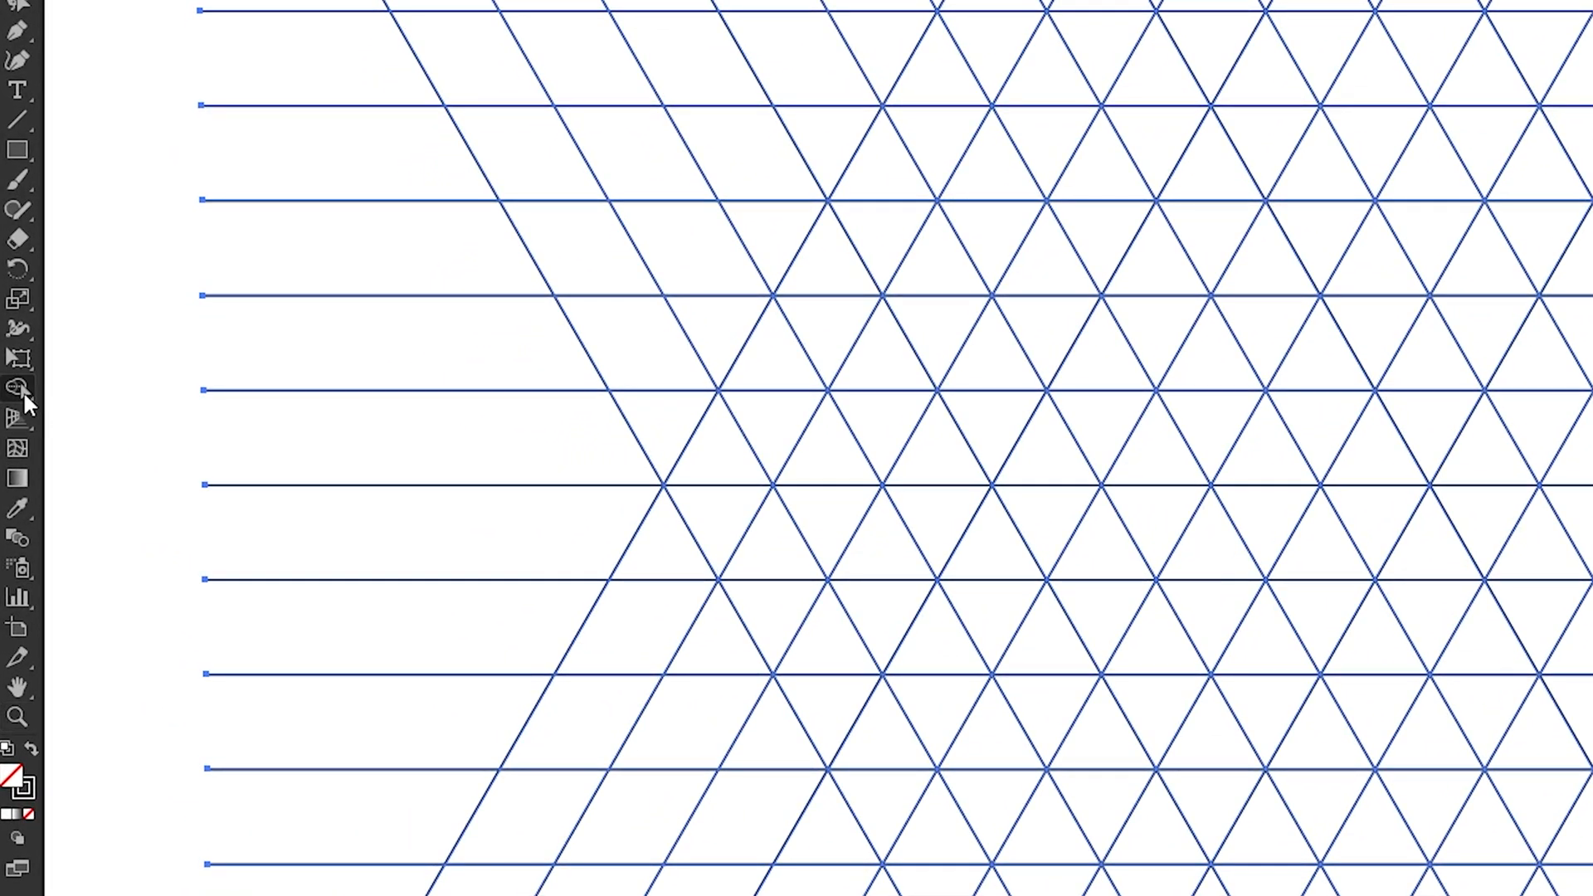
pyautogui.moveTo(24, 390); pyautogui.dragTo(123, 388)
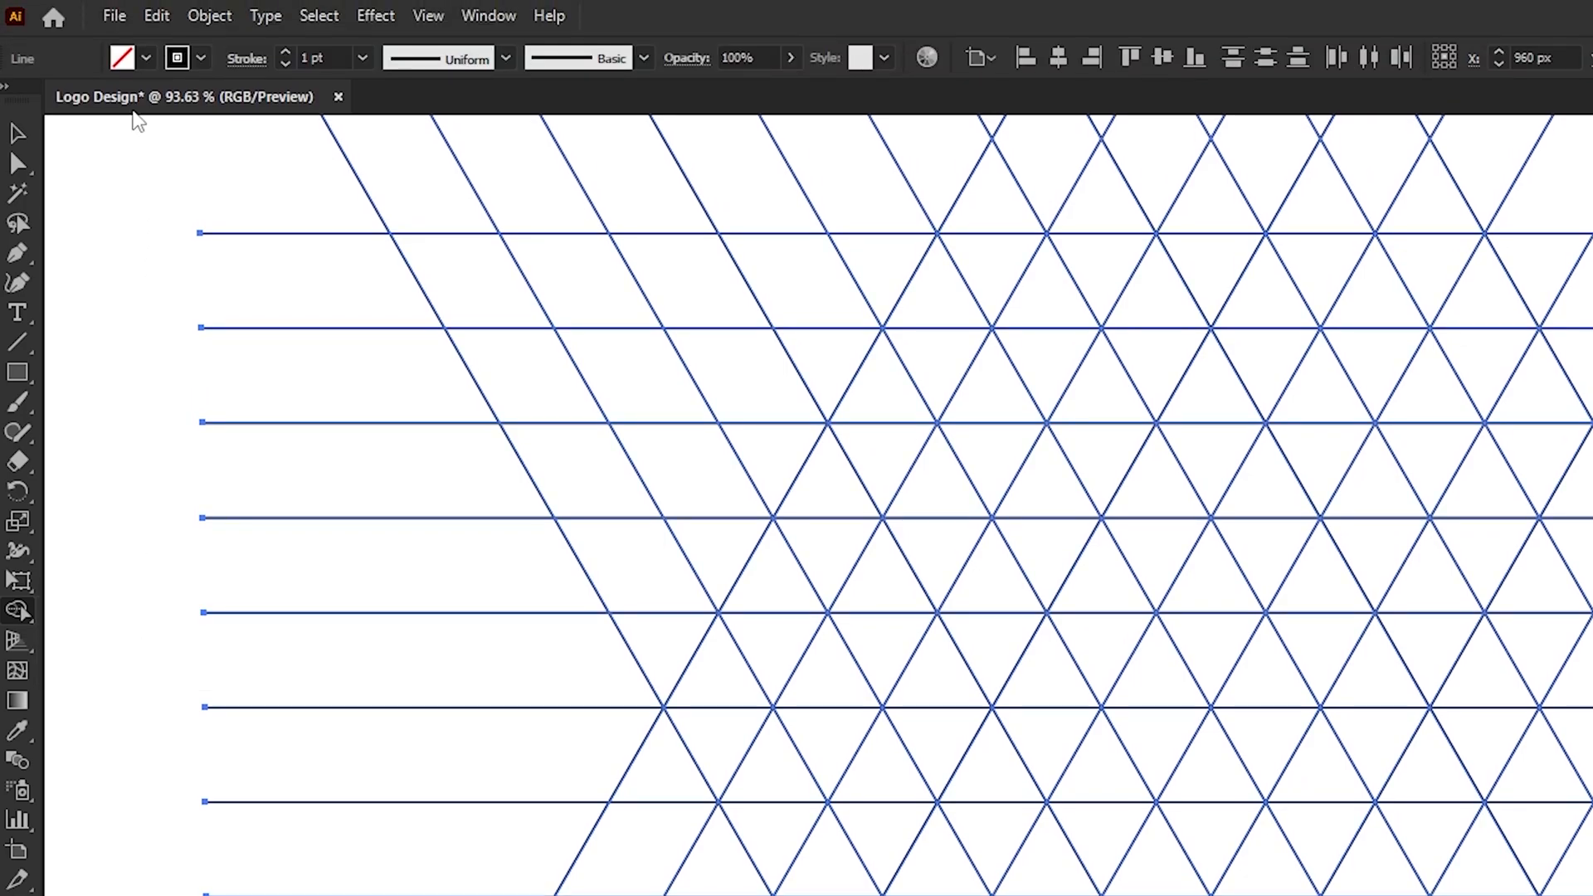
pyautogui.click(146, 58)
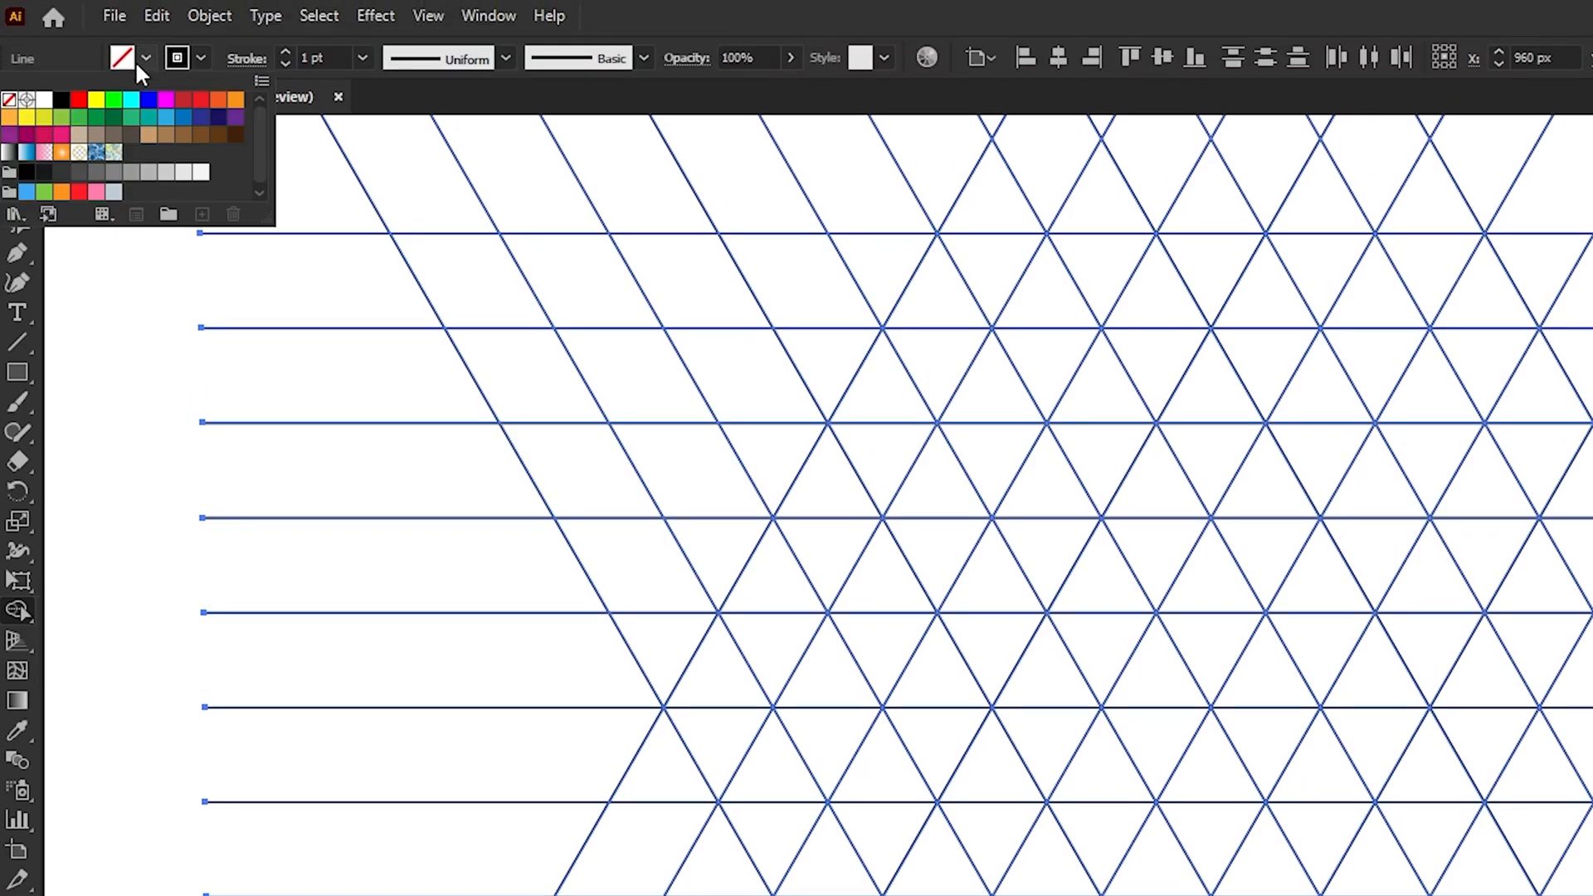
pyautogui.click(62, 101)
pyautogui.click(68, 57)
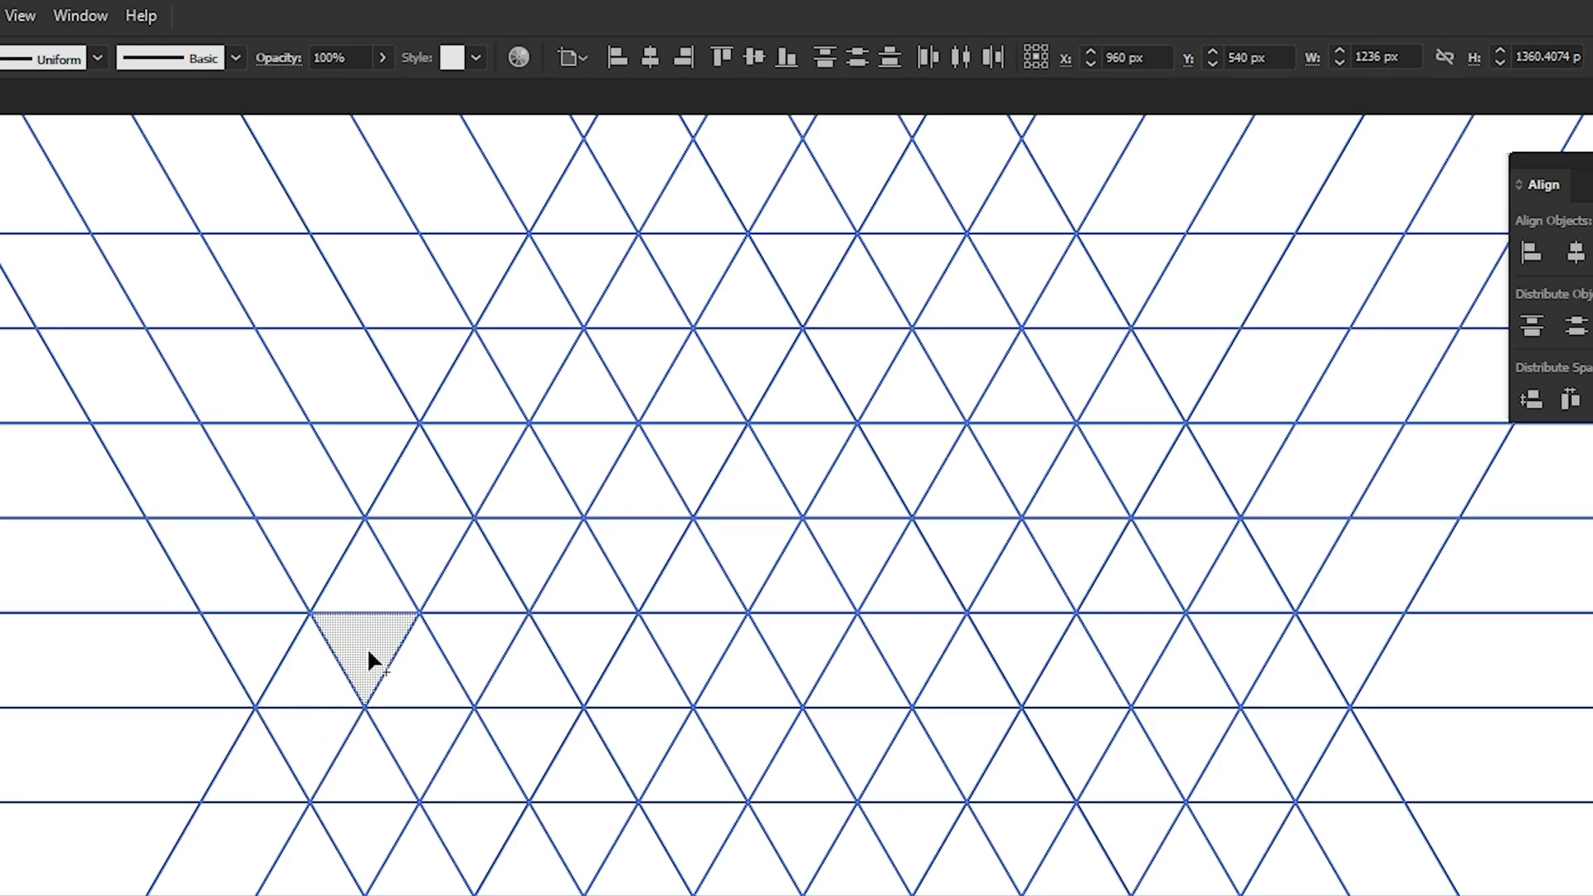
pyautogui.moveTo(367, 647); pyautogui.dragTo(412, 672)
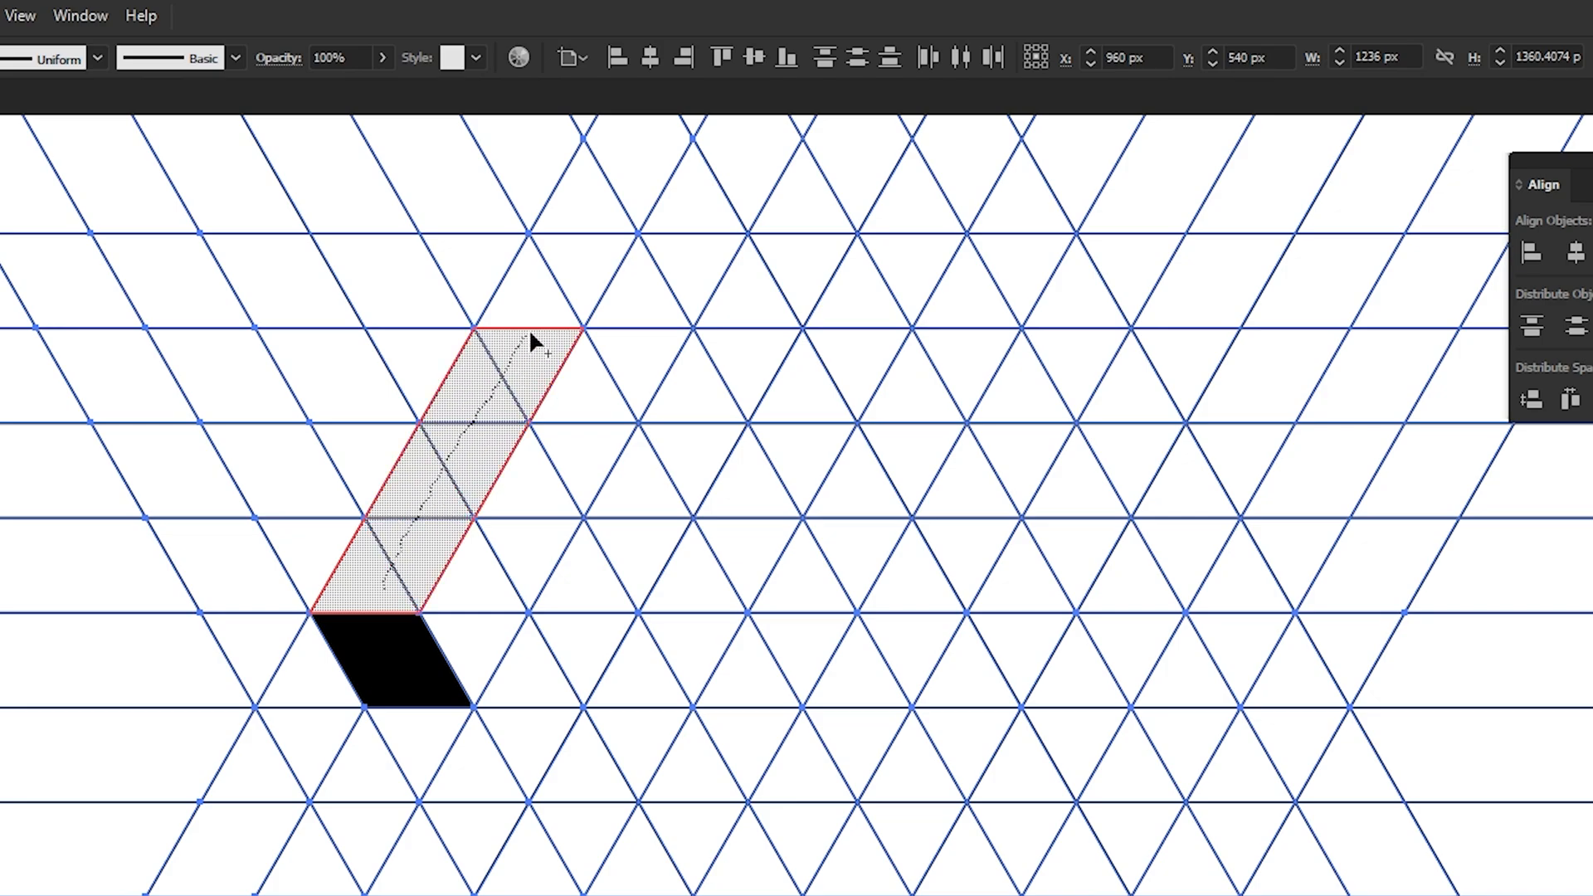
pyautogui.moveTo(566, 284); pyautogui.dragTo(566, 284)
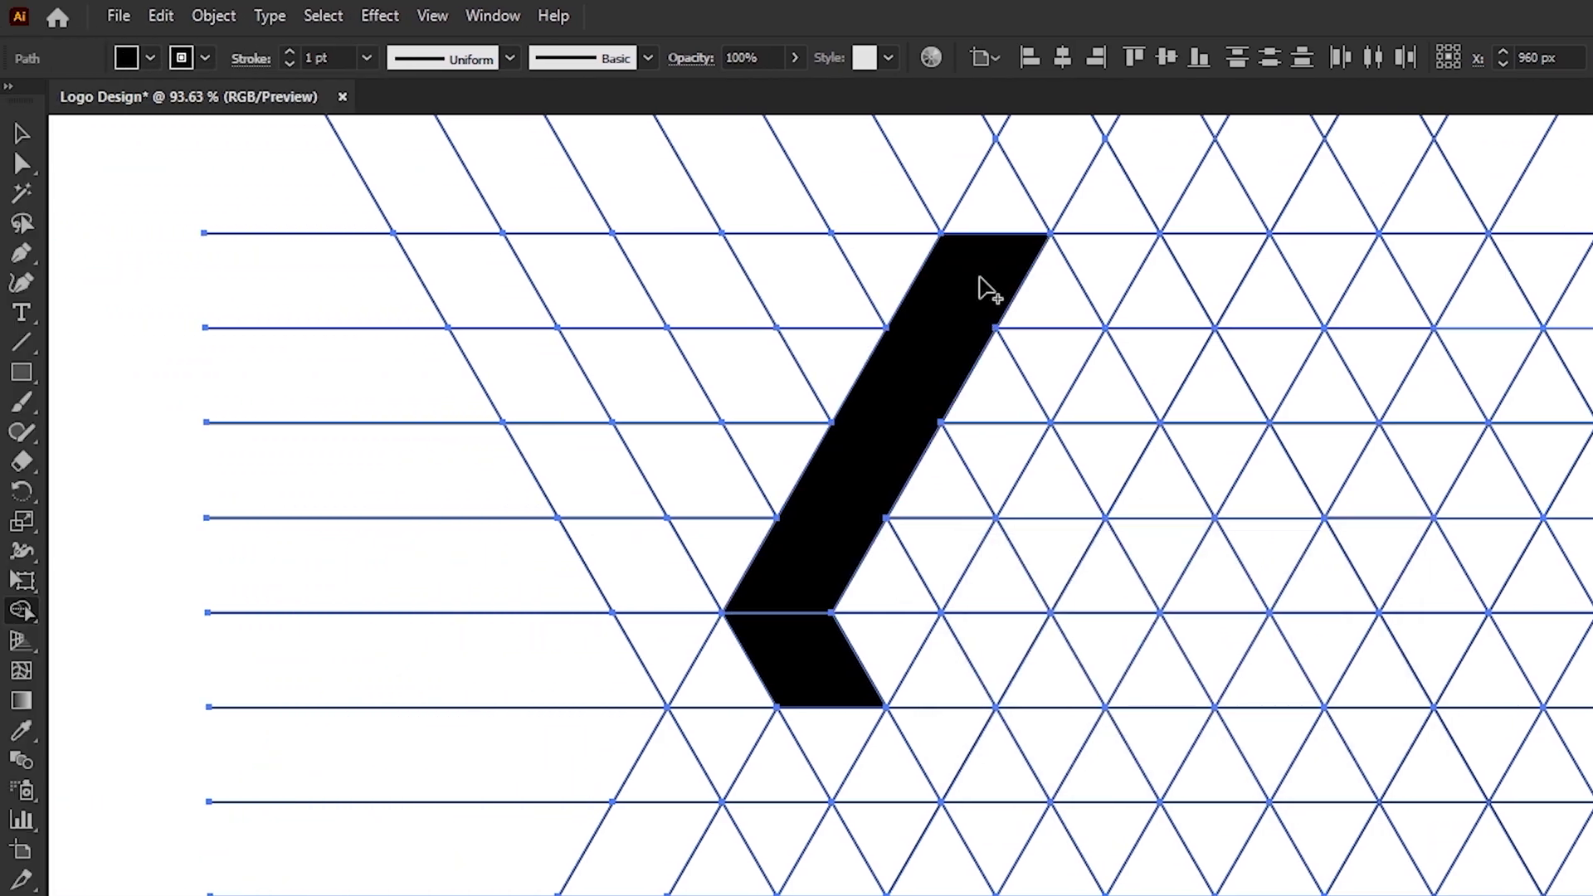
# Set the fill to dark grey and merge the cells beside the black bar into a folded band that bends down at its upper end.
pyautogui.click(150, 57)
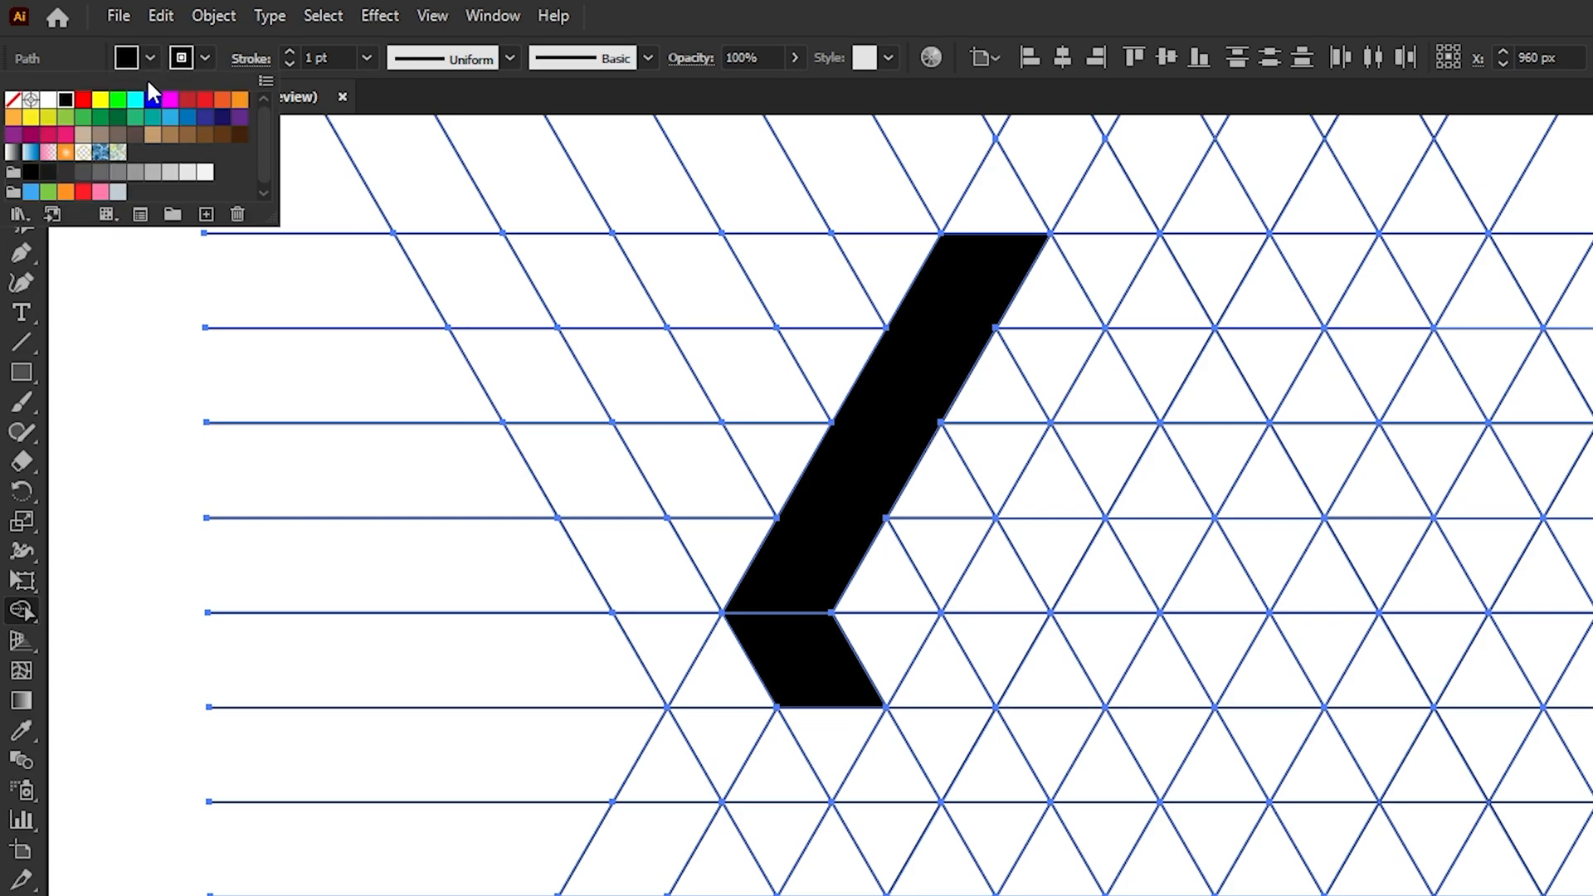
pyautogui.click(87, 170)
pyautogui.click(118, 52)
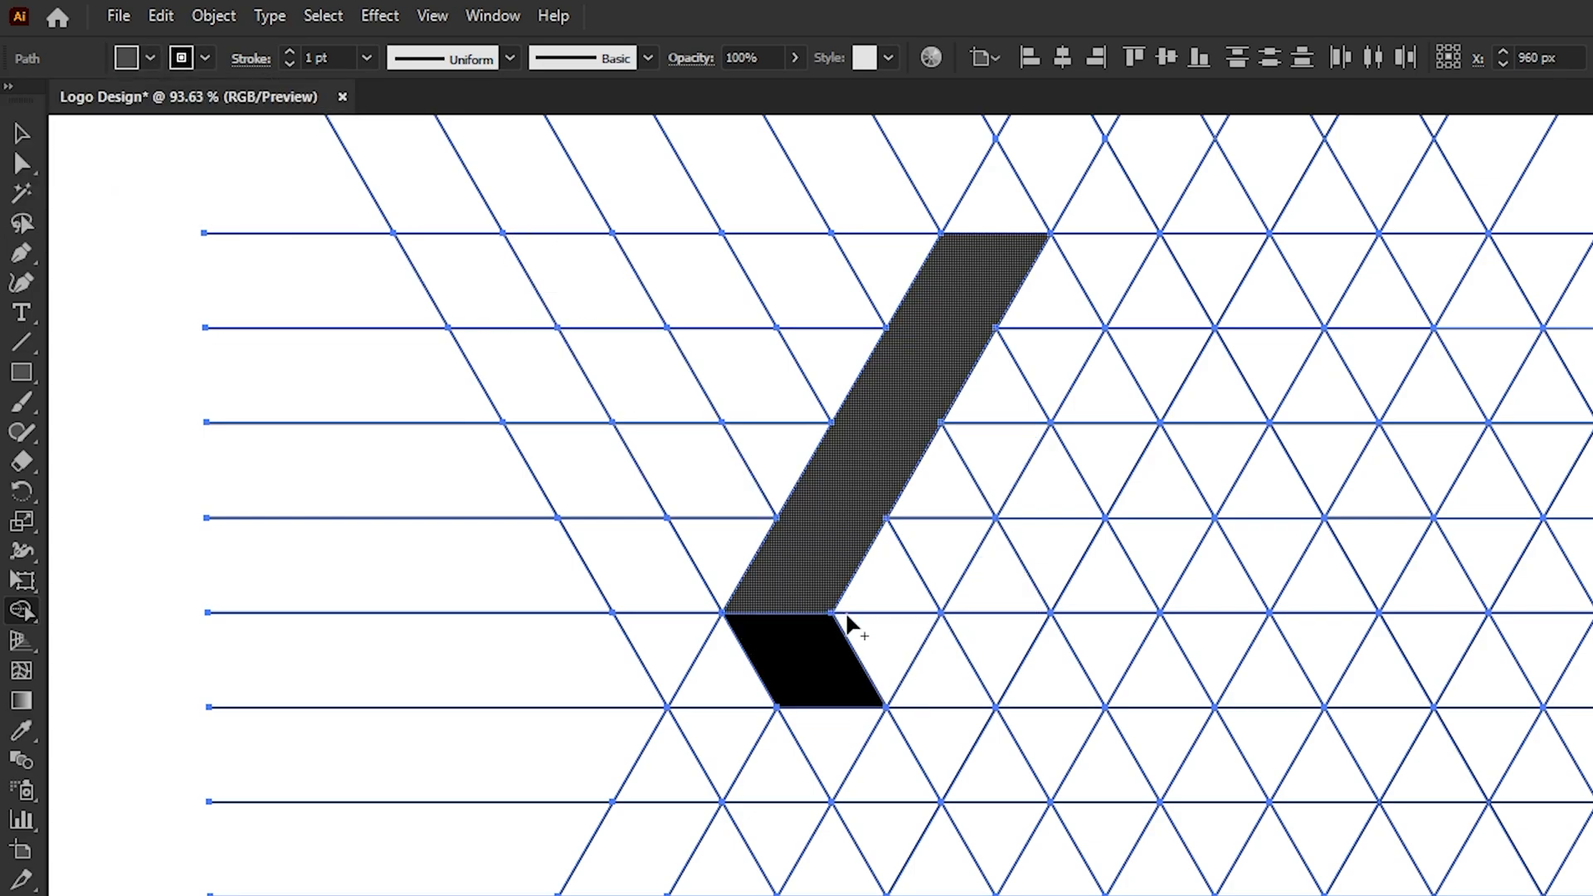
pyautogui.moveTo(884, 641)
pyautogui.mouseDown()
pyautogui.moveTo(1053, 303)
pyautogui.moveTo(1123, 455)
pyautogui.mouseUp()
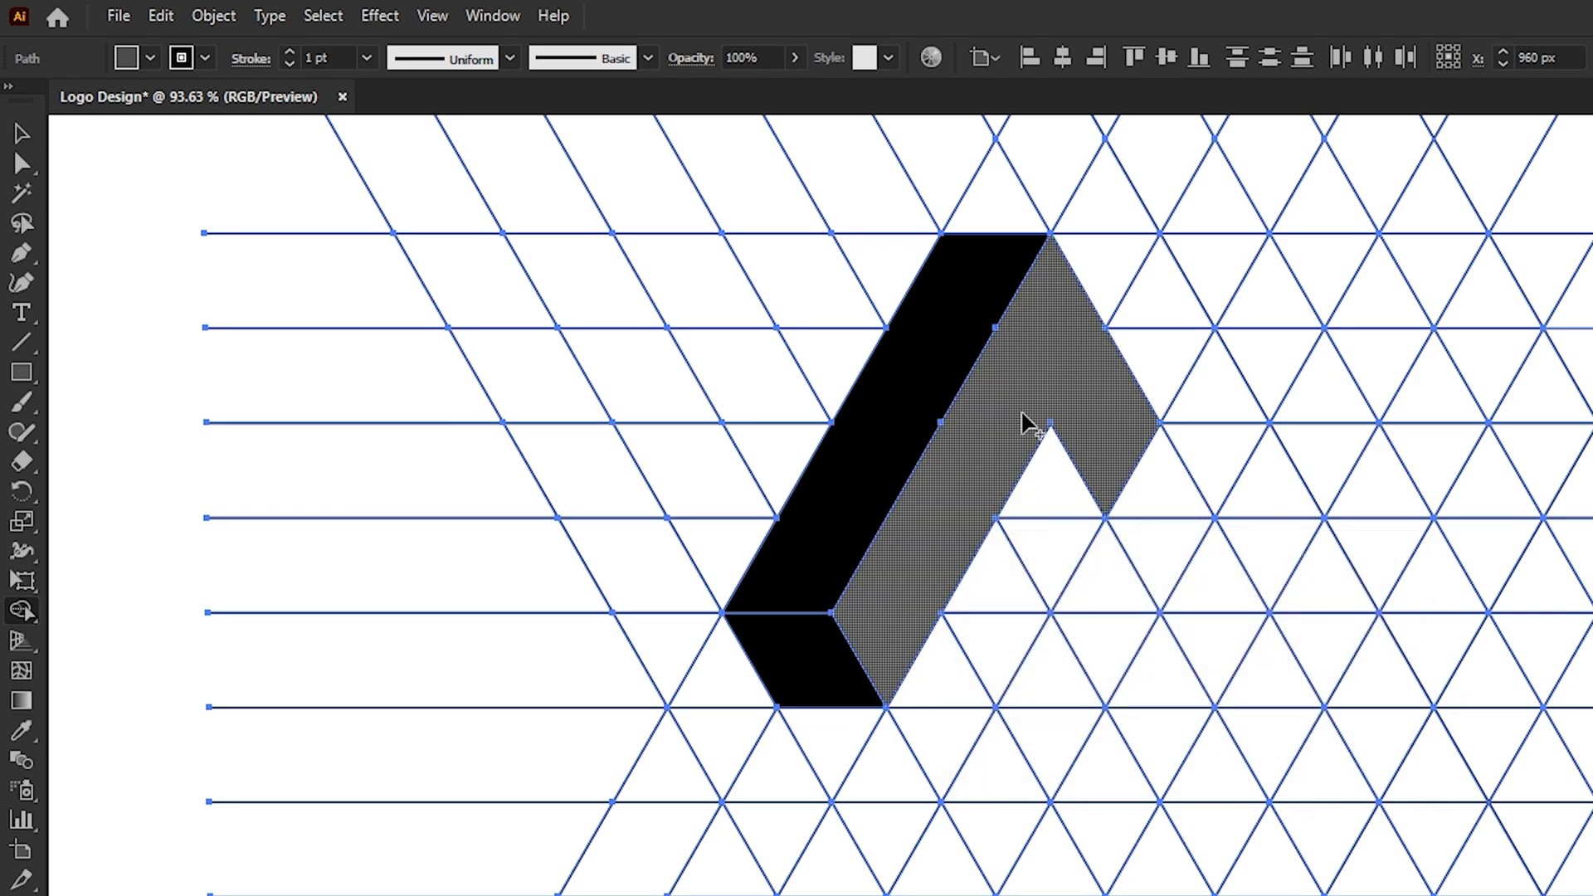
# Set the fill to black and merge the cells below the grey band's fold into a V-shaped piece rising to the bar's top line.
pyautogui.click(150, 57)
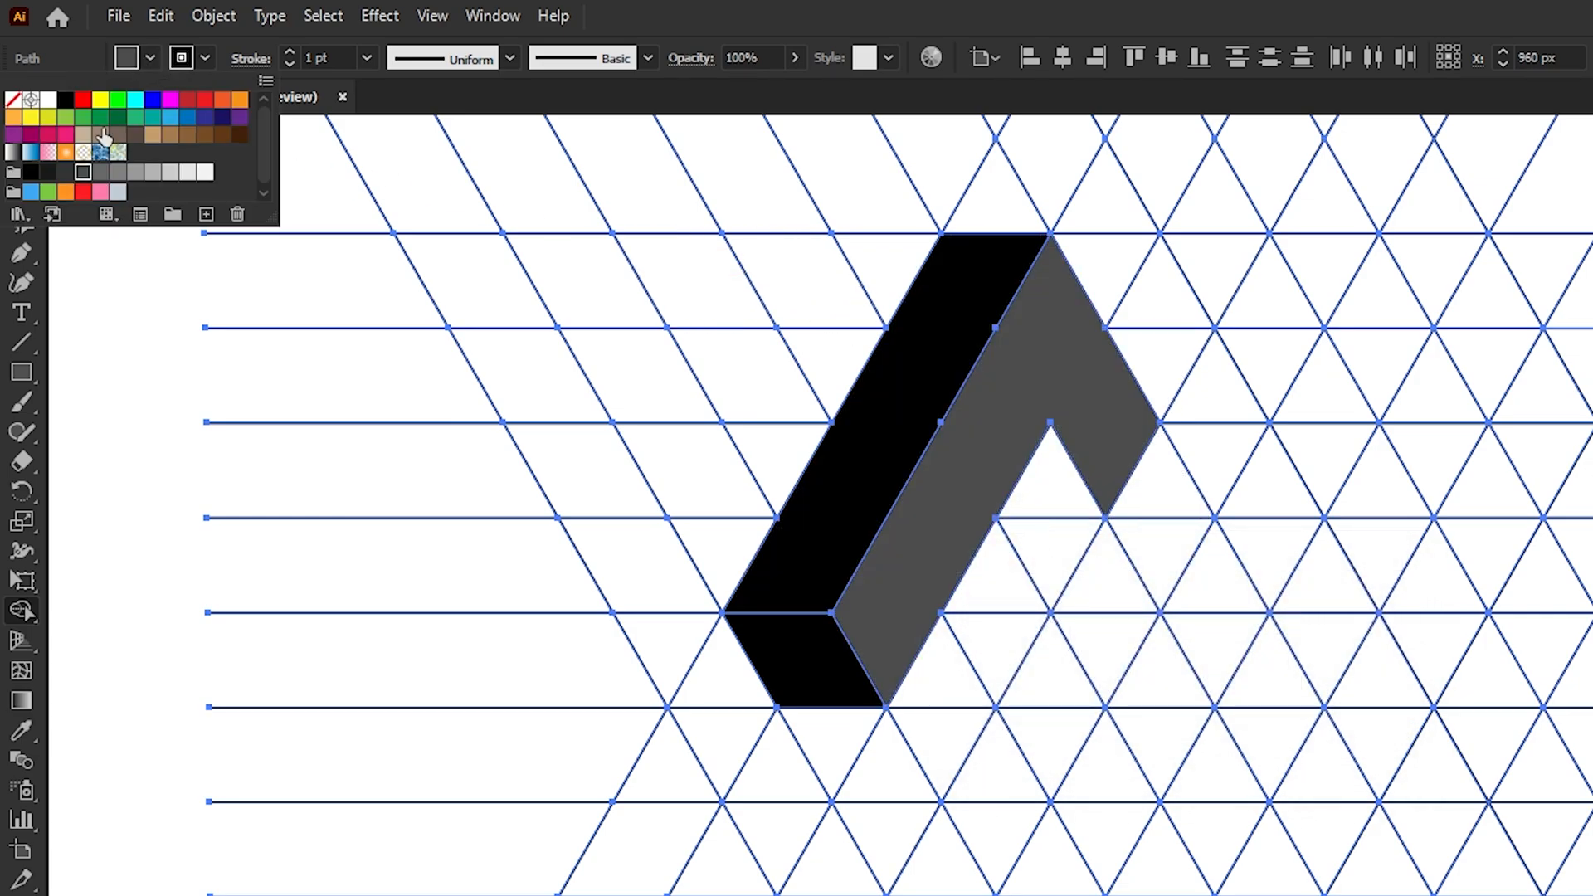
pyautogui.click(39, 175)
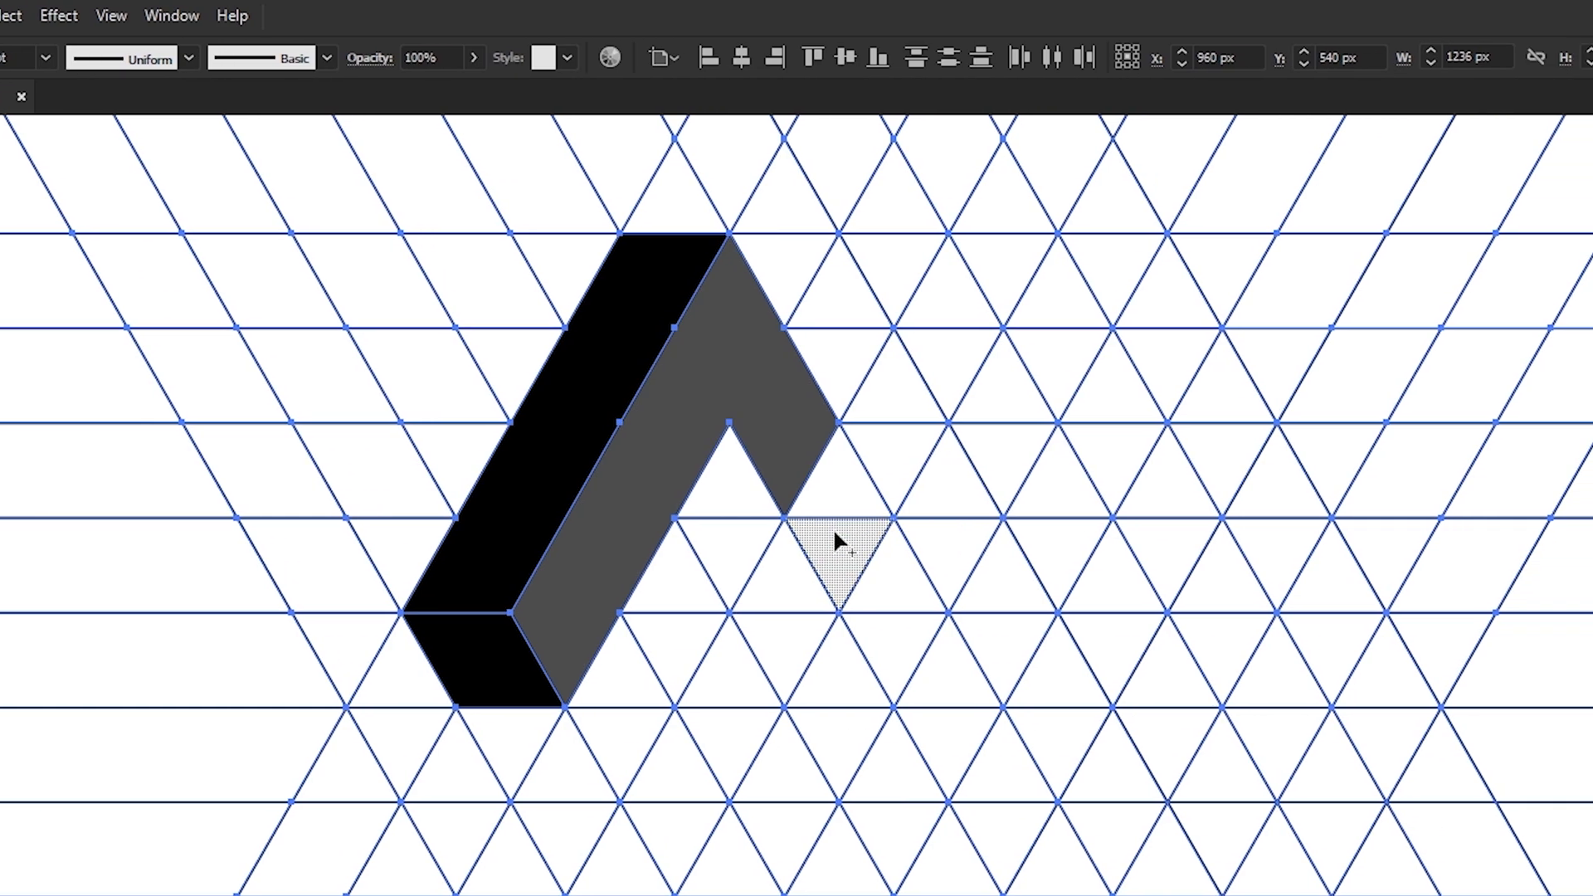
pyautogui.moveTo(727, 494)
pyautogui.mouseDown()
pyautogui.moveTo(786, 643)
pyautogui.moveTo(894, 452)
pyautogui.mouseUp()
pyautogui.moveTo(916, 376); pyautogui.dragTo(917, 367)
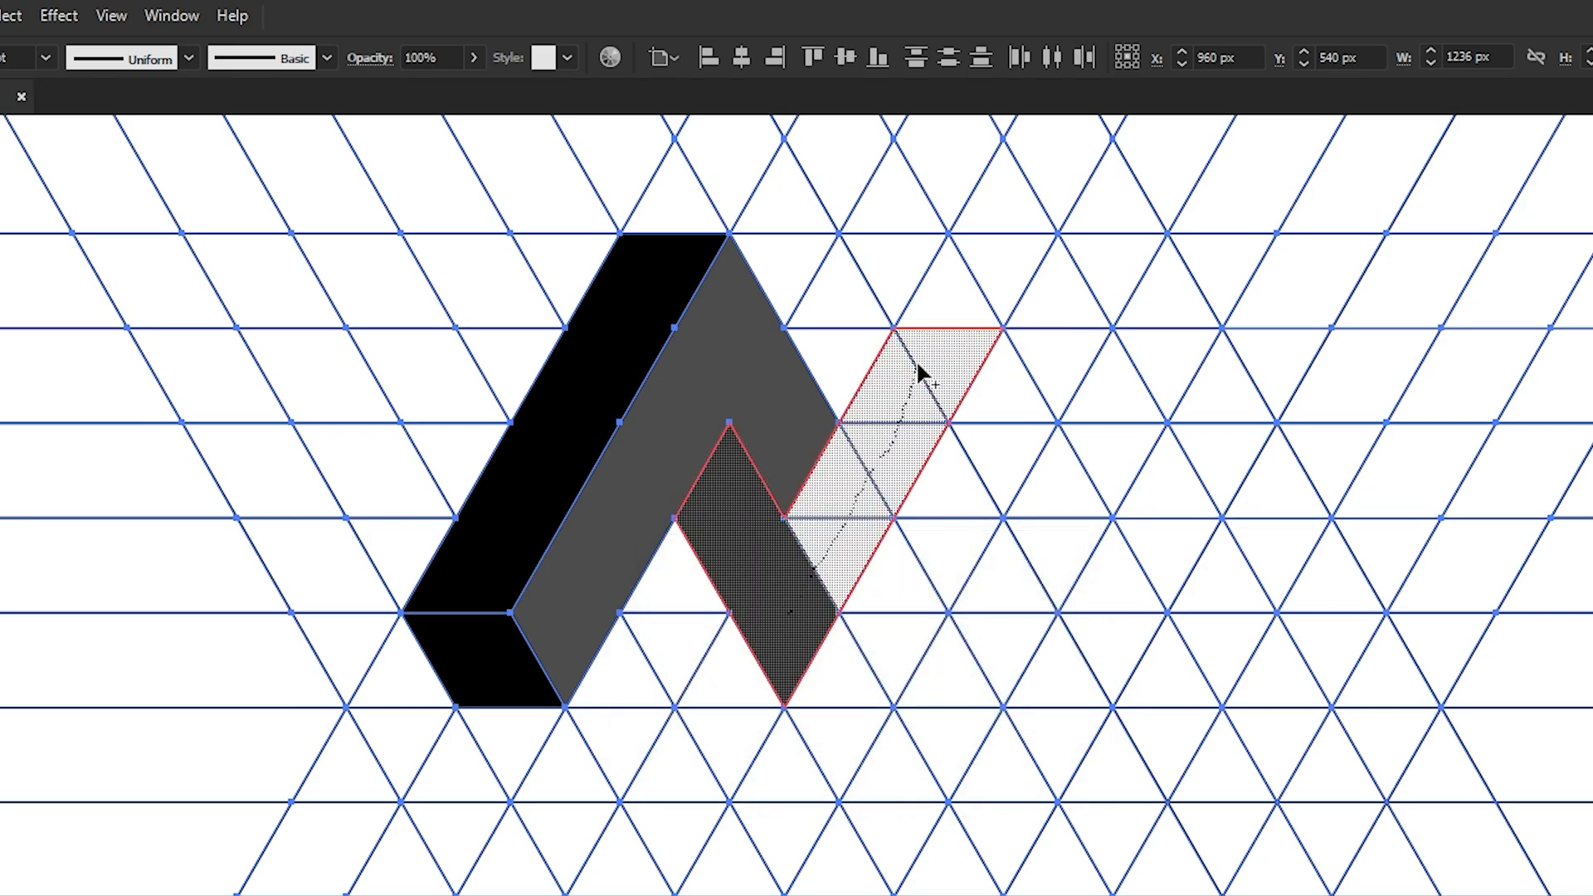
pyautogui.moveTo(980, 262); pyautogui.dragTo(979, 261)
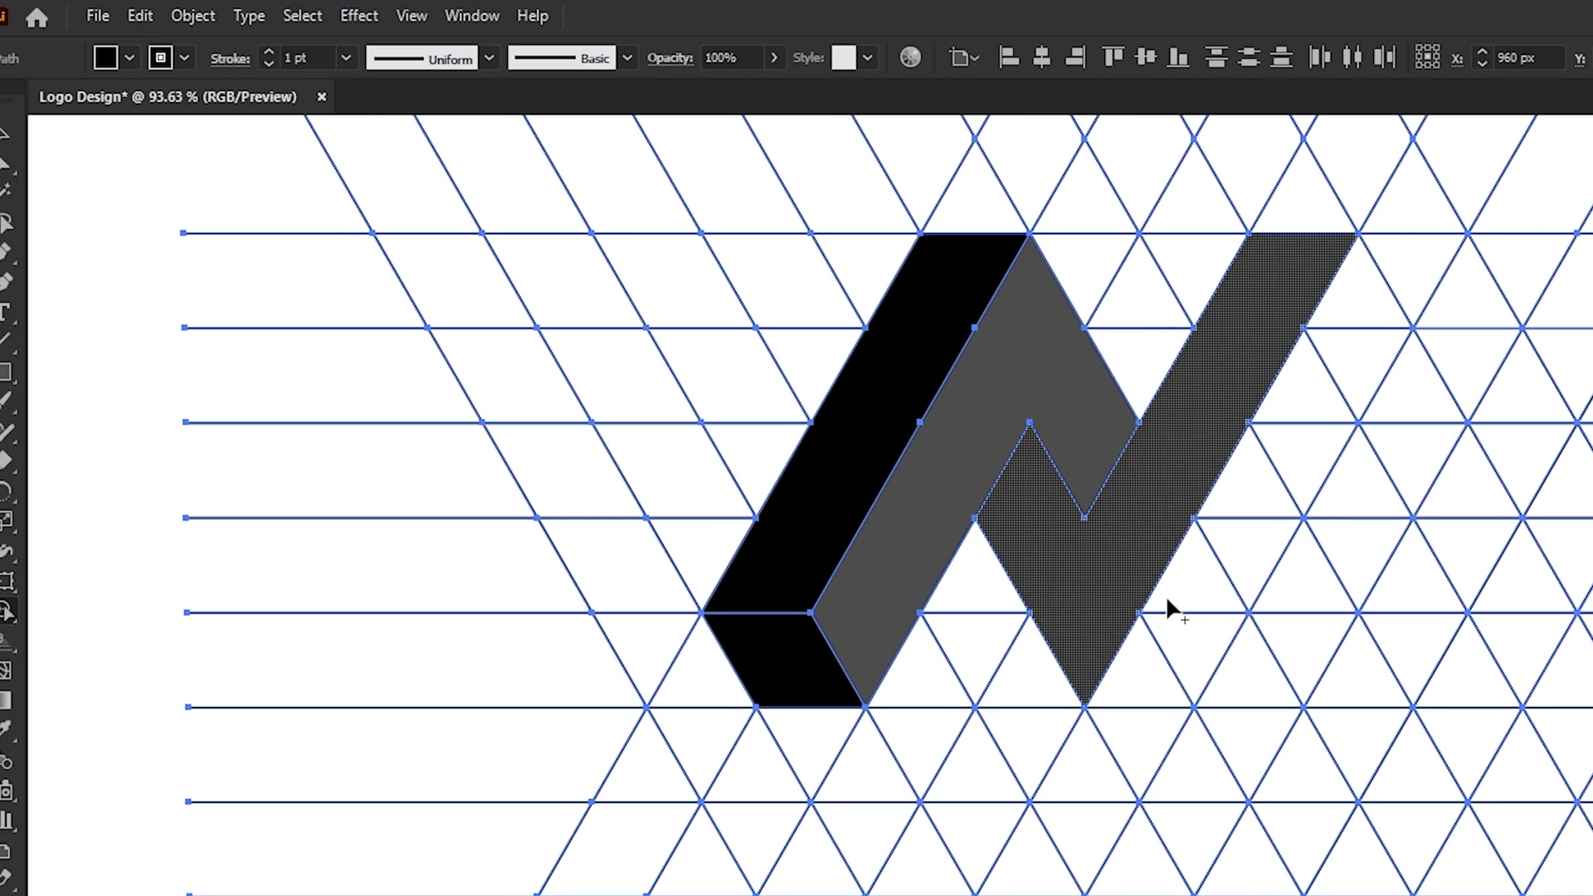
# Set the fill to dark grey and merge cells beside the second black bar into a folded band sloping down from its upper end.
pyautogui.click(148, 60)
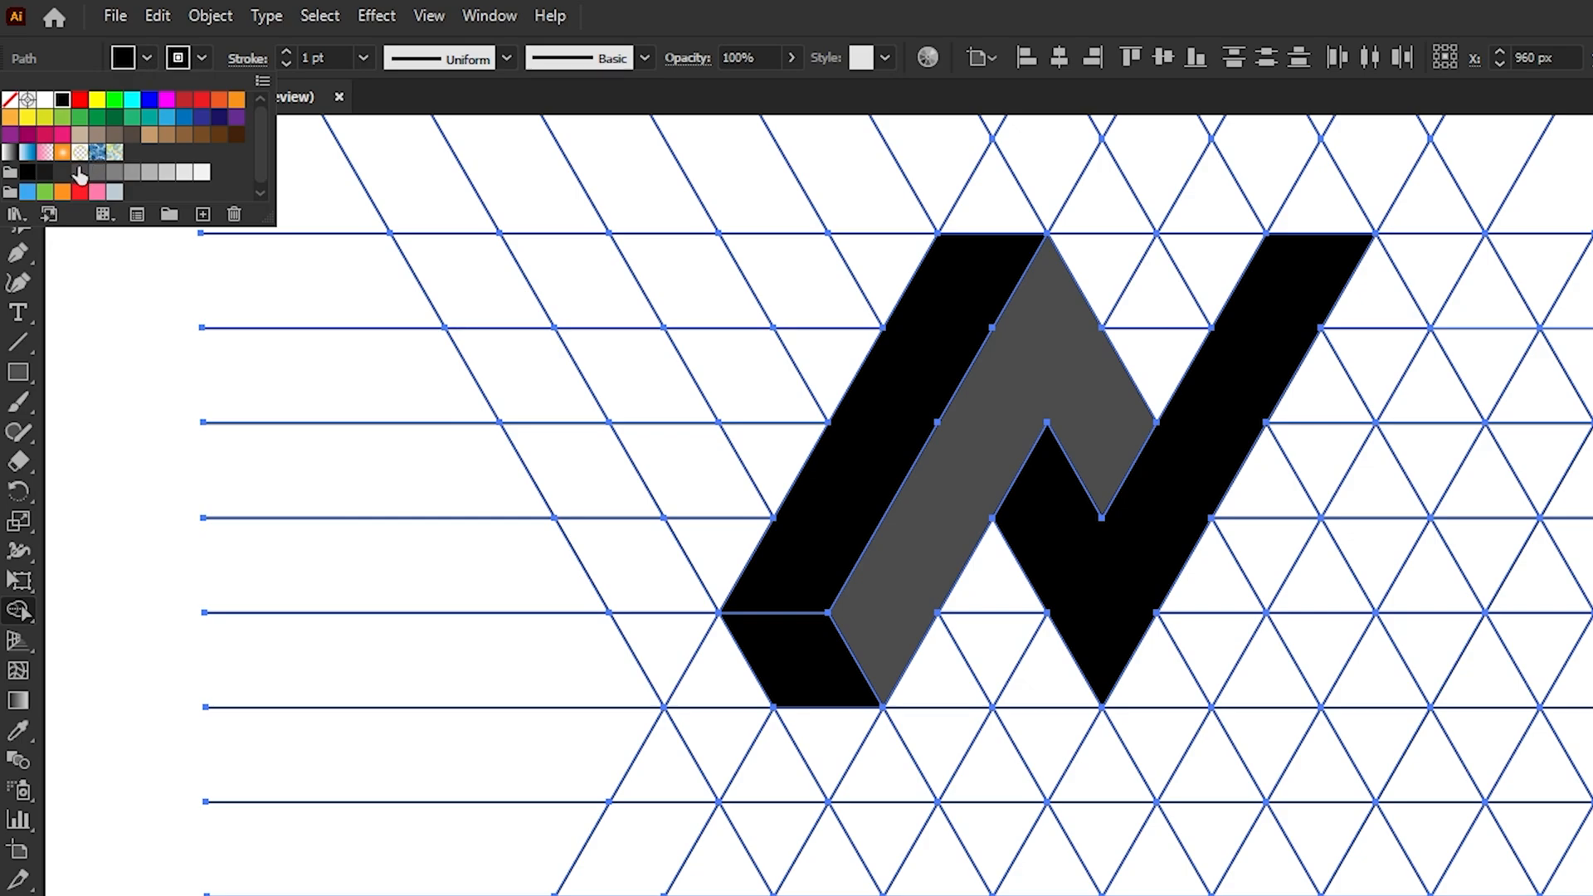
pyautogui.click(79, 172)
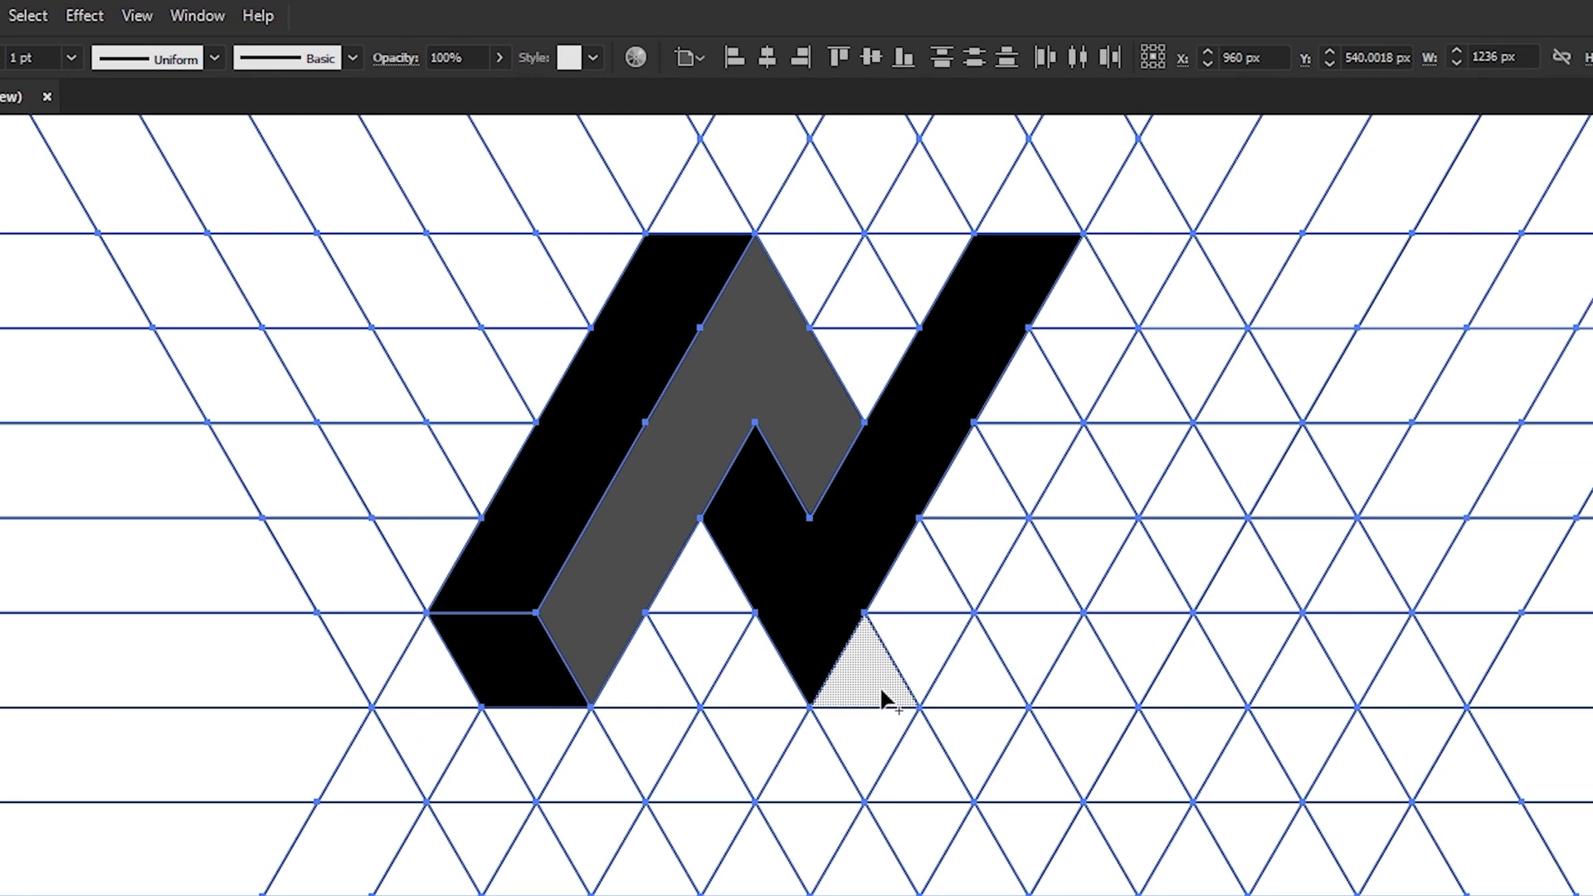
pyautogui.moveTo(882, 693)
pyautogui.mouseDown()
pyautogui.moveTo(941, 520)
pyautogui.moveTo(1031, 407)
pyautogui.mouseUp()
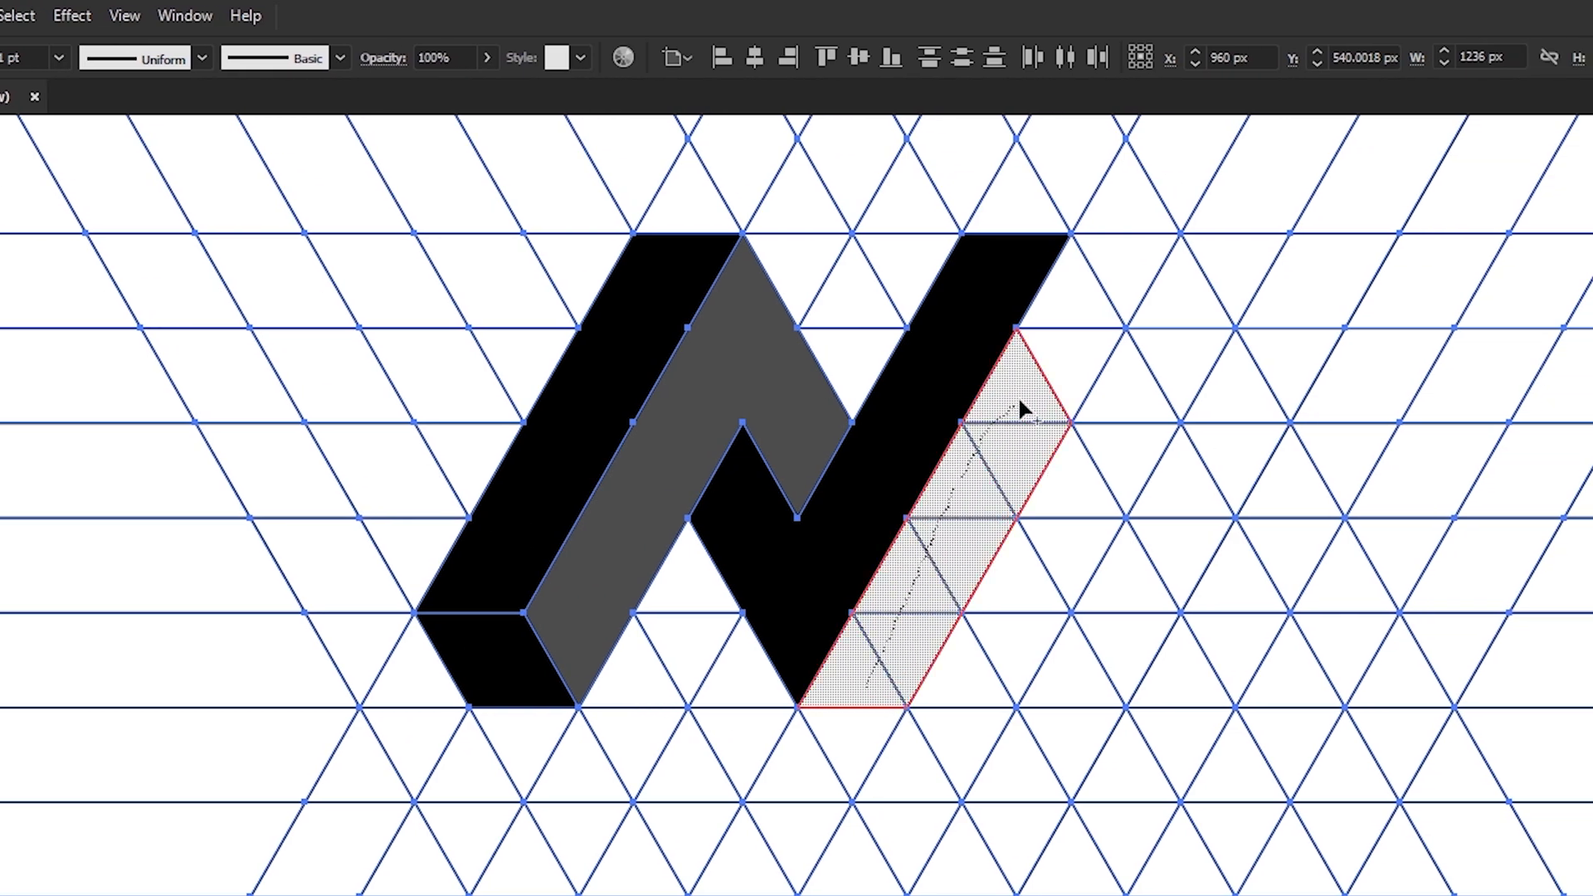
pyautogui.moveTo(1076, 322); pyautogui.dragTo(1096, 351)
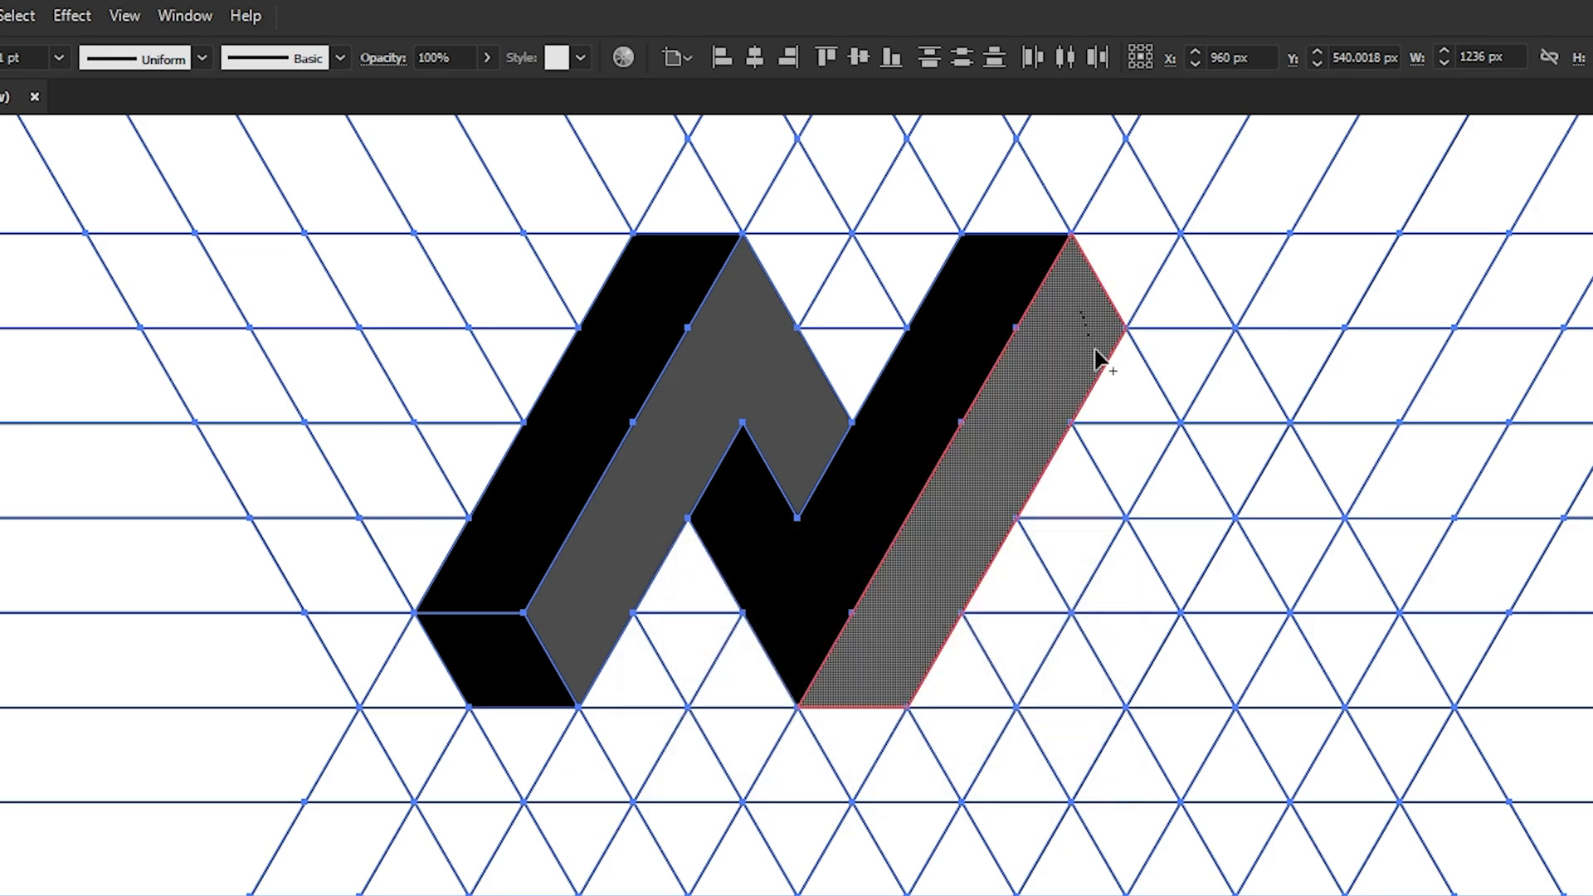
pyautogui.moveTo(1150, 471); pyautogui.dragTo(1156, 475)
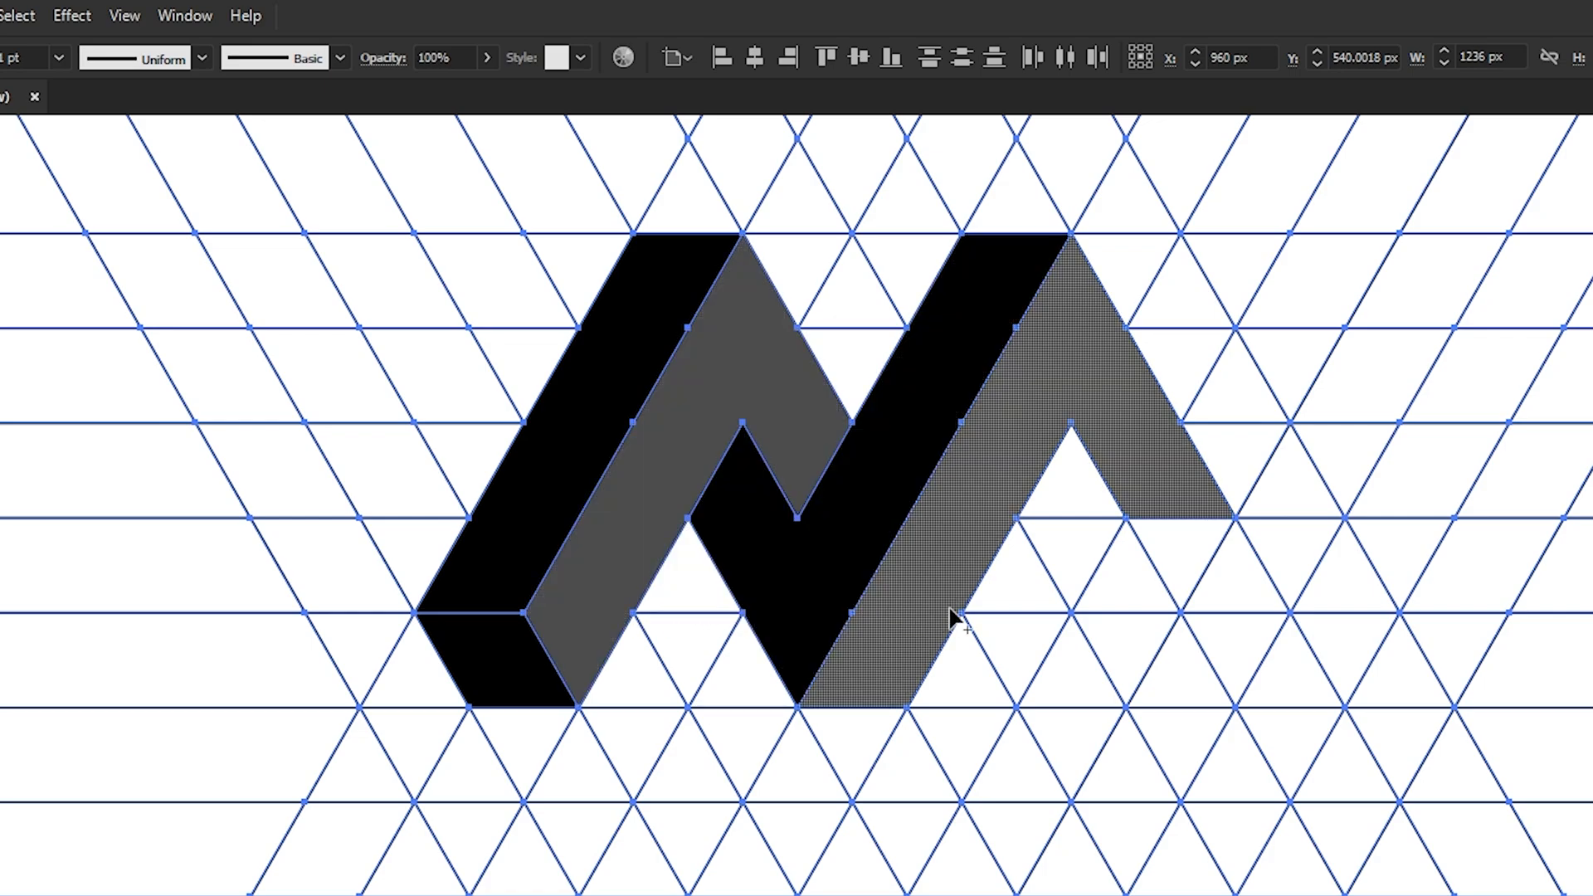
pyautogui.moveTo(1178, 516); pyautogui.dragTo(1168, 510)
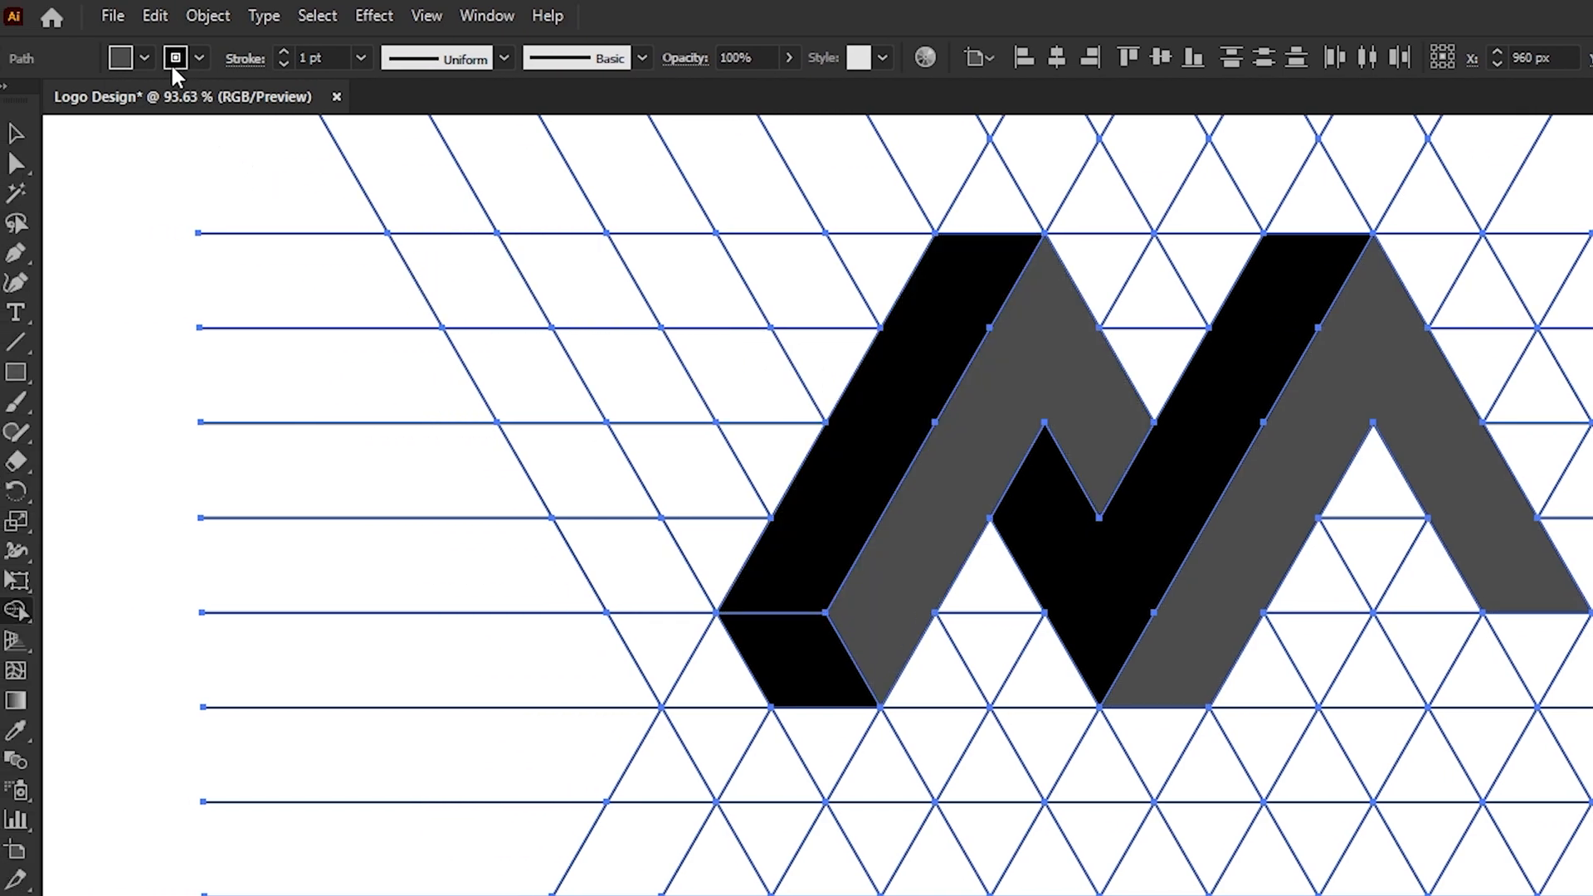
# Set the fill to black and merge the cells under the second grey band into an inner slanted bar and a short end parallelogram.
pyautogui.click(144, 57)
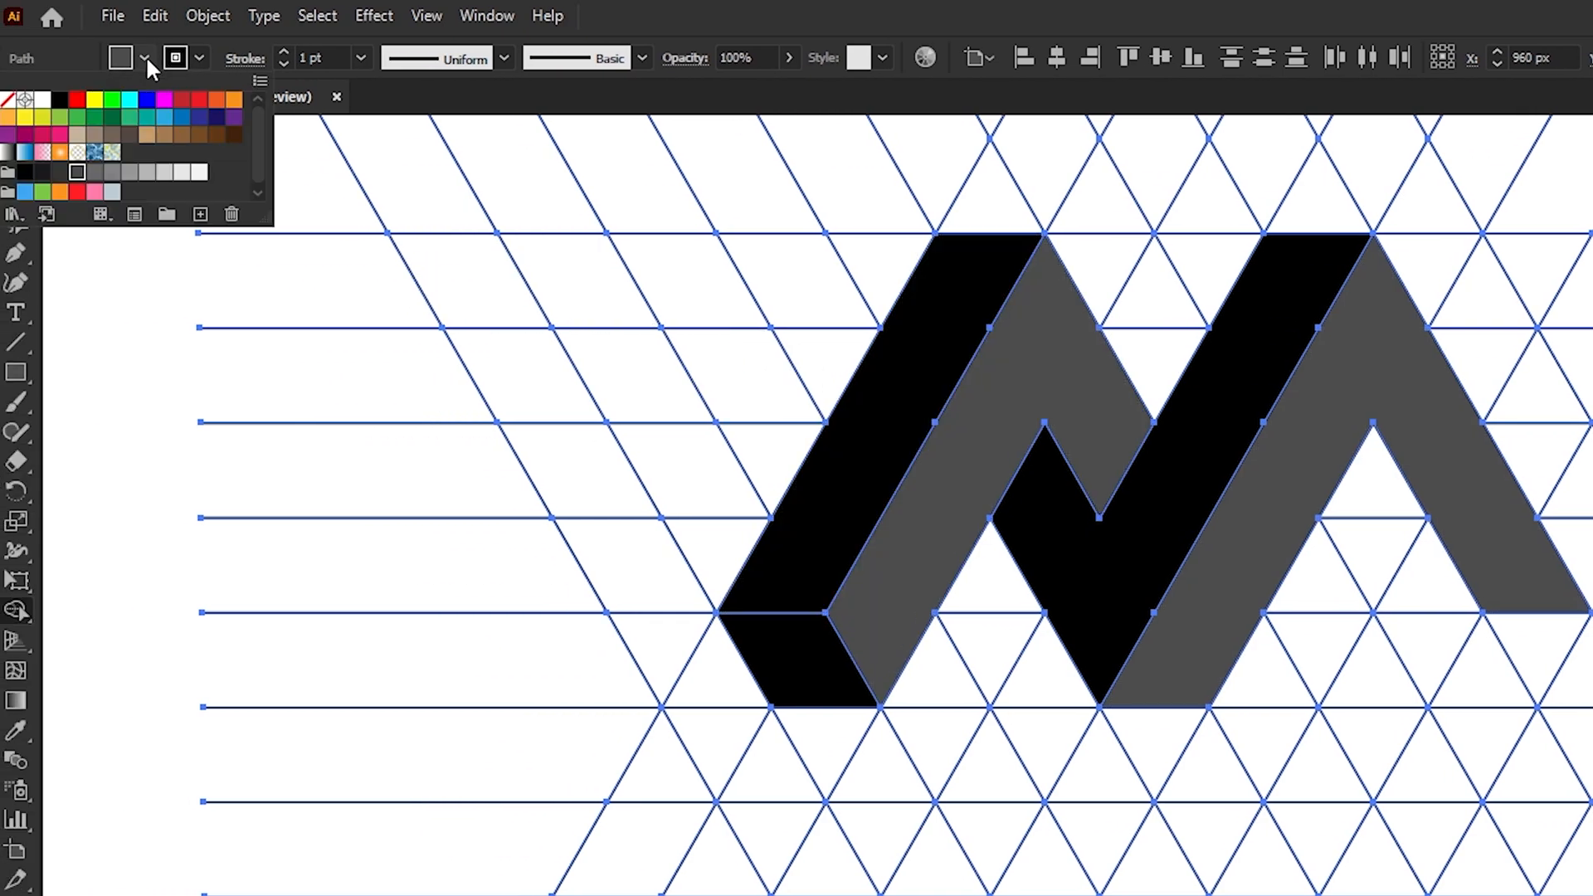
pyautogui.click(25, 166)
pyautogui.click(48, 51)
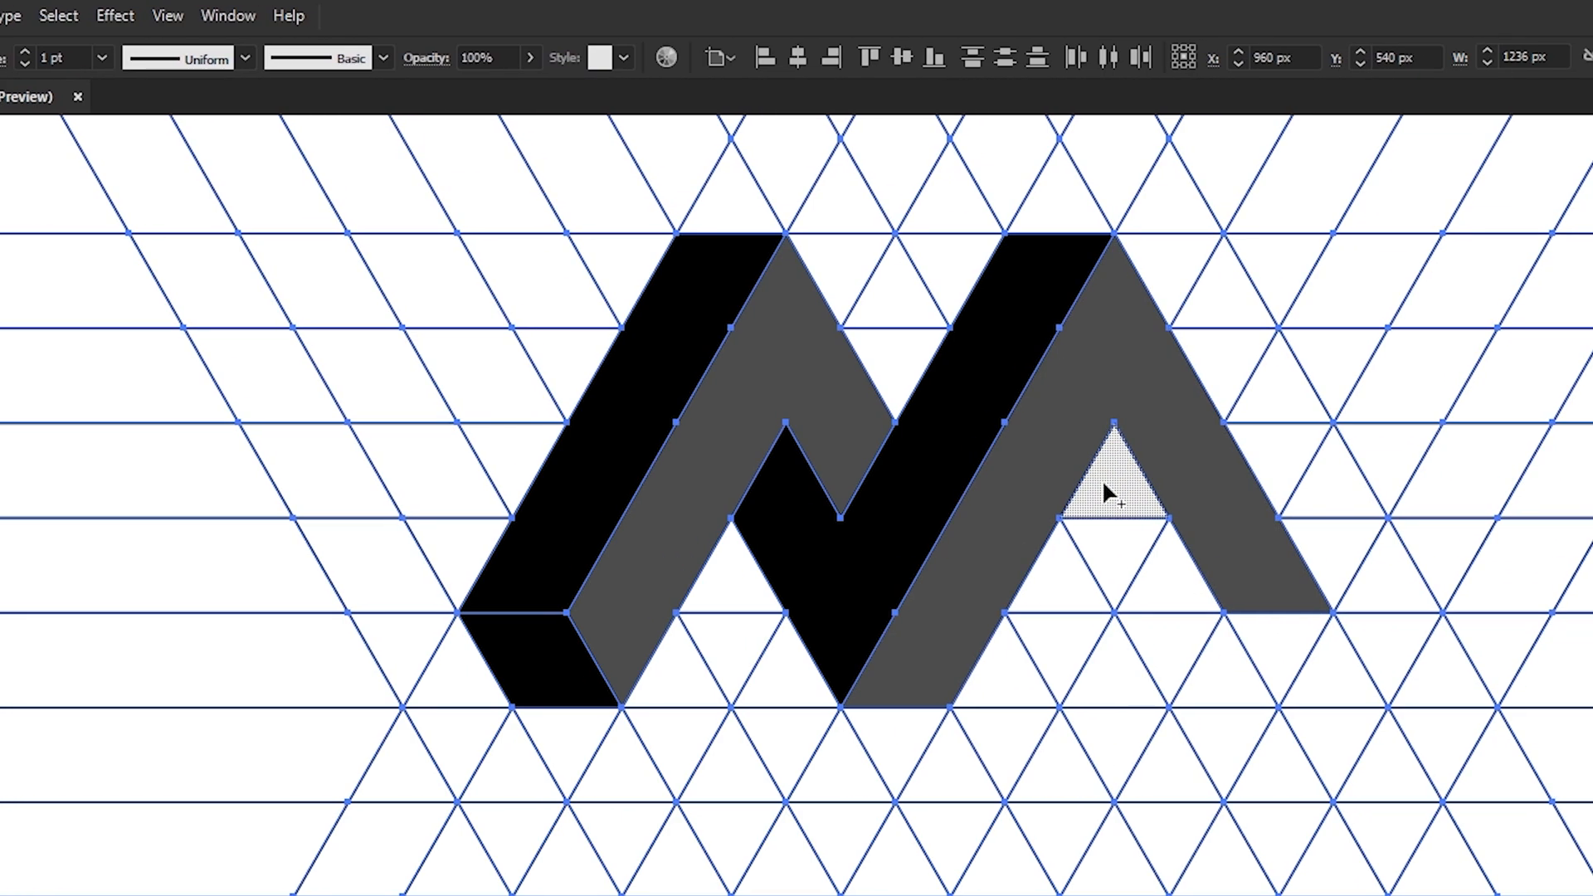
pyautogui.moveTo(1313, 485); pyautogui.dragTo(1354, 569)
pyautogui.moveTo(1089, 573); pyautogui.dragTo(1102, 637)
pyautogui.moveTo(1211, 658); pyautogui.dragTo(1187, 687)
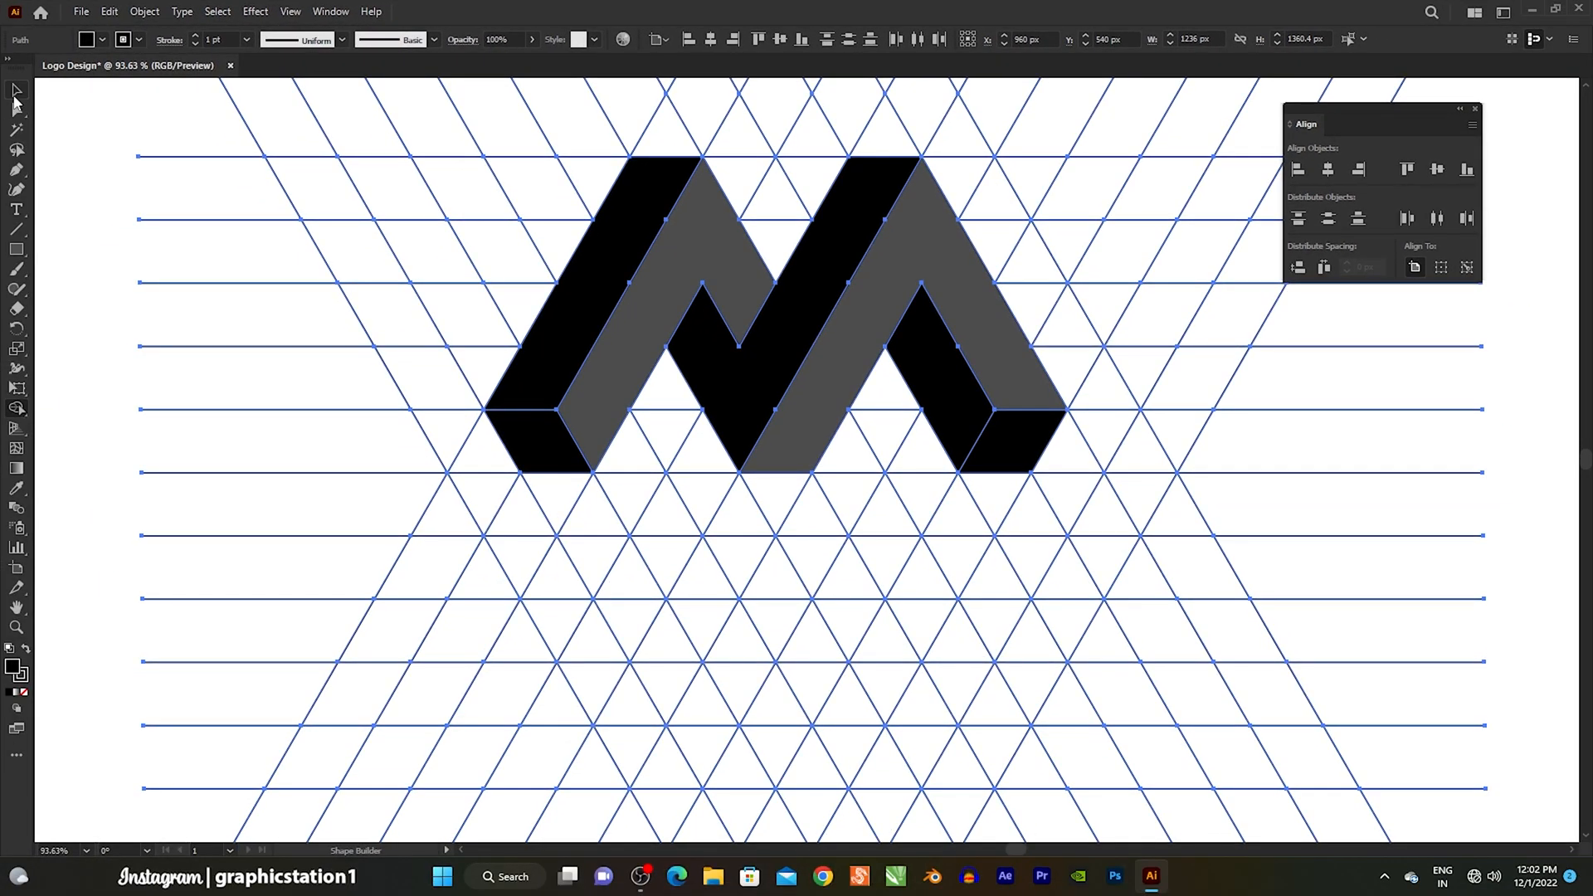
# Deselect the grid, select all the black and grey logo pieces together, and cut them out of the grid.
pyautogui.click(15, 94)
pyautogui.click(71, 166)
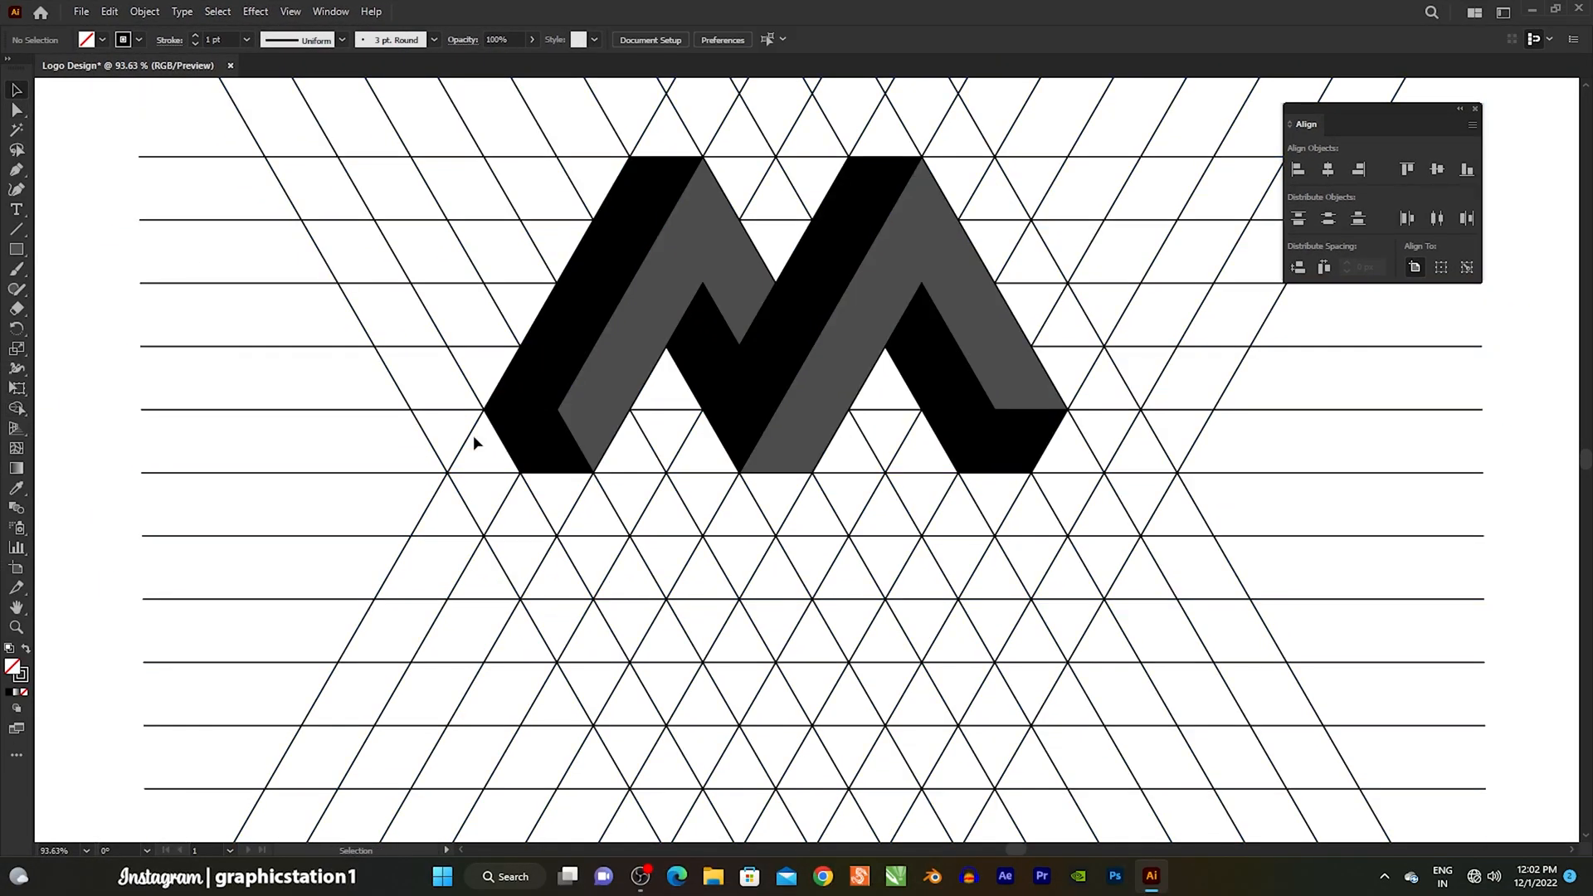
pyautogui.click(606, 248)
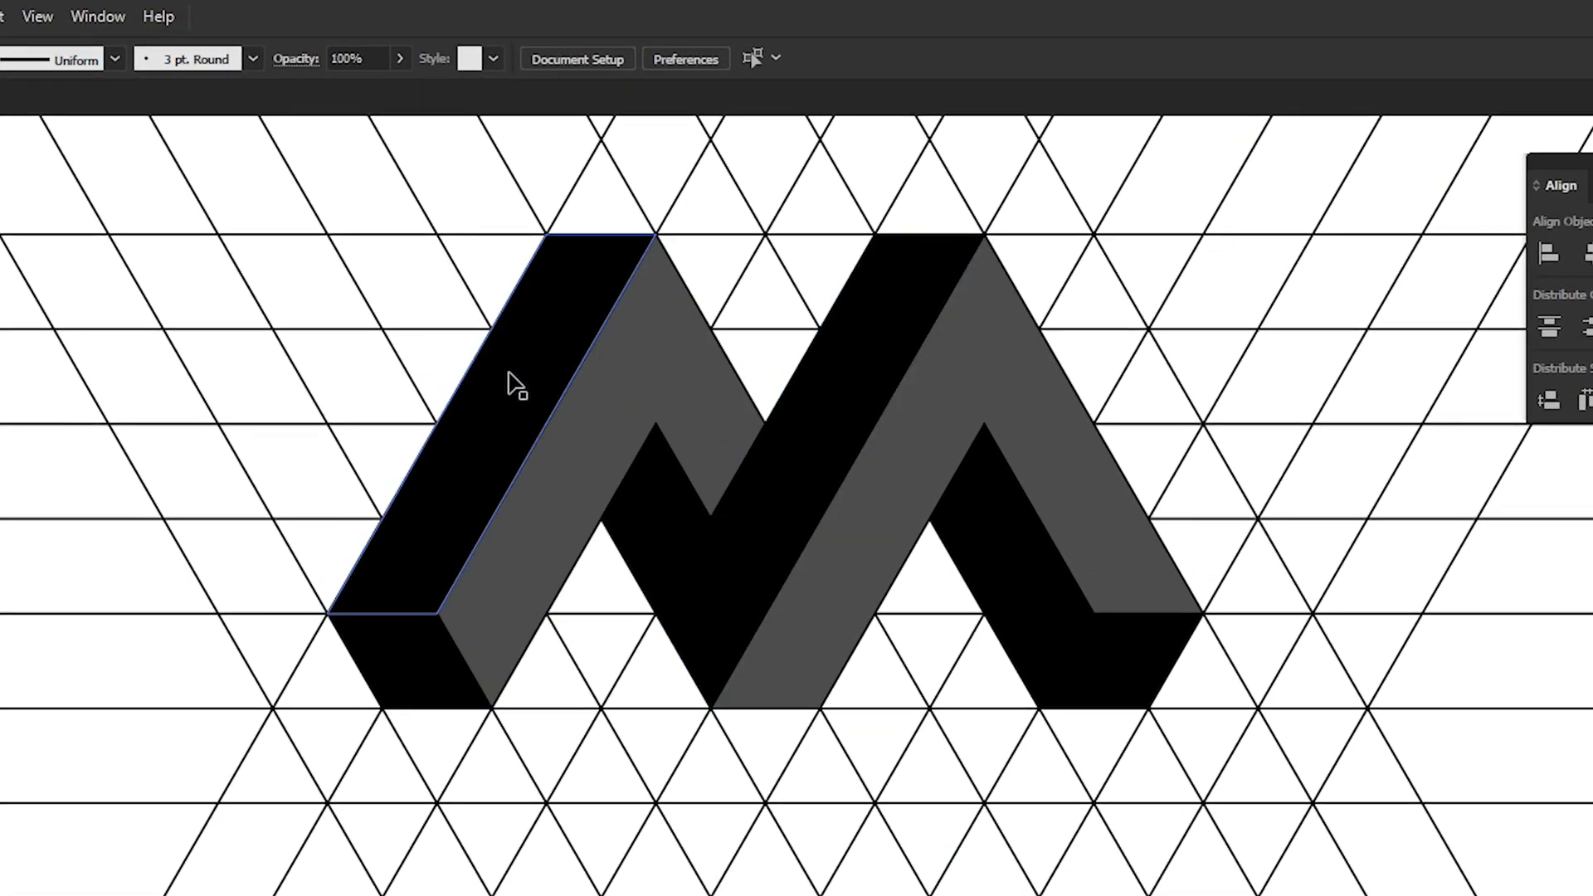
pyautogui.click(511, 383)
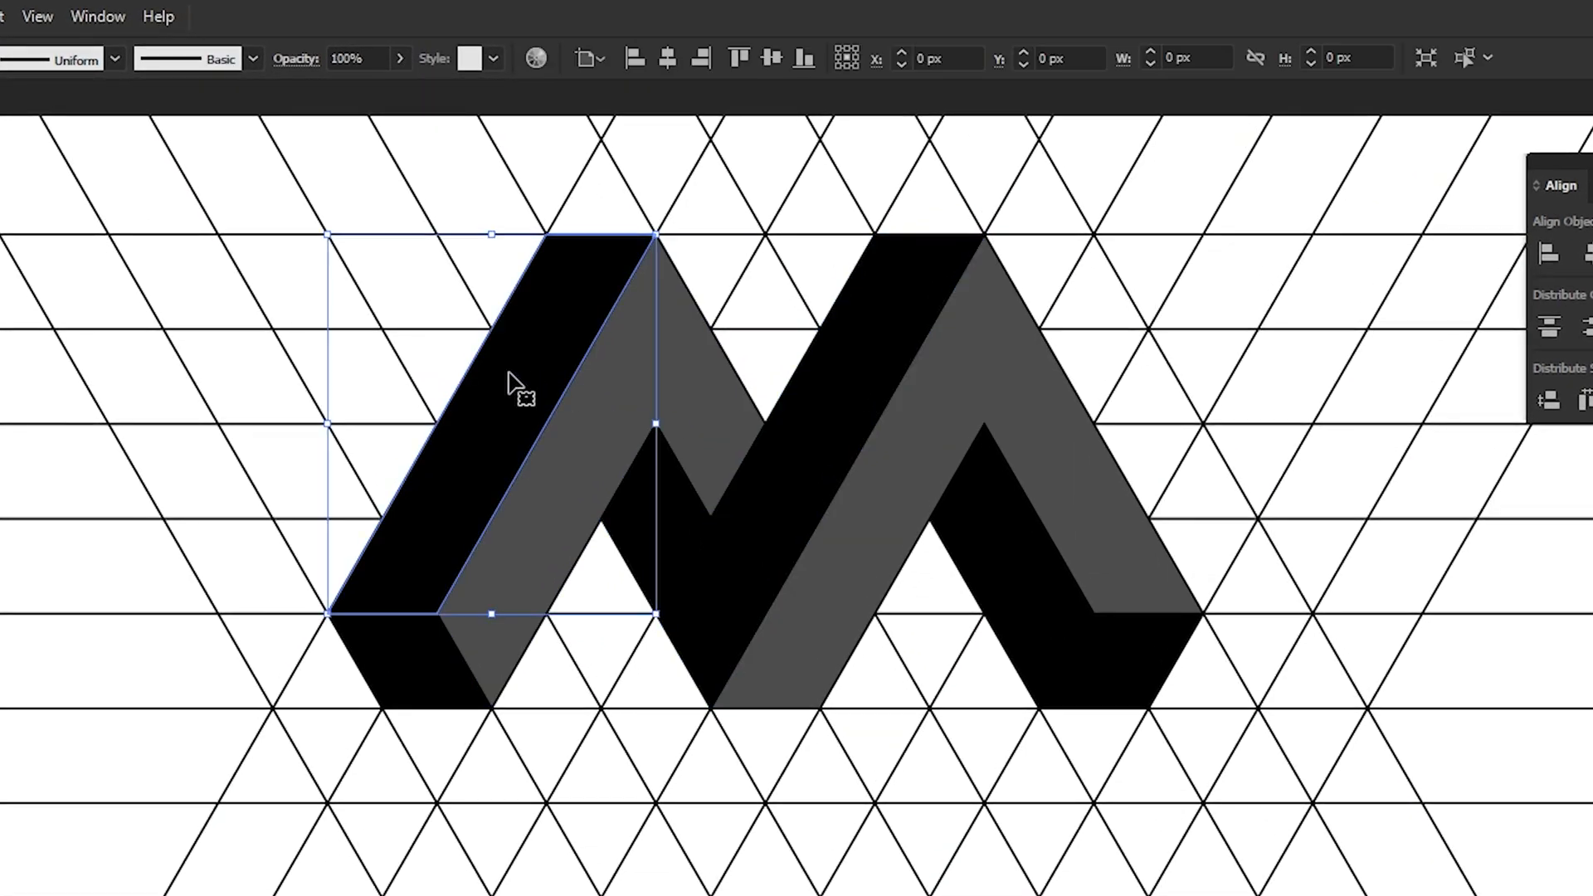
pyautogui.keyDown('shift'); pyautogui.click(567, 522); pyautogui.keyUp('shift')
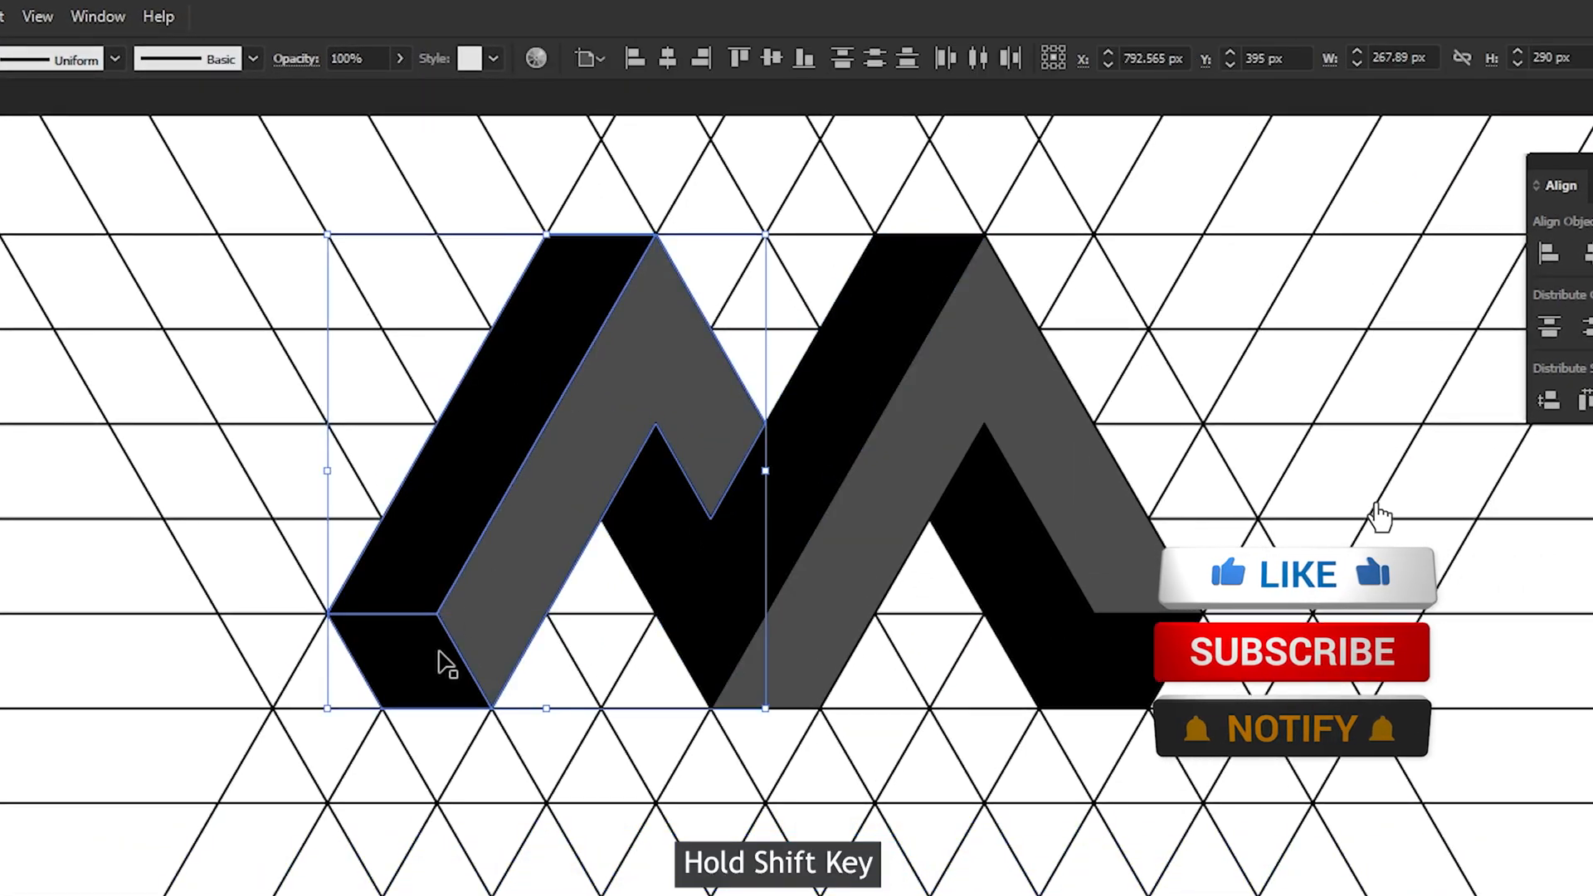
pyautogui.keyDown('shift'); pyautogui.click(712, 624); pyautogui.keyUp('shift')
pyautogui.keyDown('shift'); pyautogui.click(814, 622); pyautogui.keyUp('shift')
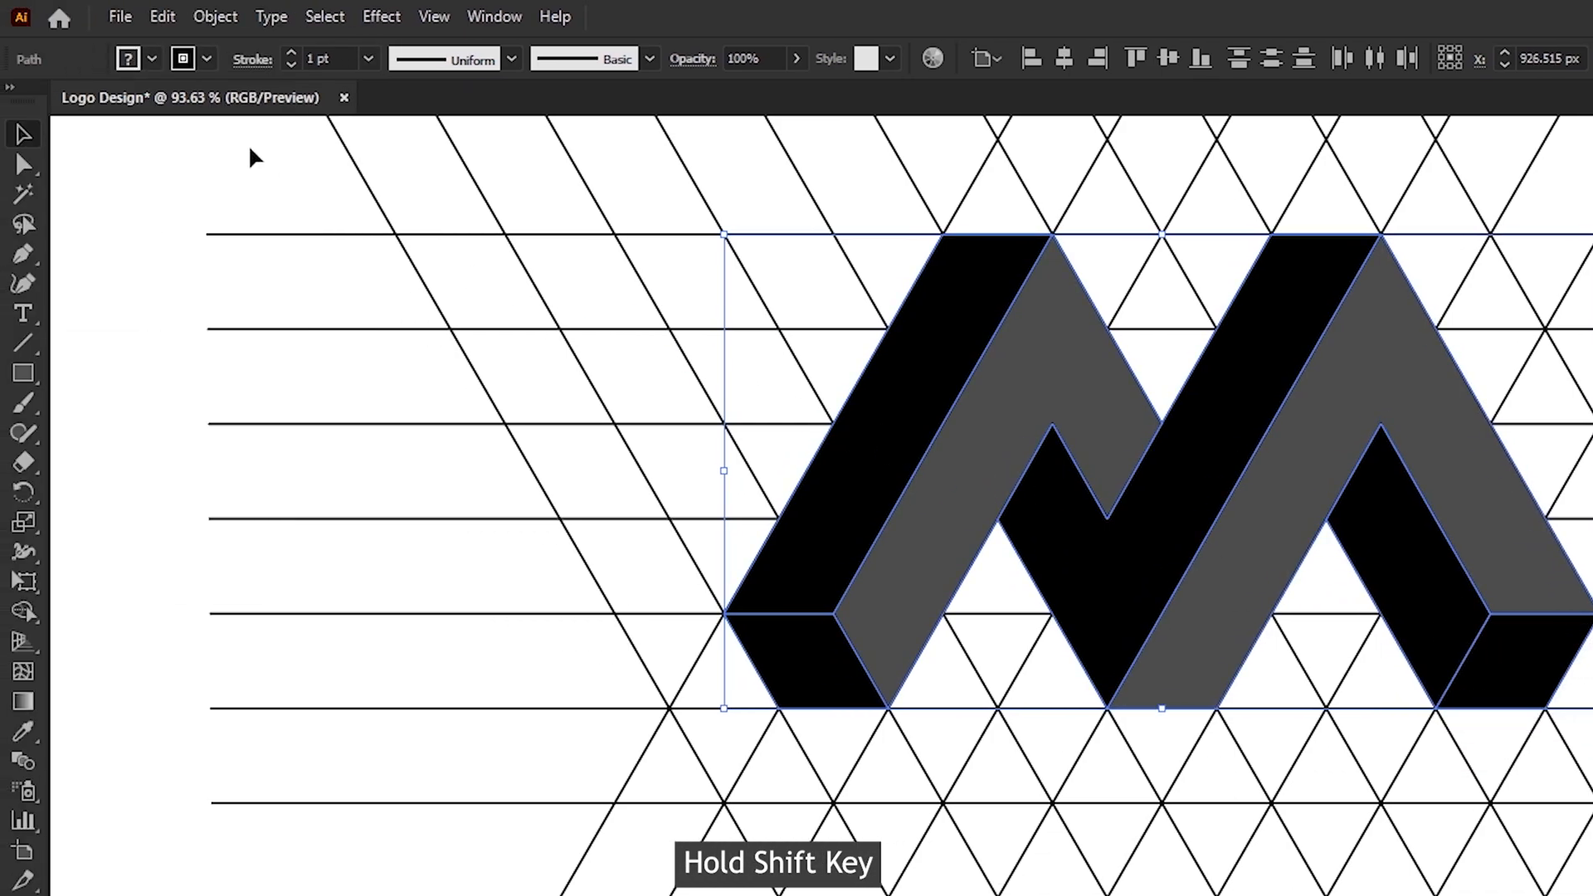
pyautogui.click(166, 23)
pyautogui.click(169, 110)
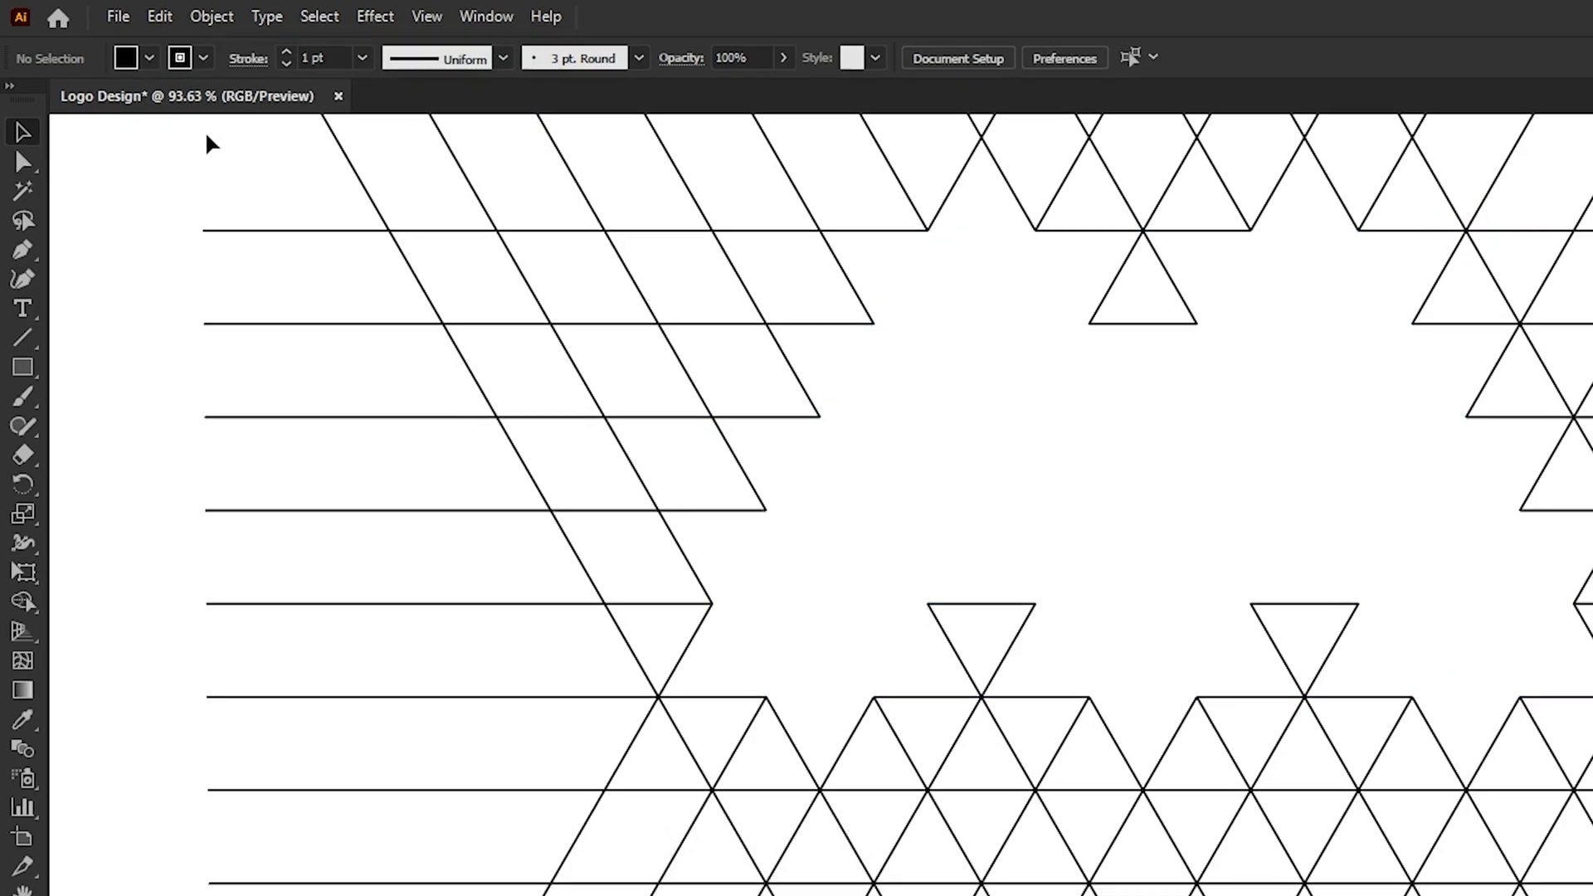
# Delete all the remaining grid lines and paste the logo pieces back in their original position.
pyautogui.hotkey('ctrl', 'a')
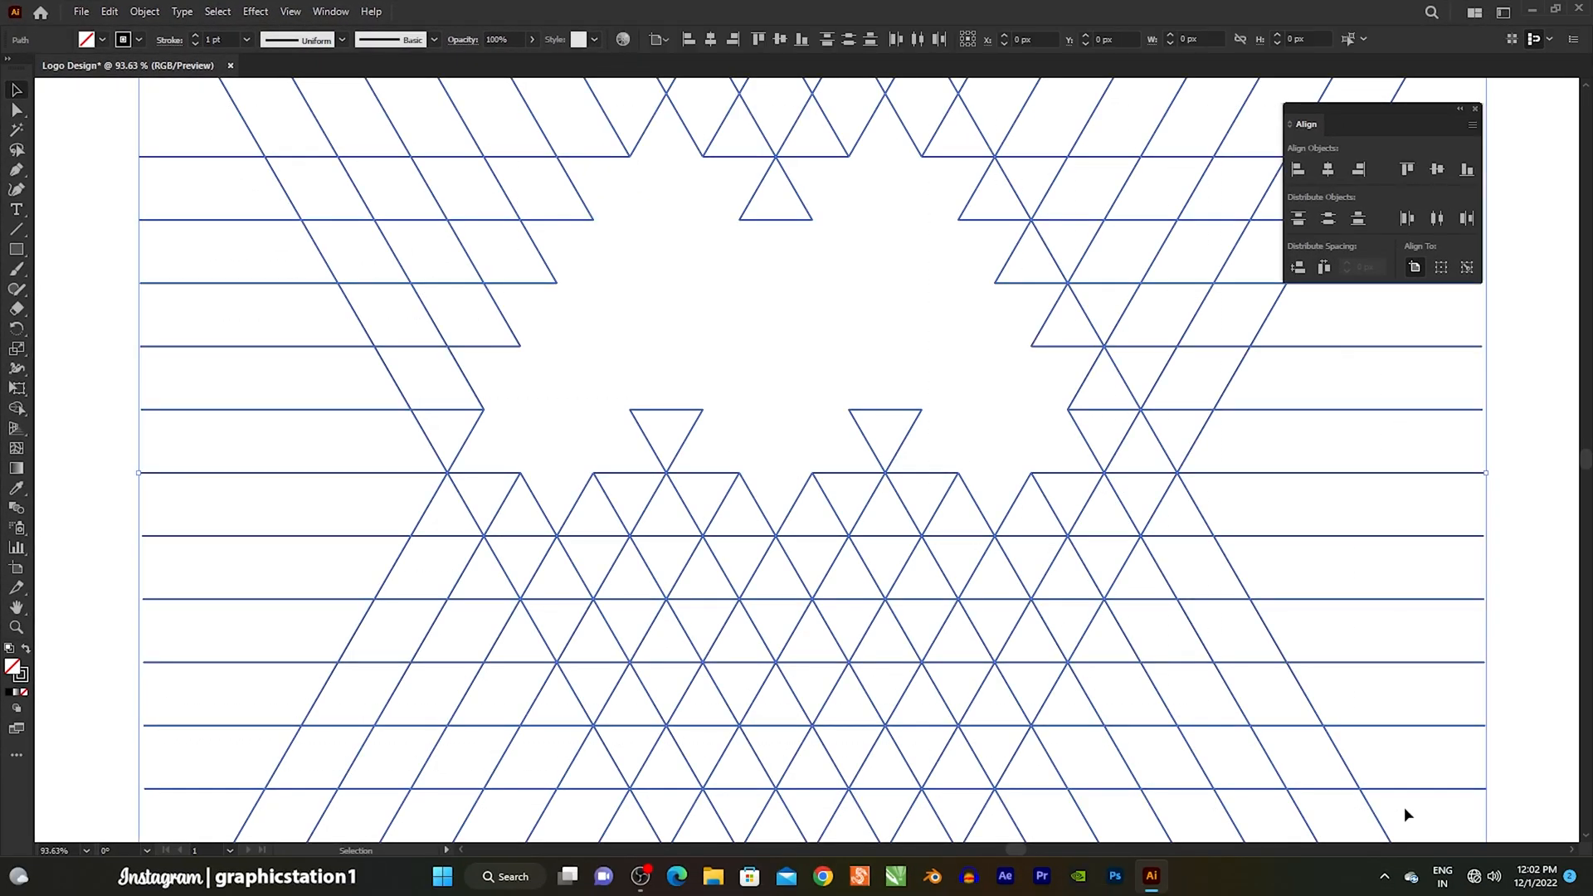
pyautogui.press('Delete')
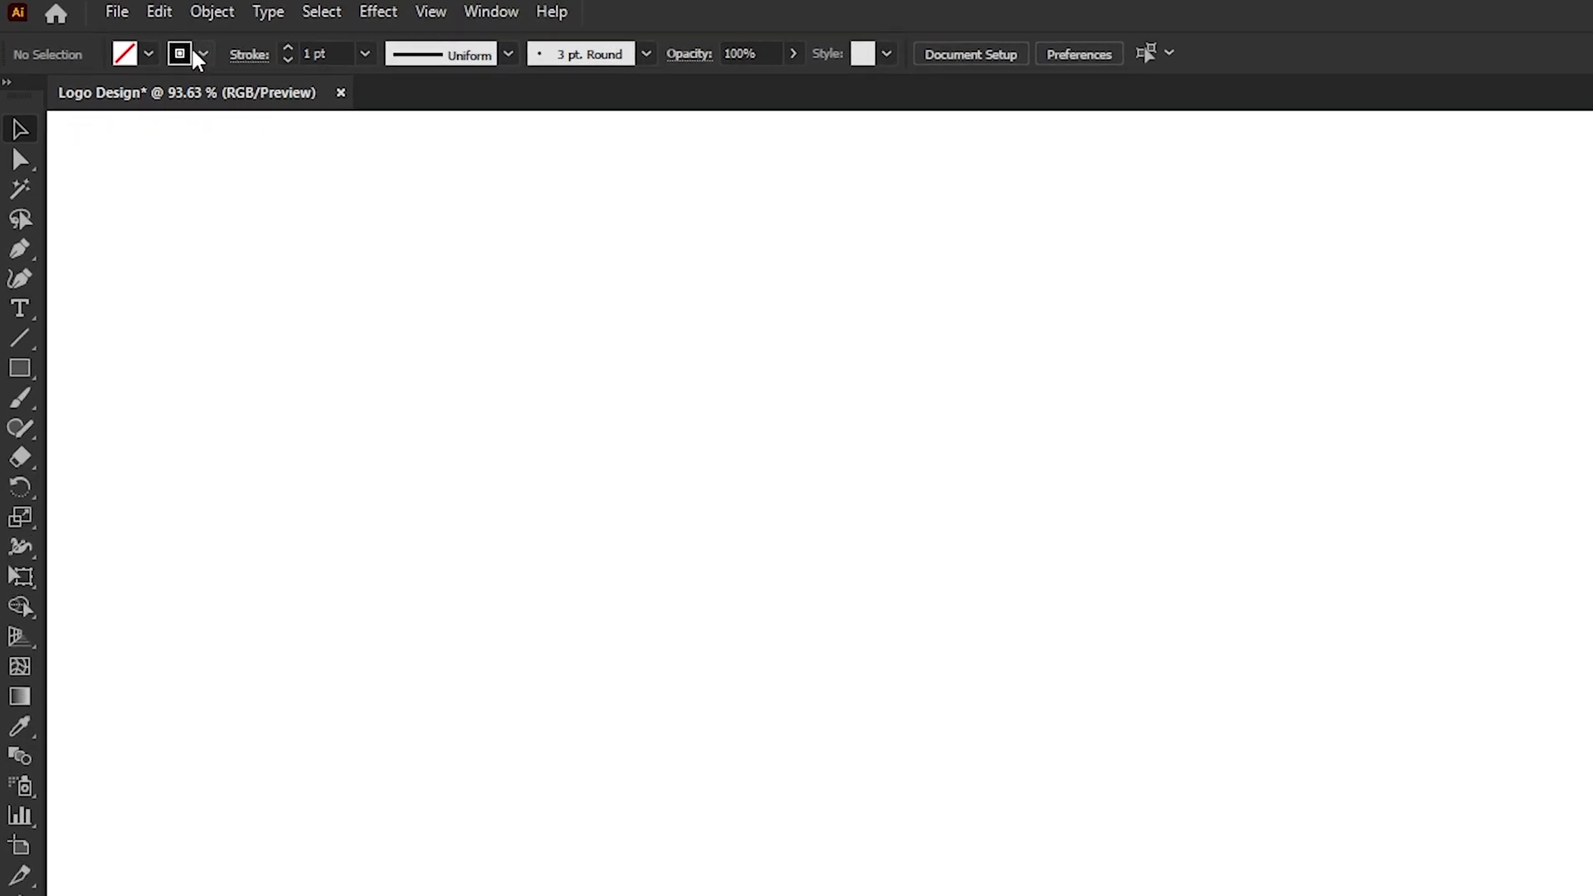
pyautogui.click(130, 11)
pyautogui.click(186, 189)
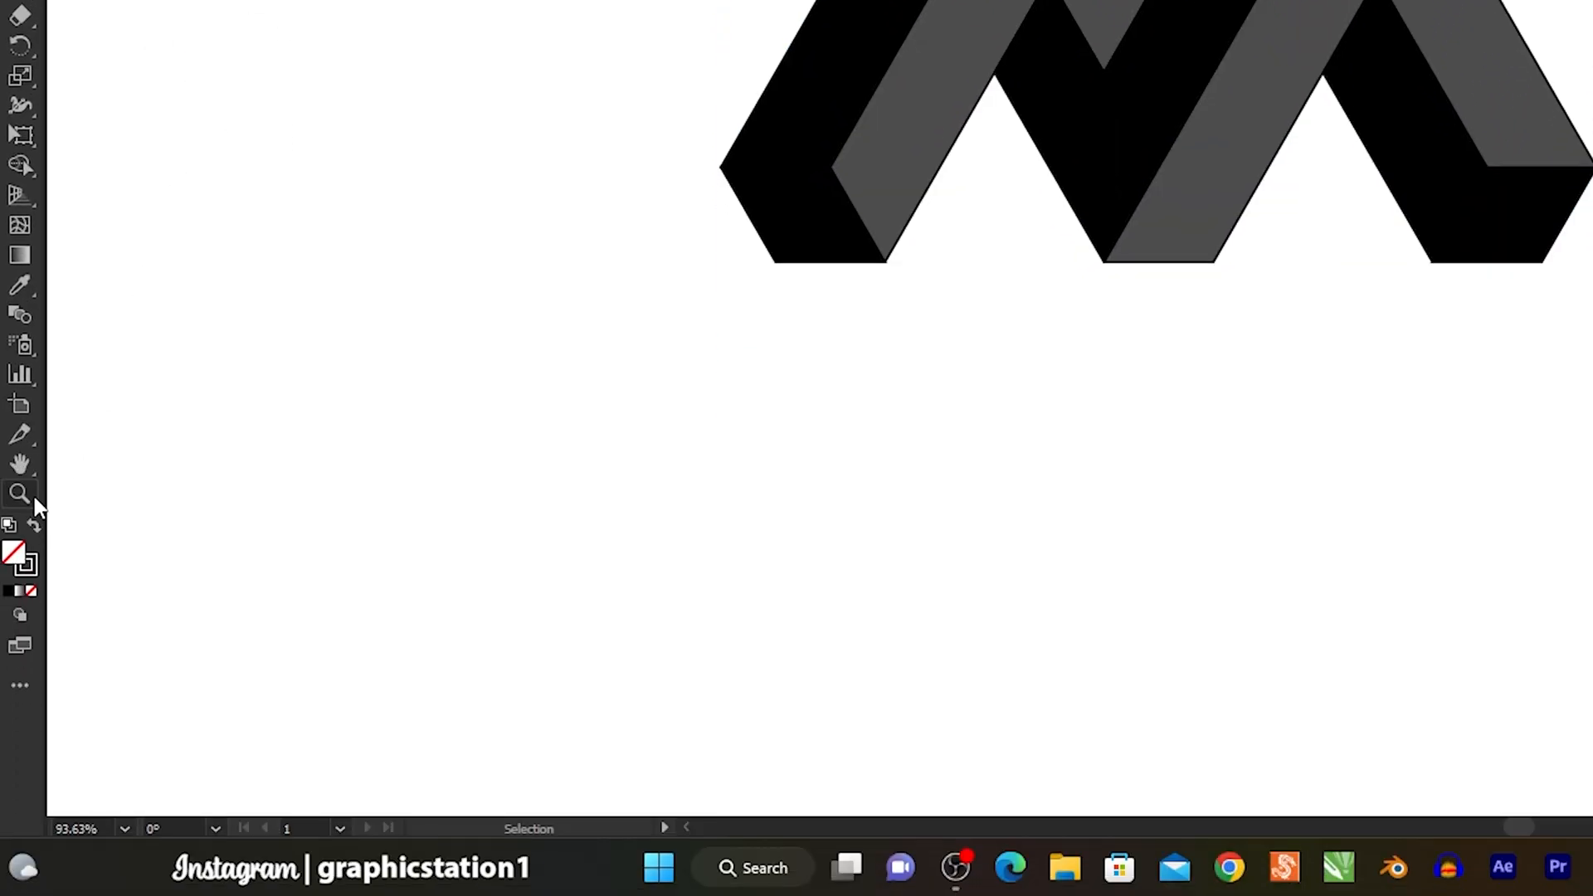
# Select all the logo pieces and set their stroke to None.
pyautogui.moveTo(762, 196); pyautogui.dragTo(910, 325)
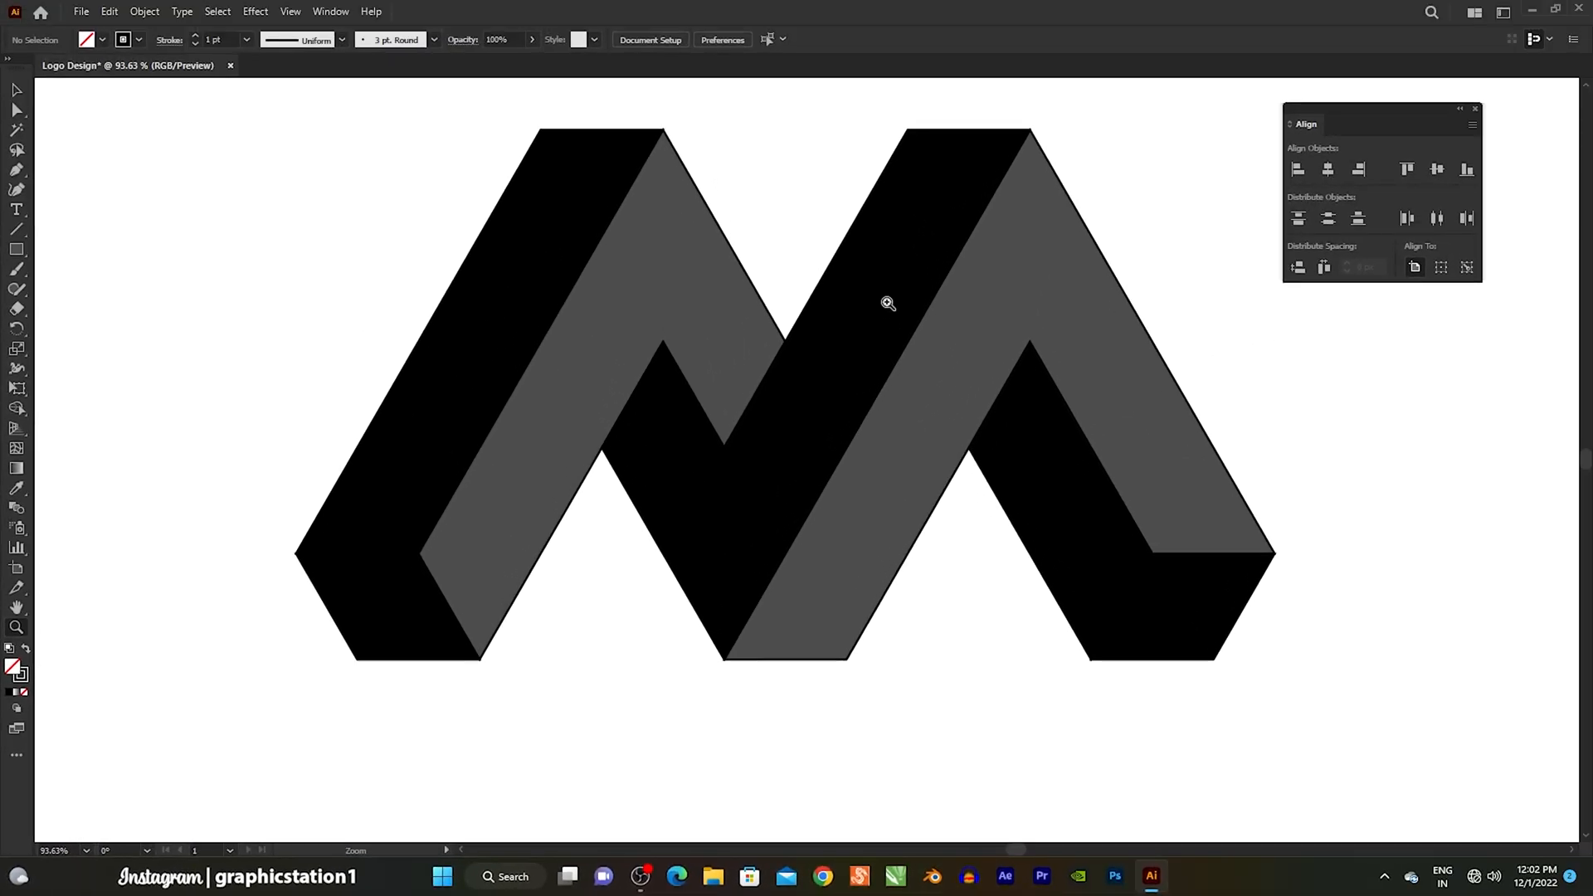
pyautogui.moveTo(830, 229); pyautogui.dragTo(831, 266)
pyautogui.click(22, 90)
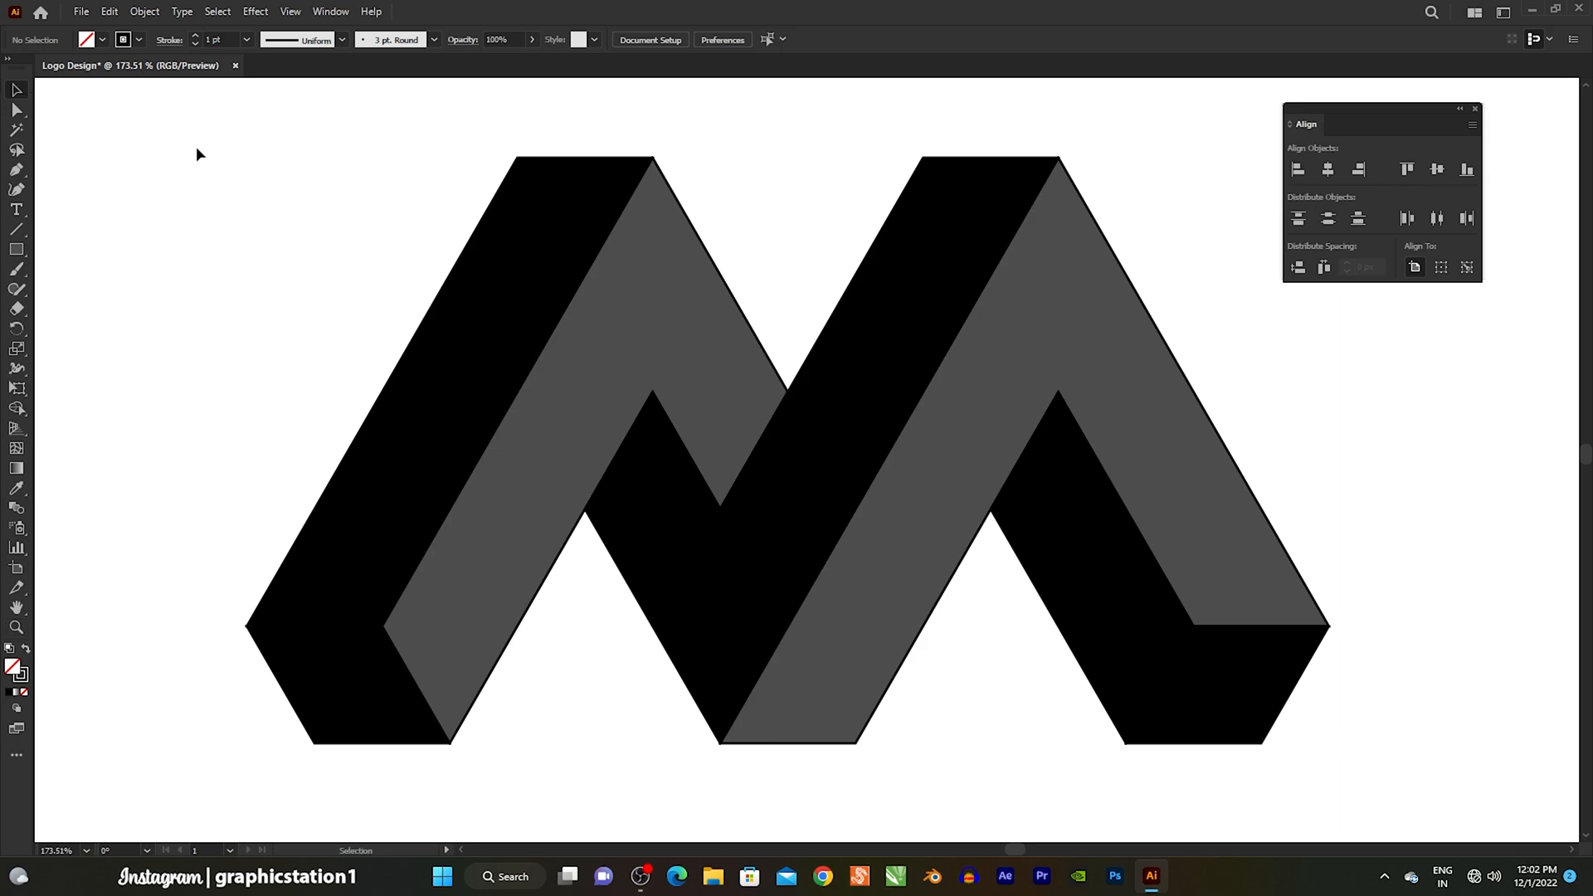
pyautogui.moveTo(257, 141); pyautogui.dragTo(1254, 728)
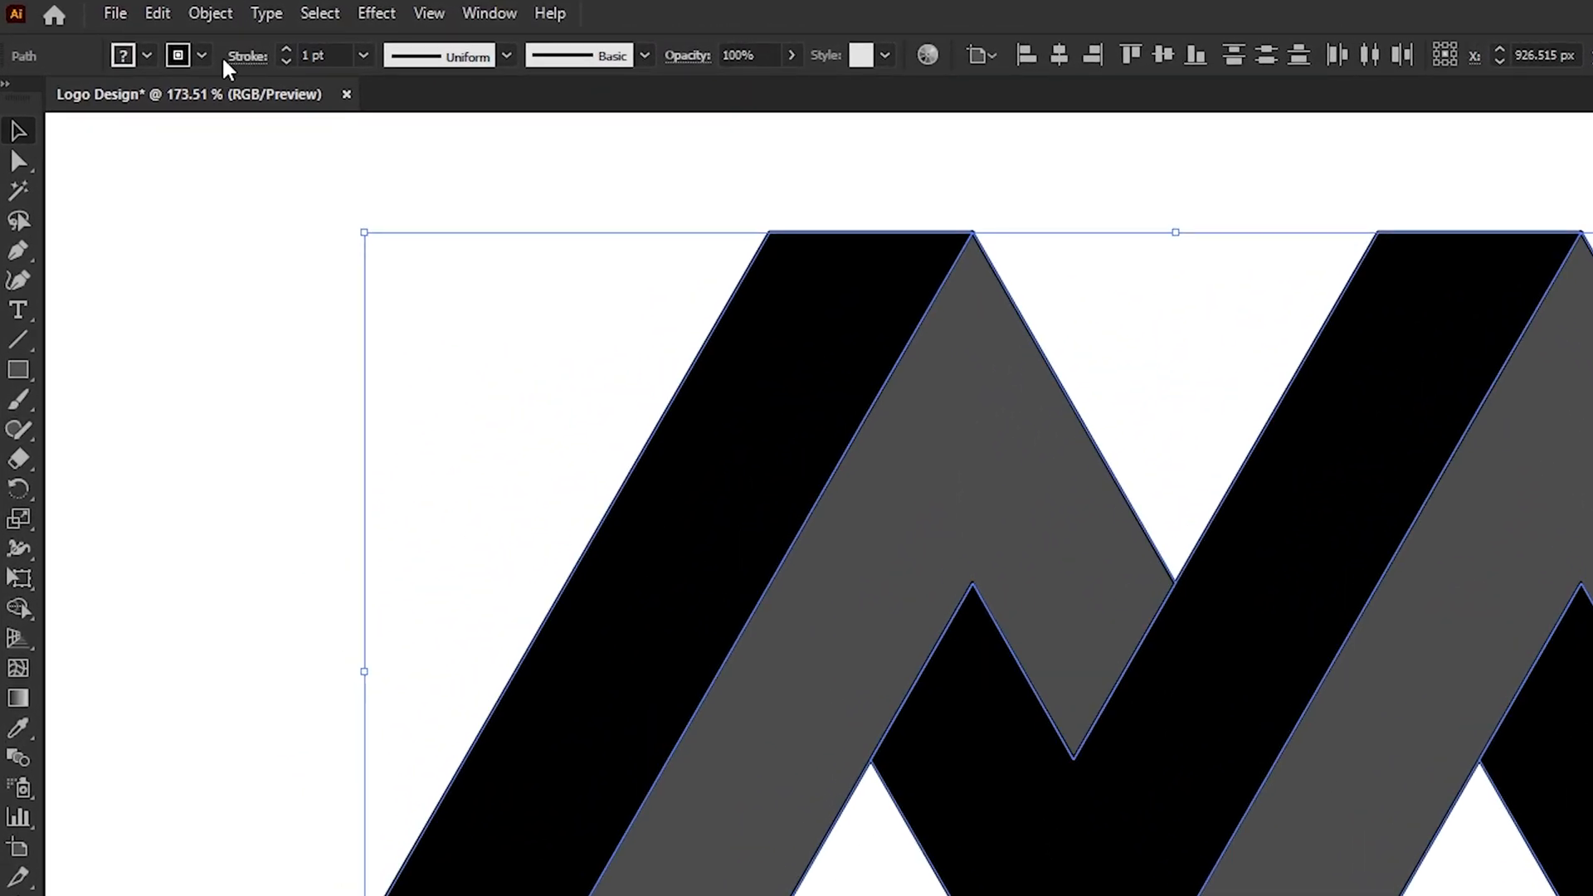
pyautogui.click(139, 39)
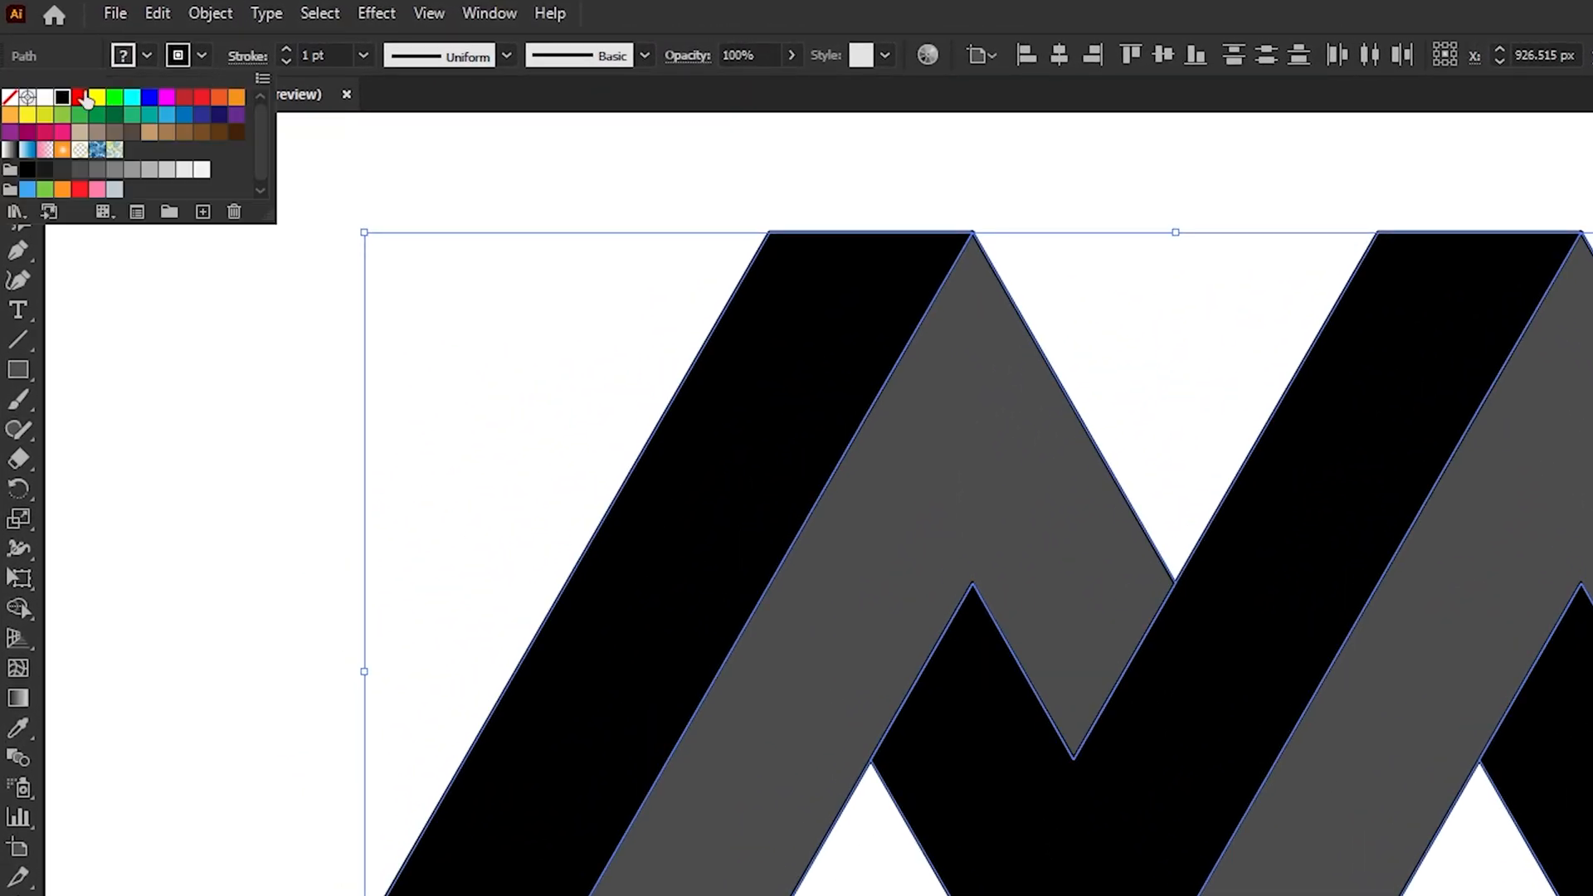
pyautogui.click(9, 98)
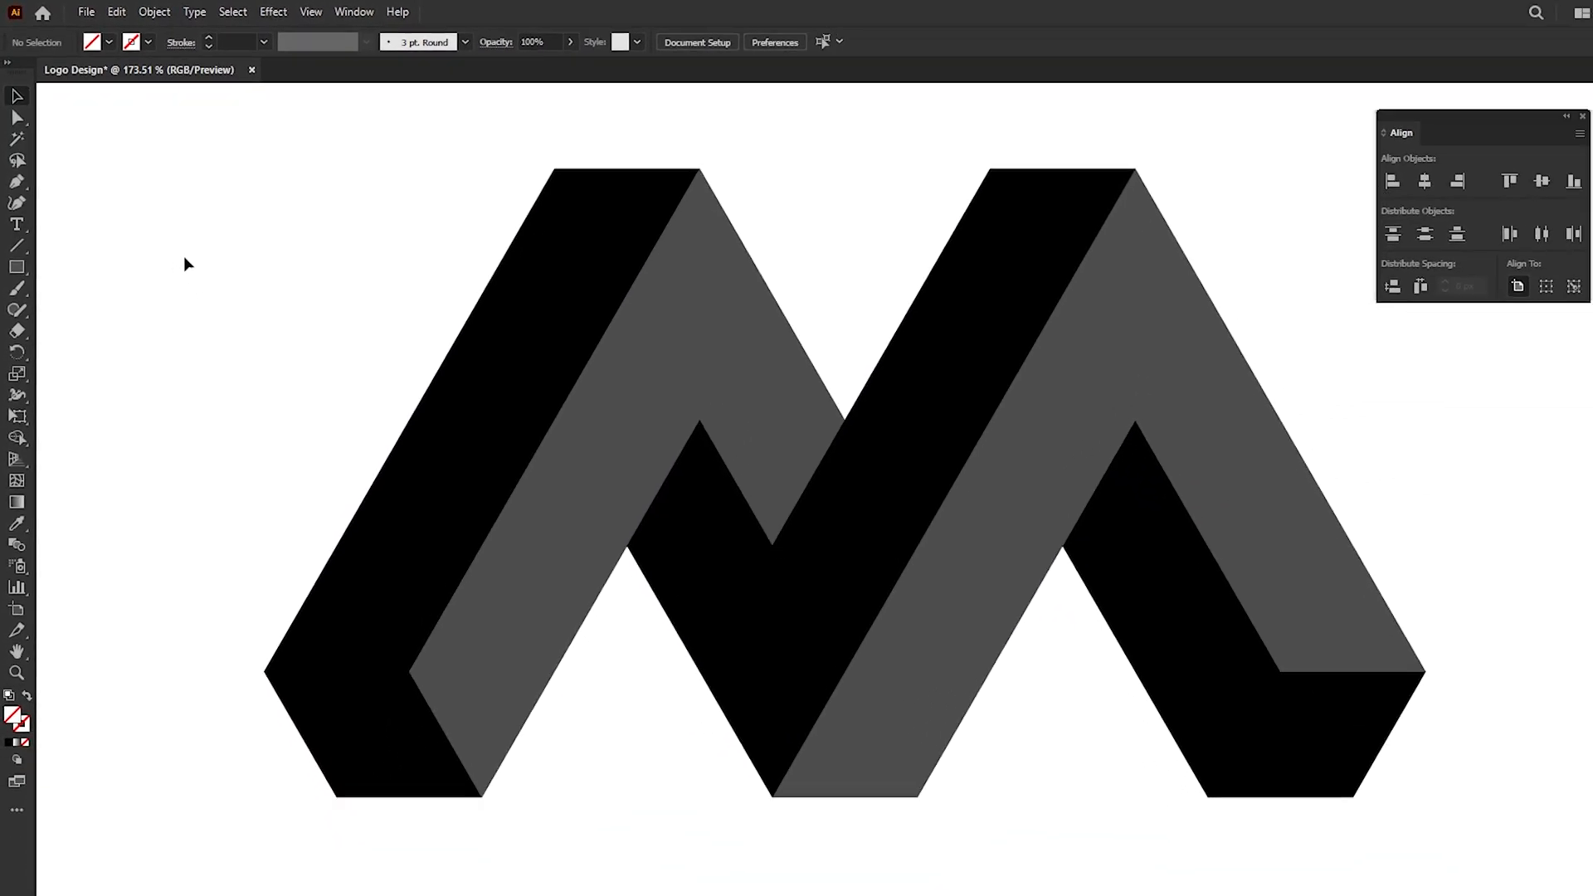
# Select the whole logo, show the gradient settings, and apply the White, Black linear gradient to every piece.
pyautogui.moveTo(277, 164); pyautogui.dragTo(1228, 743)
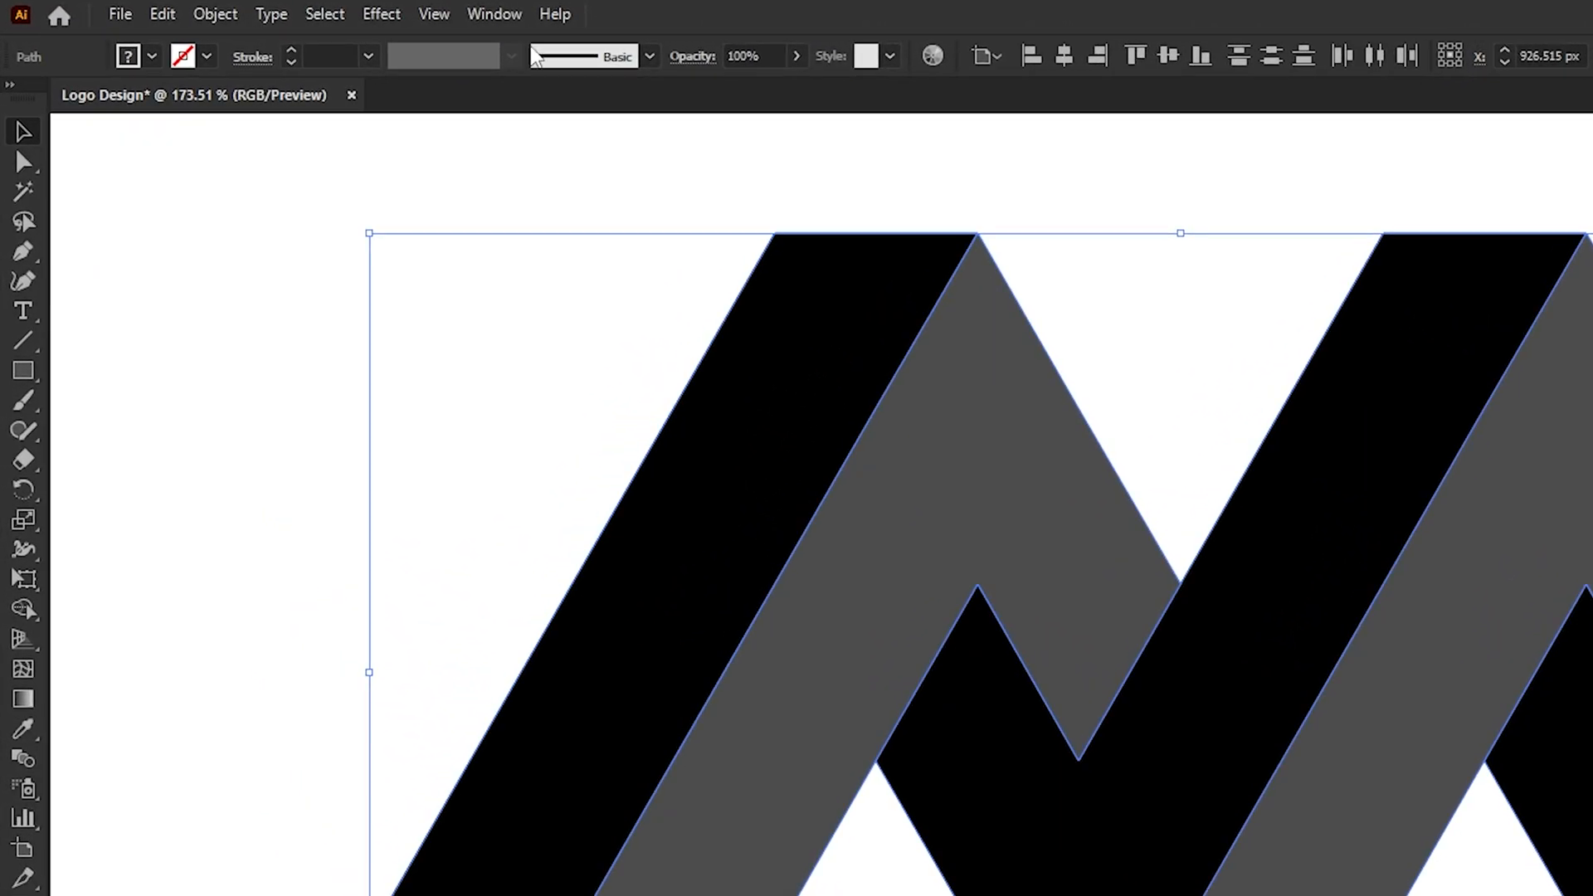
pyautogui.click(330, 11)
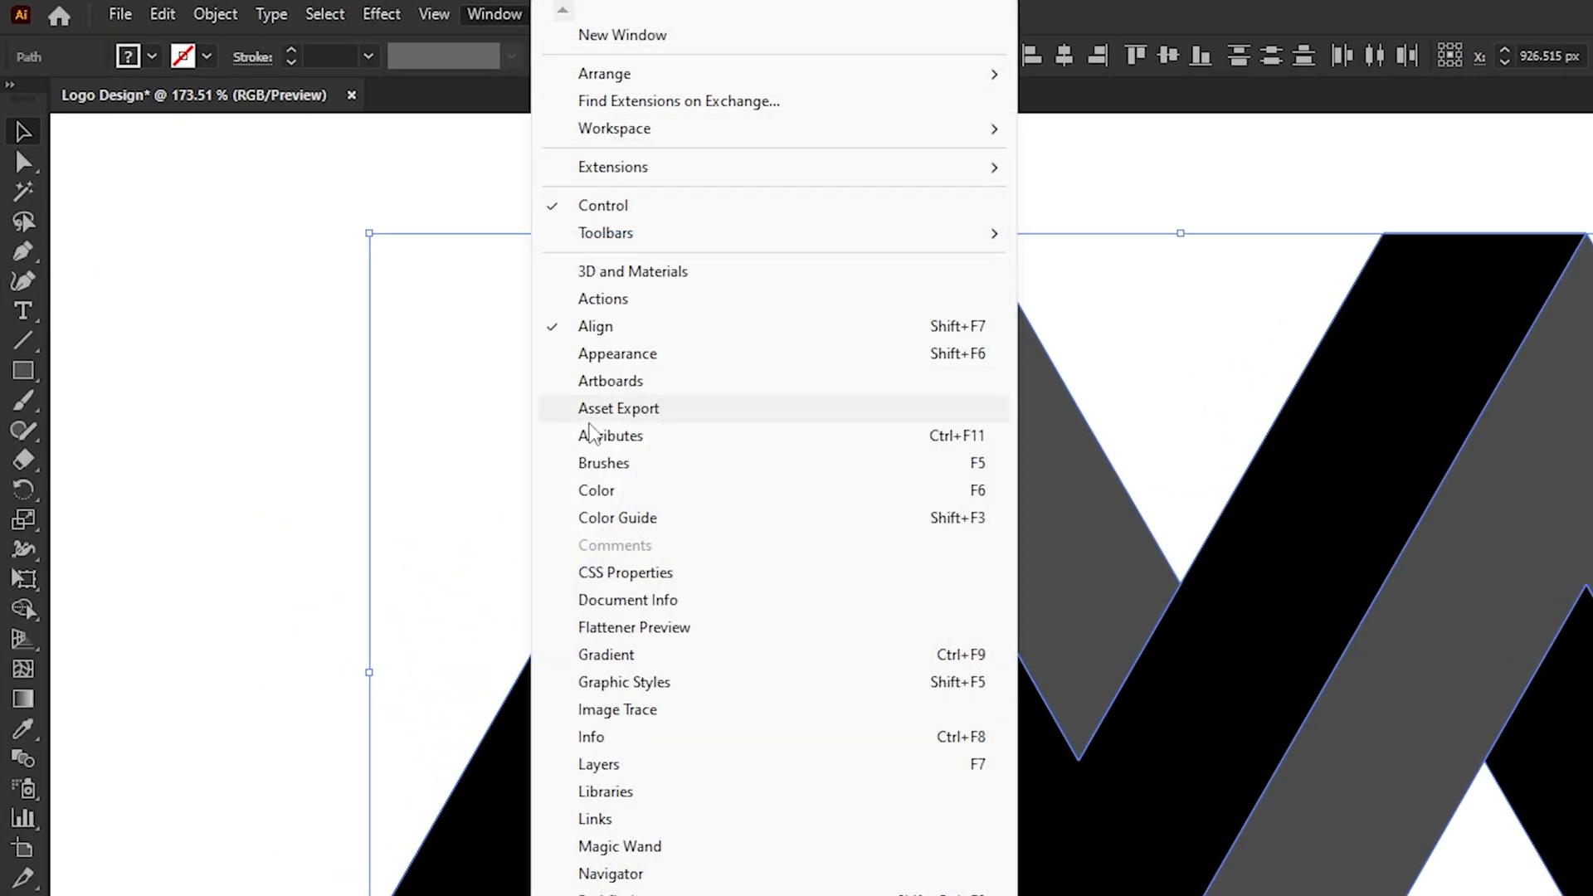
pyautogui.click(677, 662)
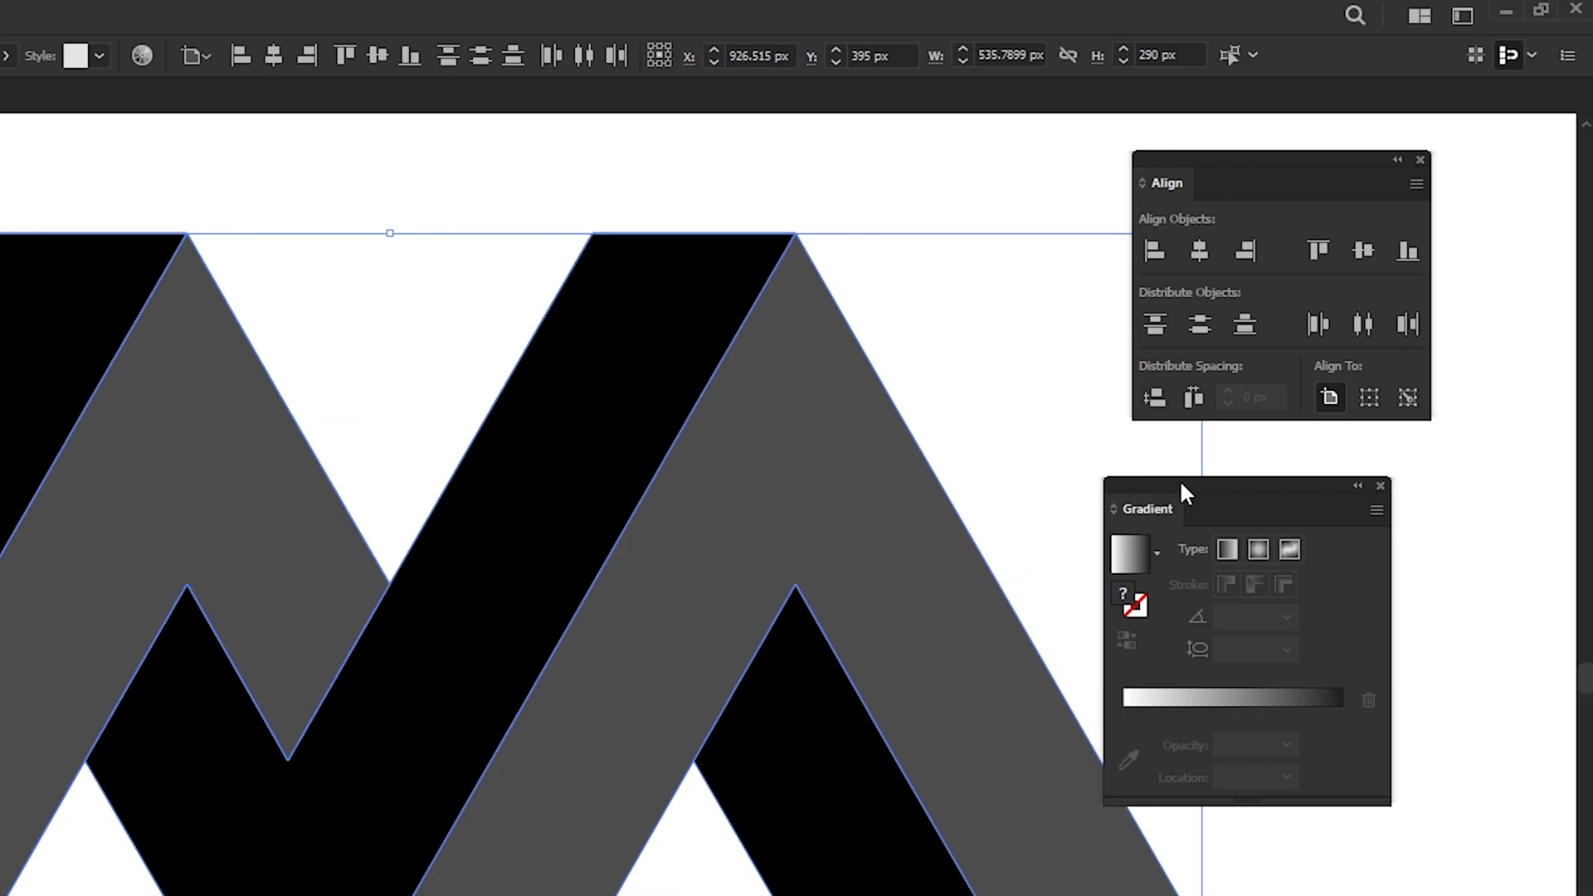
pyautogui.moveTo(1184, 493); pyautogui.dragTo(719, 370)
pyautogui.click(691, 429)
pyautogui.scroll(1, 1057, 274)
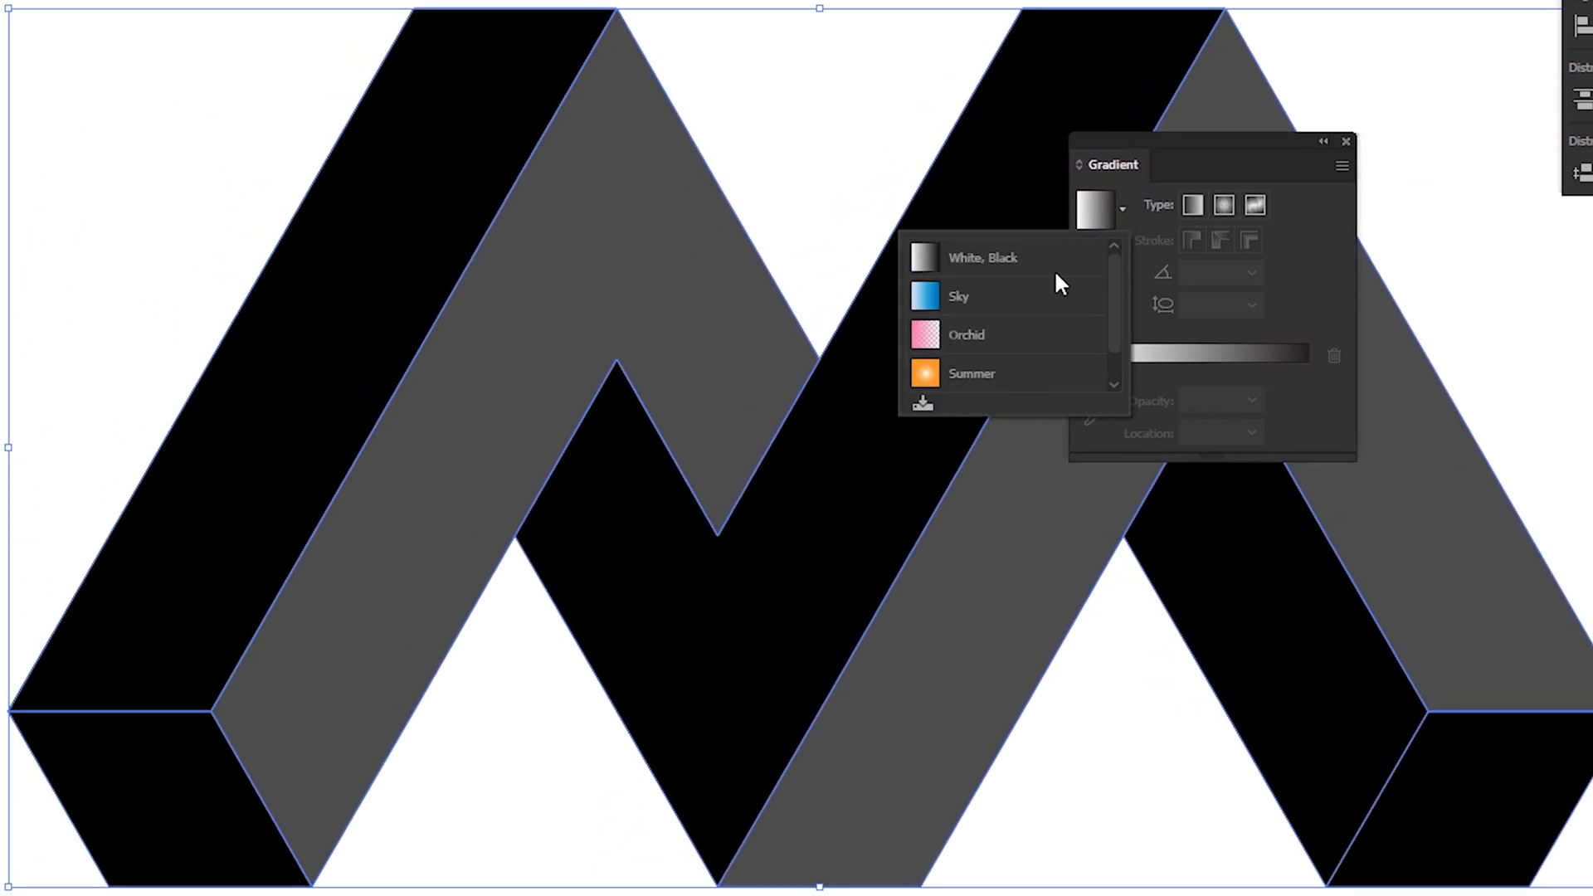
pyautogui.click(984, 264)
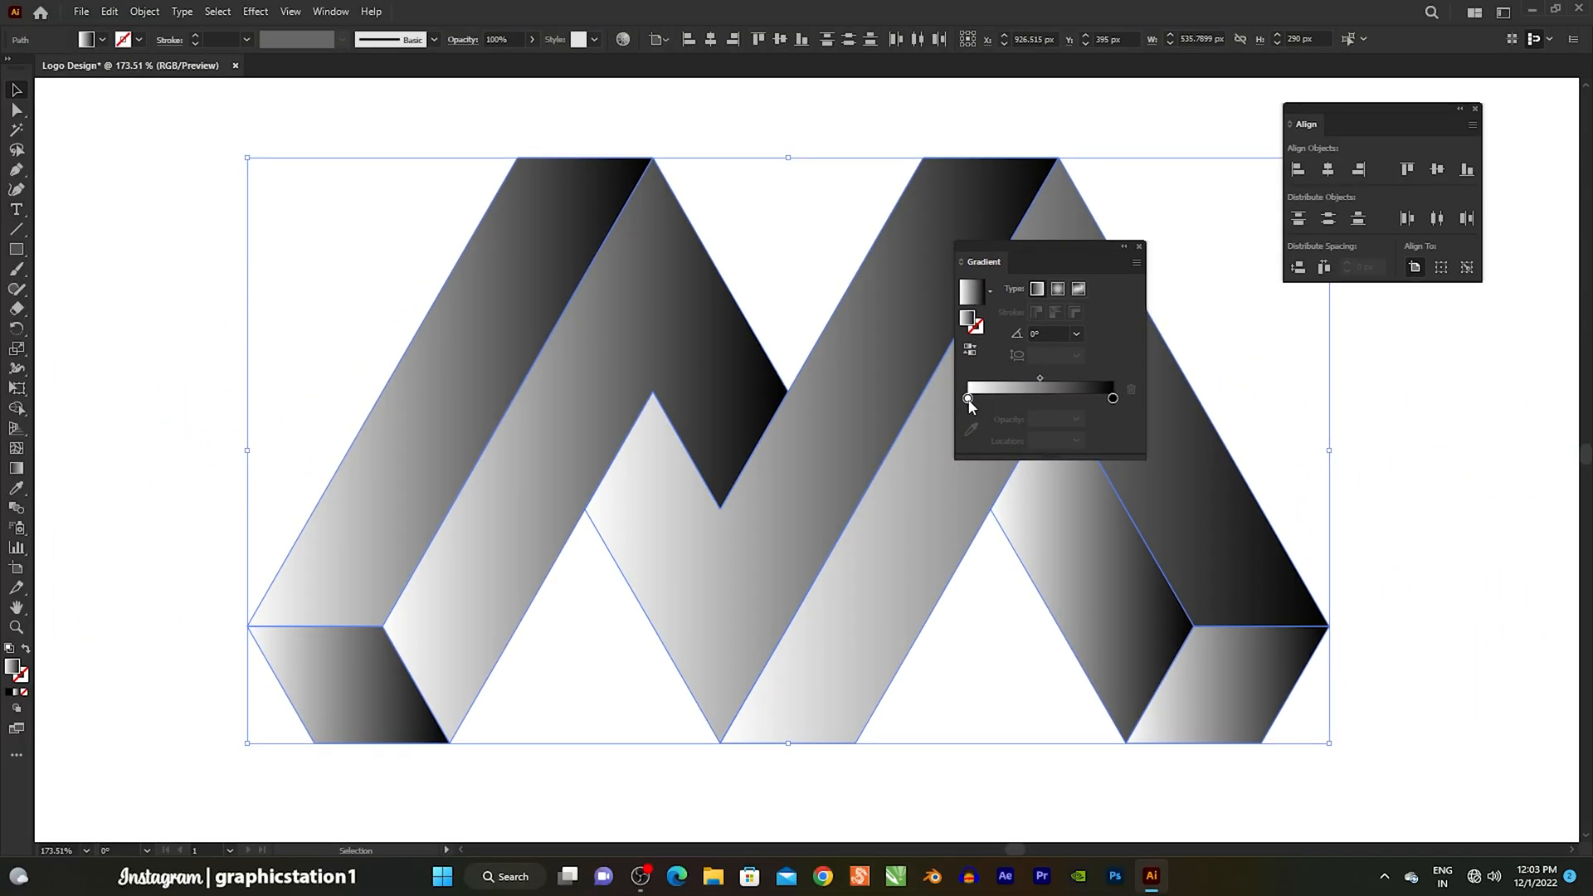
# Change the gradient's white stop to cyan for the whole logo, move the gradient settings clear of the artwork, and deselect.
pyautogui.doubleClick(967, 399)
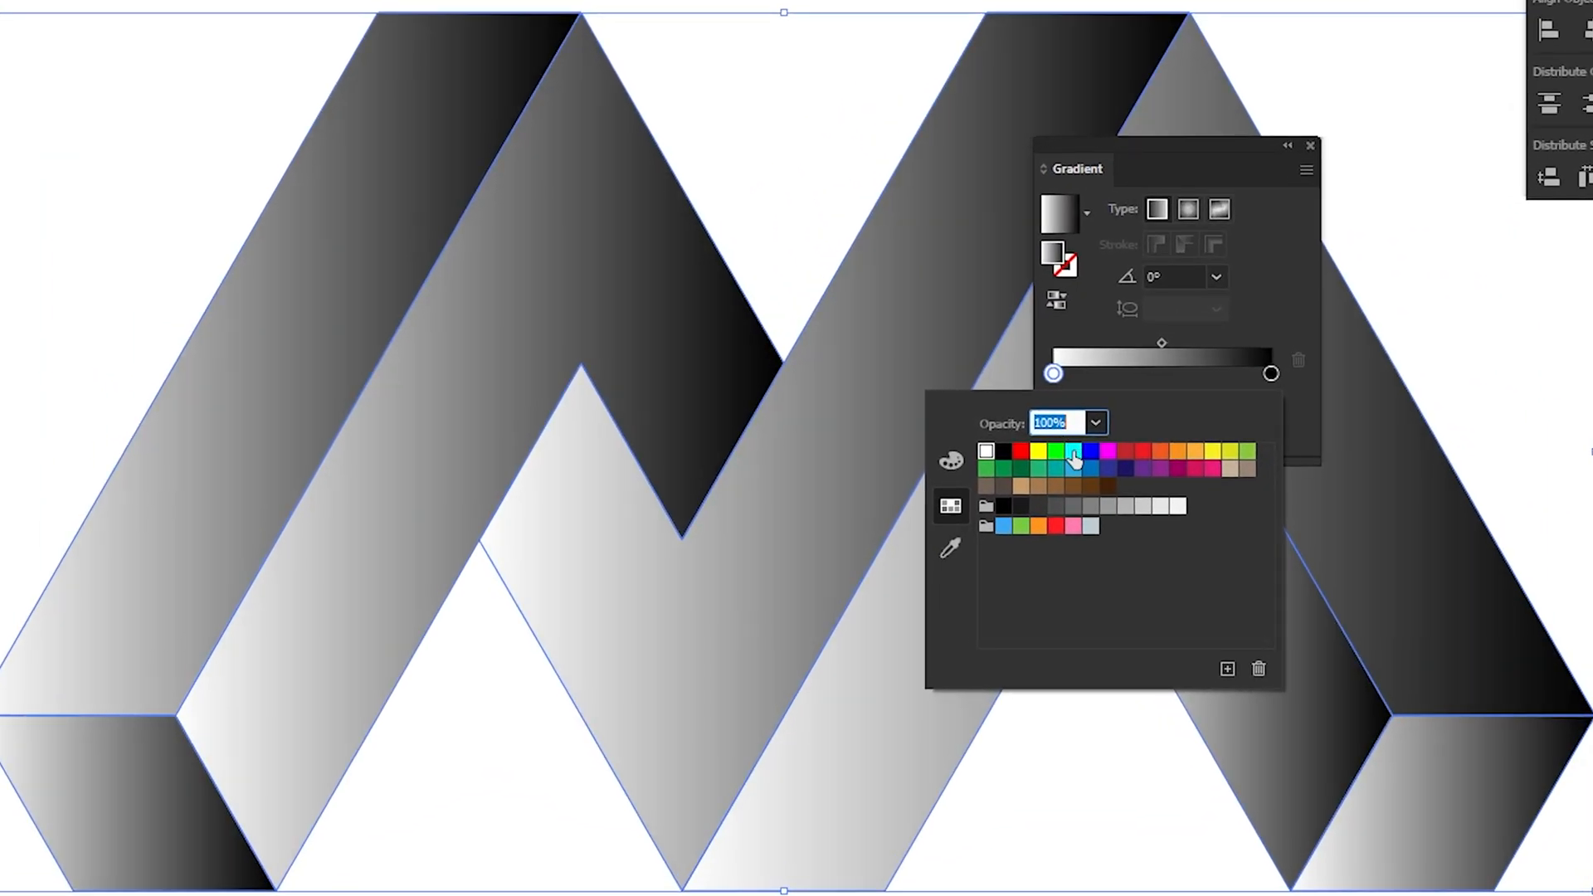
pyautogui.click(1074, 453)
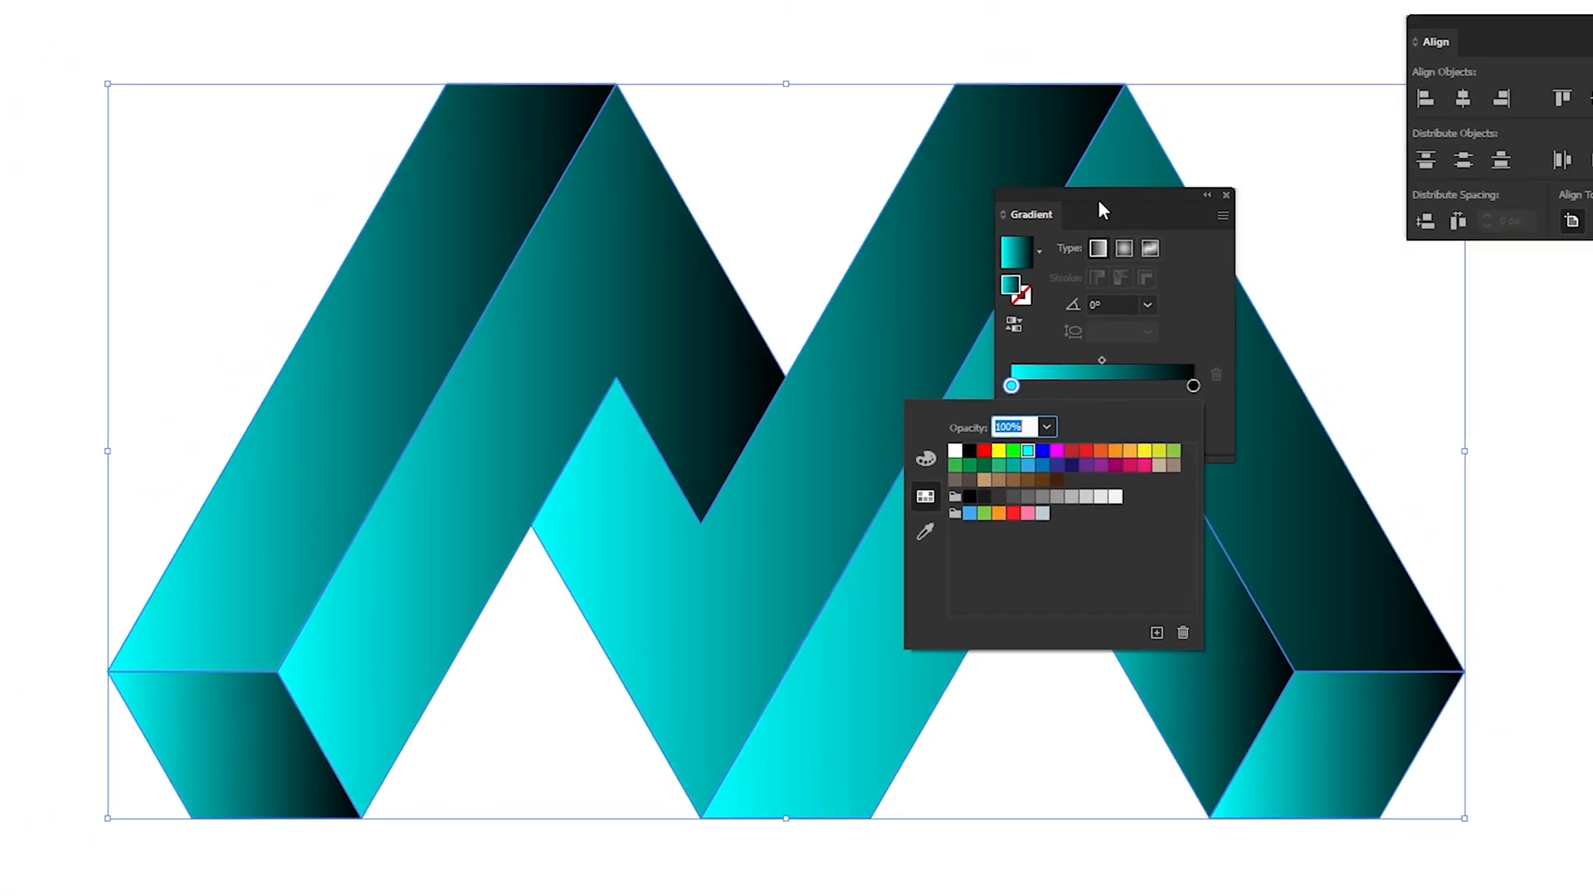
pyautogui.moveTo(1160, 146); pyautogui.dragTo(1592, 244)
pyautogui.click(1197, 271)
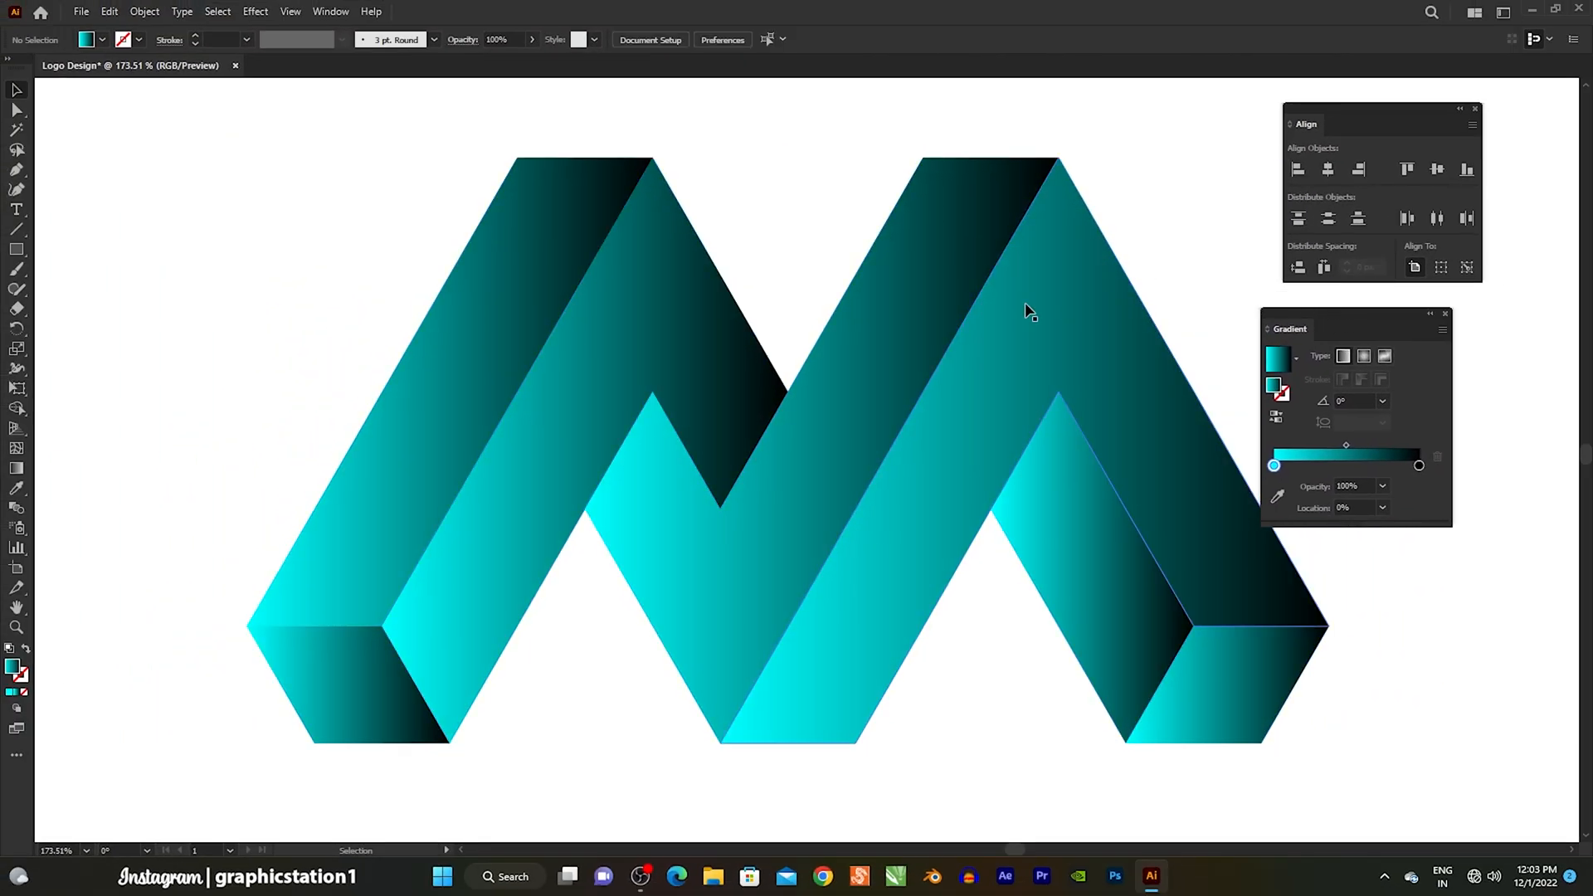
# Redraw the first slanted bar's gradient along its length at about 61°, from cyan at the lower end to black at the upper end.
pyautogui.click(508, 358)
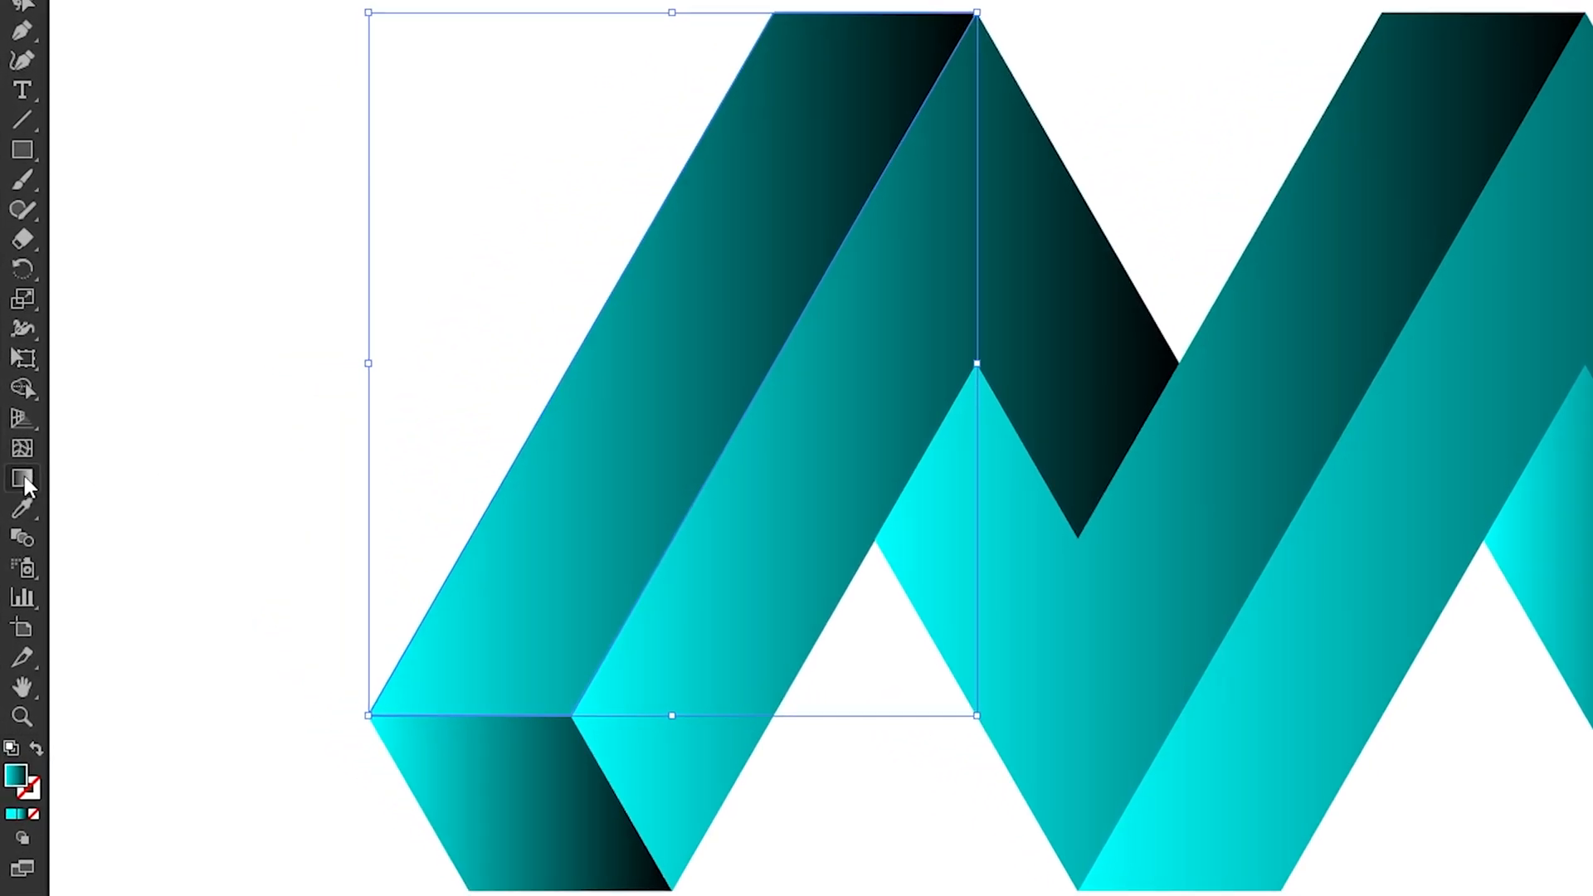
pyautogui.click(15, 468)
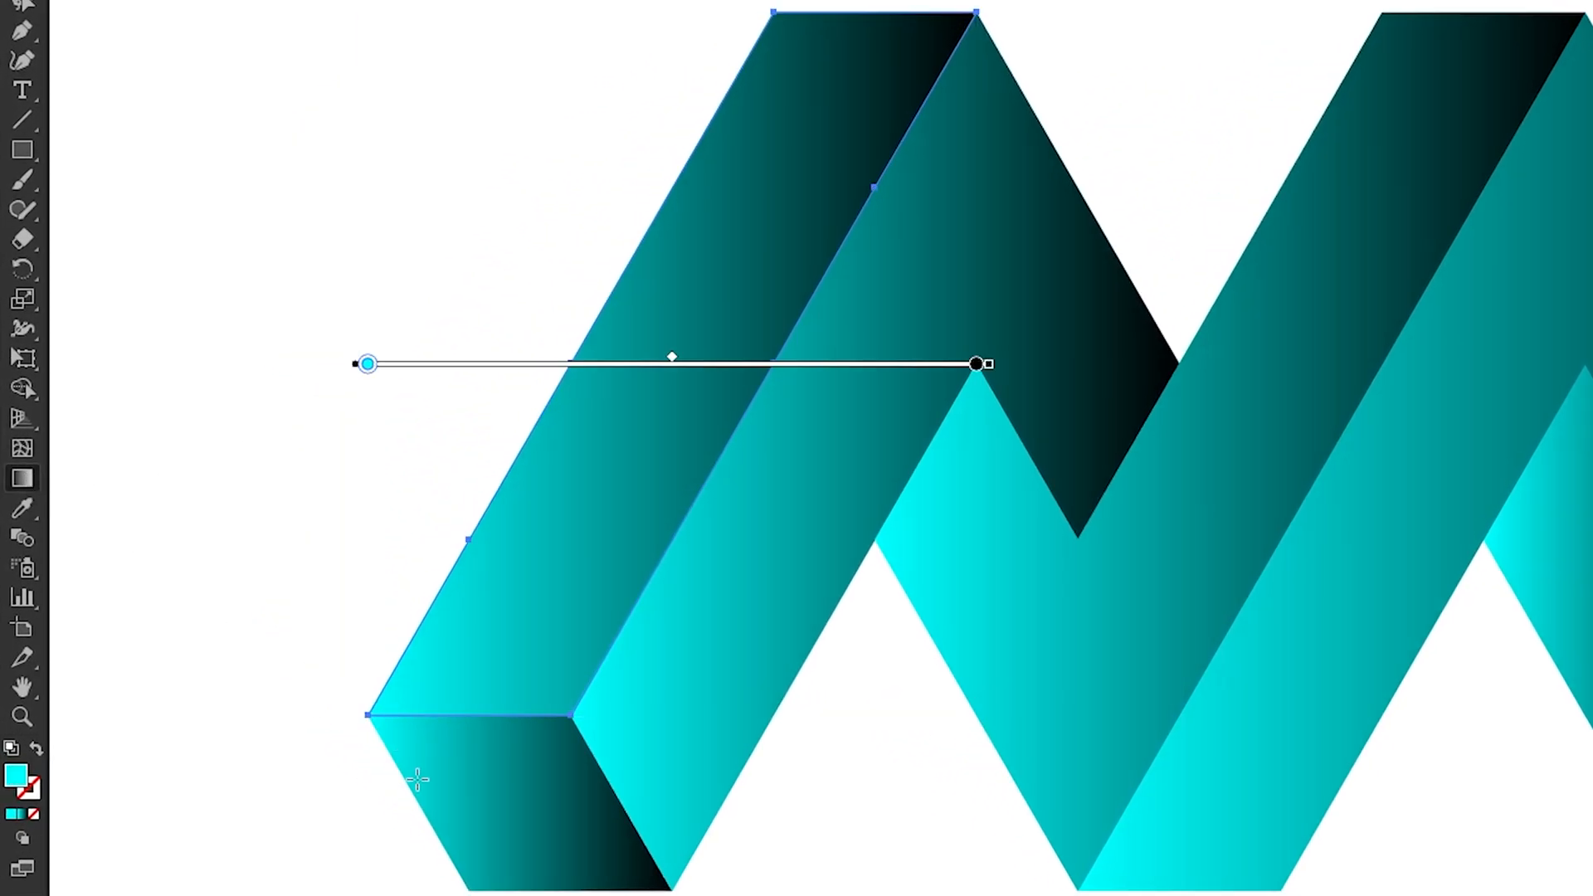
pyautogui.moveTo(280, 690); pyautogui.dragTo(617, 94)
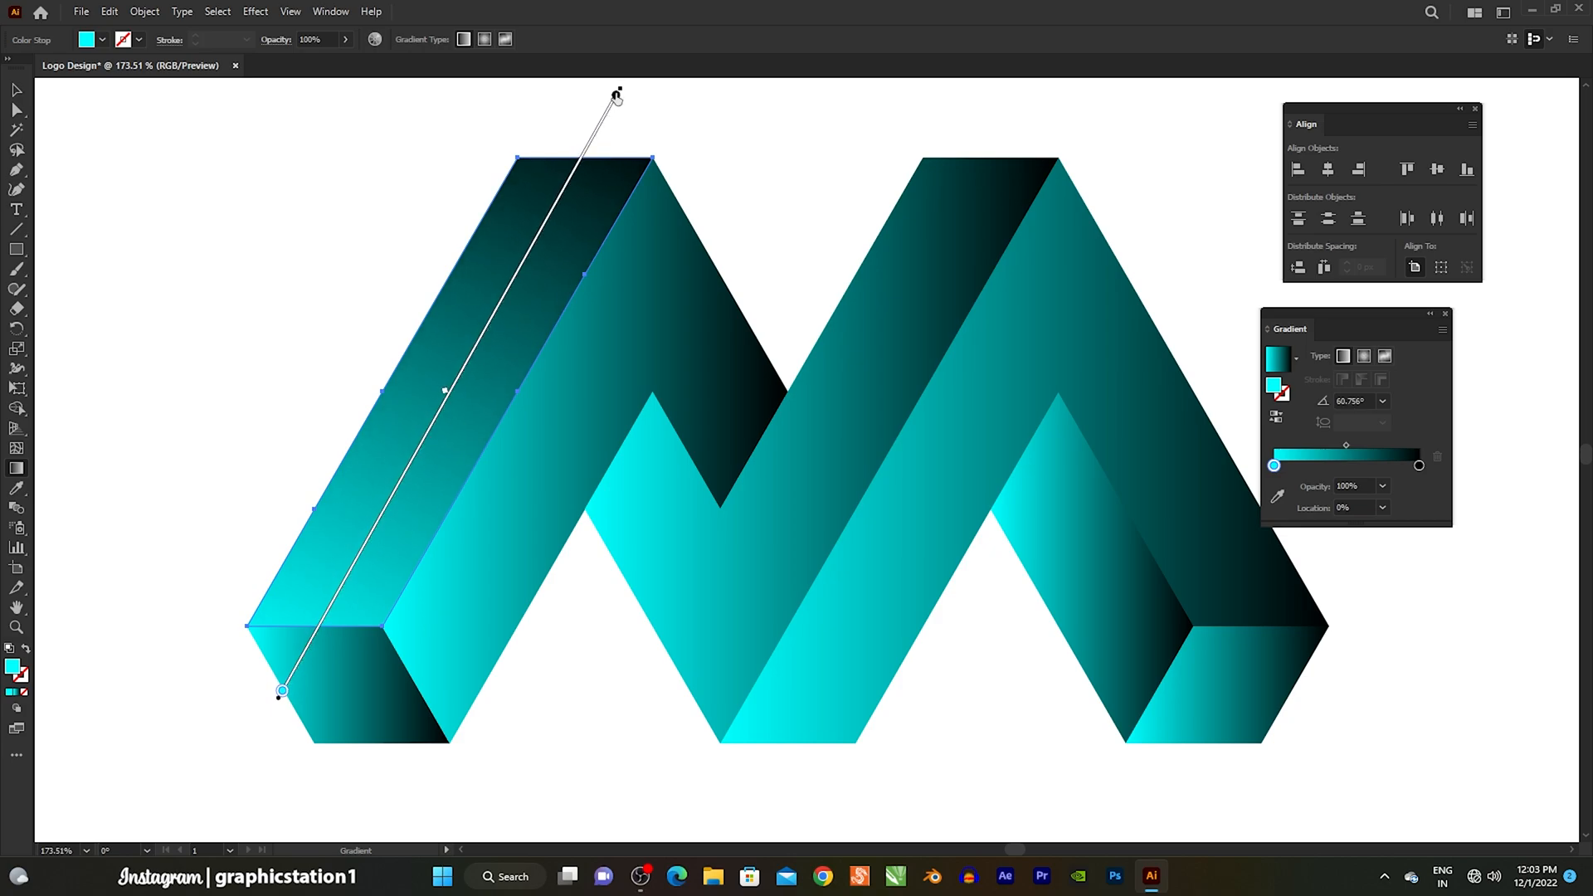
pyautogui.press('v')
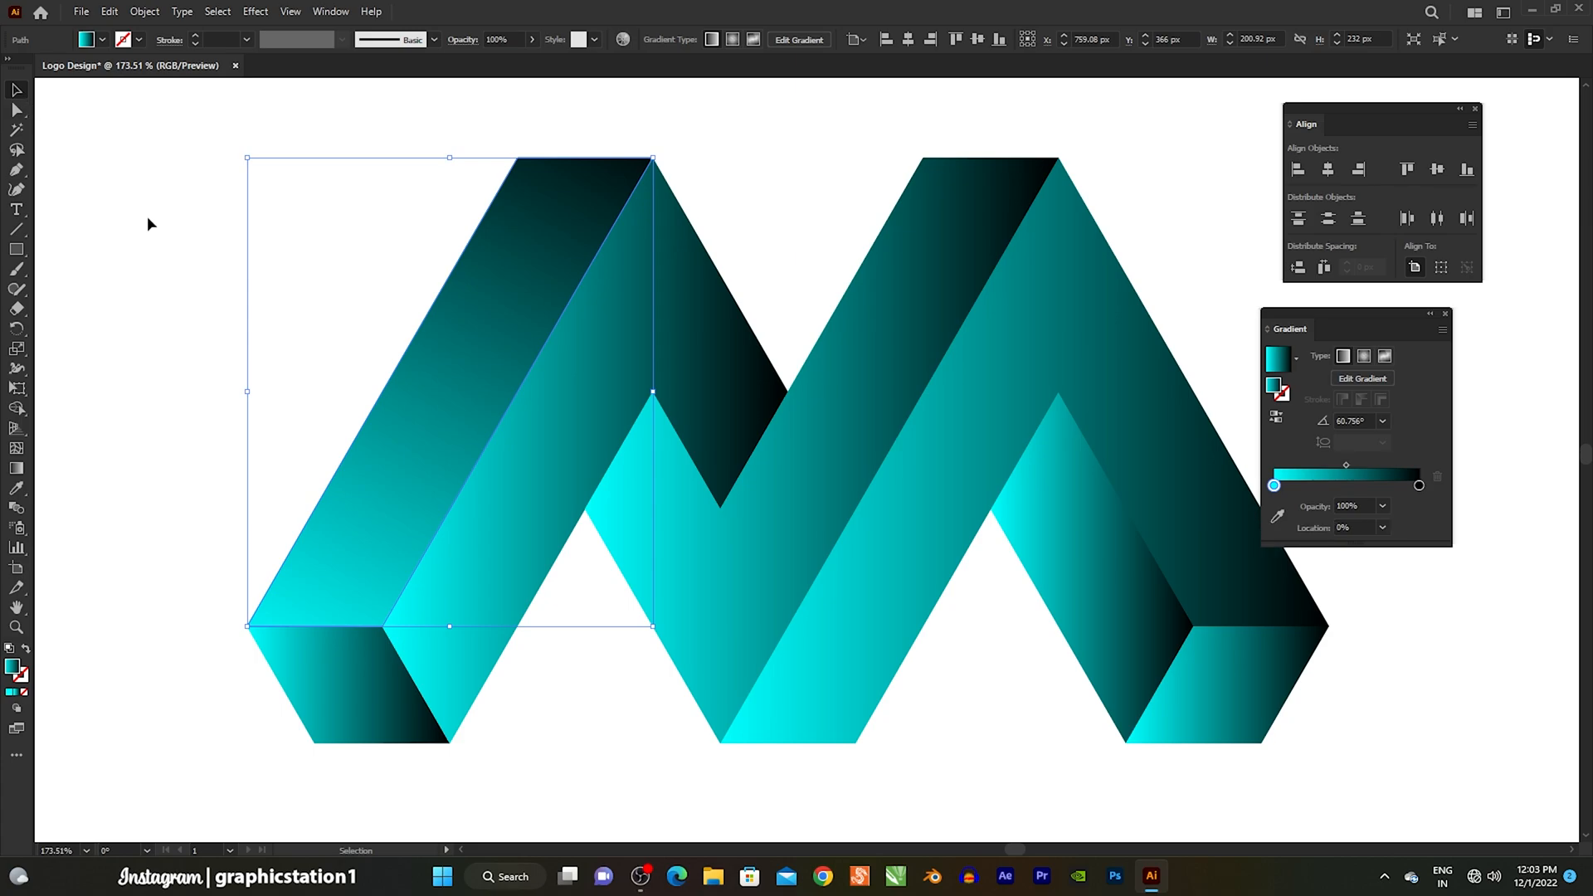
# Redraw the first peak's front-face gradient diagonally from cyan to black, and change its cyan stop to the teal swatch.
pyautogui.click(147, 216)
pyautogui.click(541, 446)
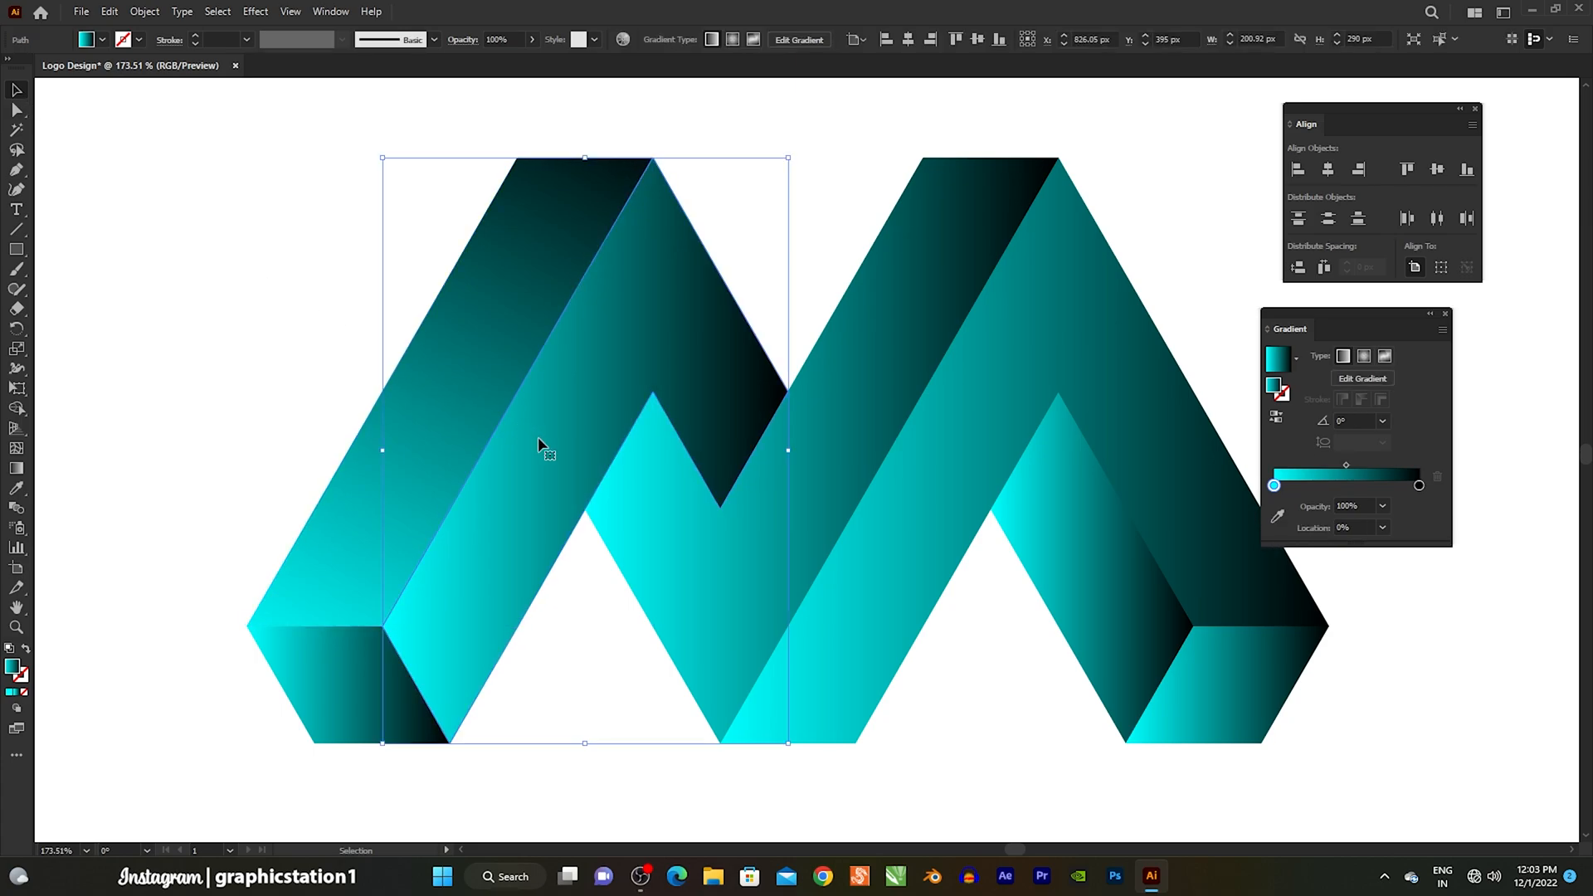
pyautogui.click(20, 477)
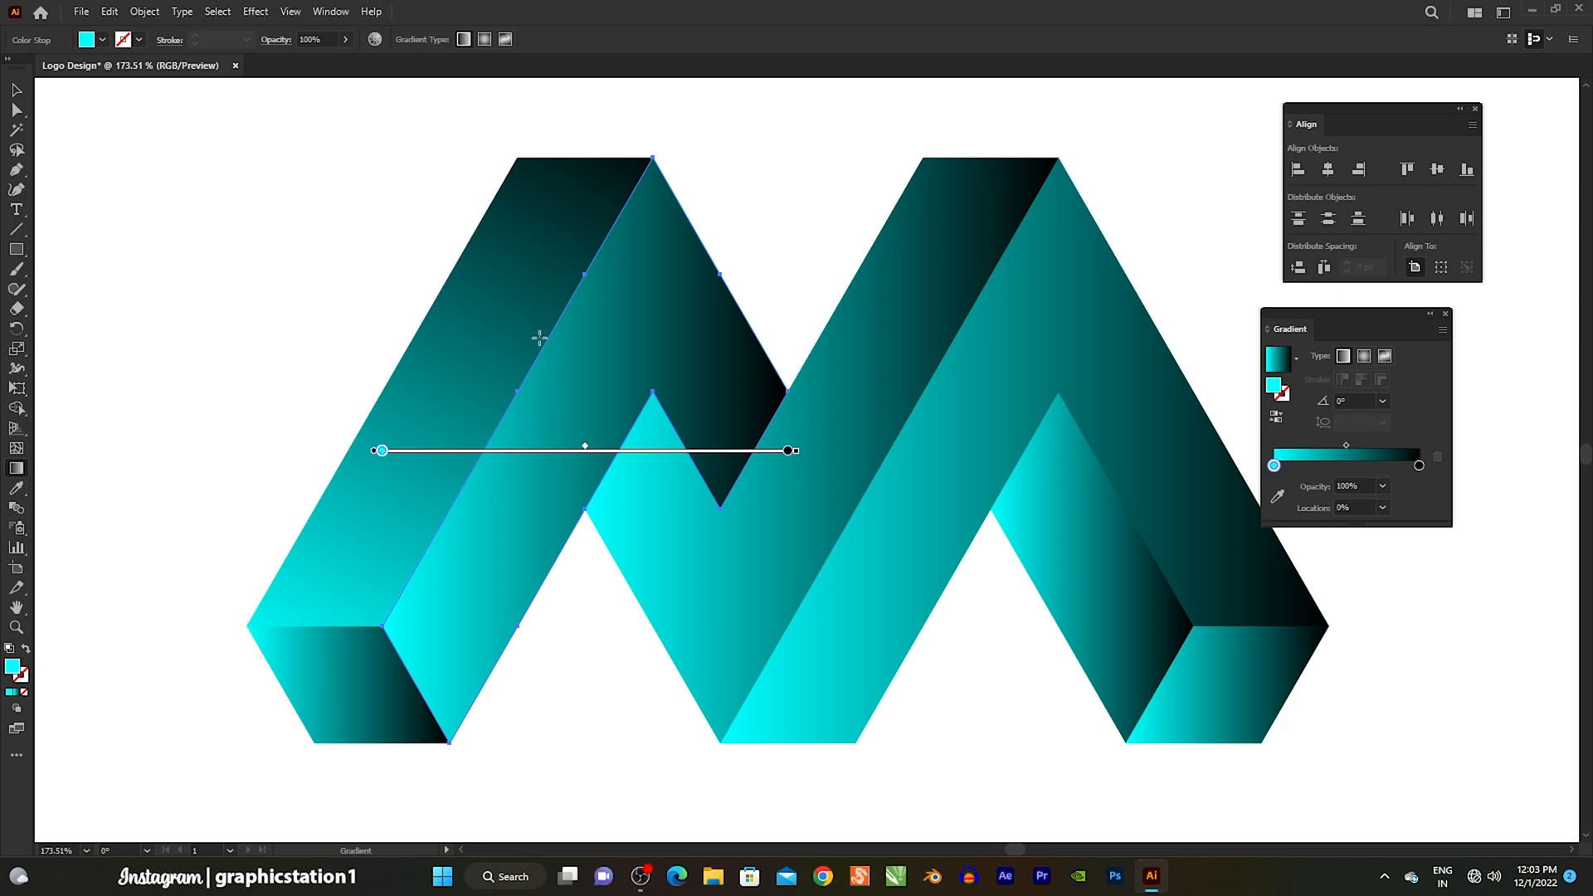
pyautogui.moveTo(534, 322)
pyautogui.mouseDown()
pyautogui.moveTo(782, 487)
pyautogui.moveTo(794, 461)
pyautogui.mouseUp()
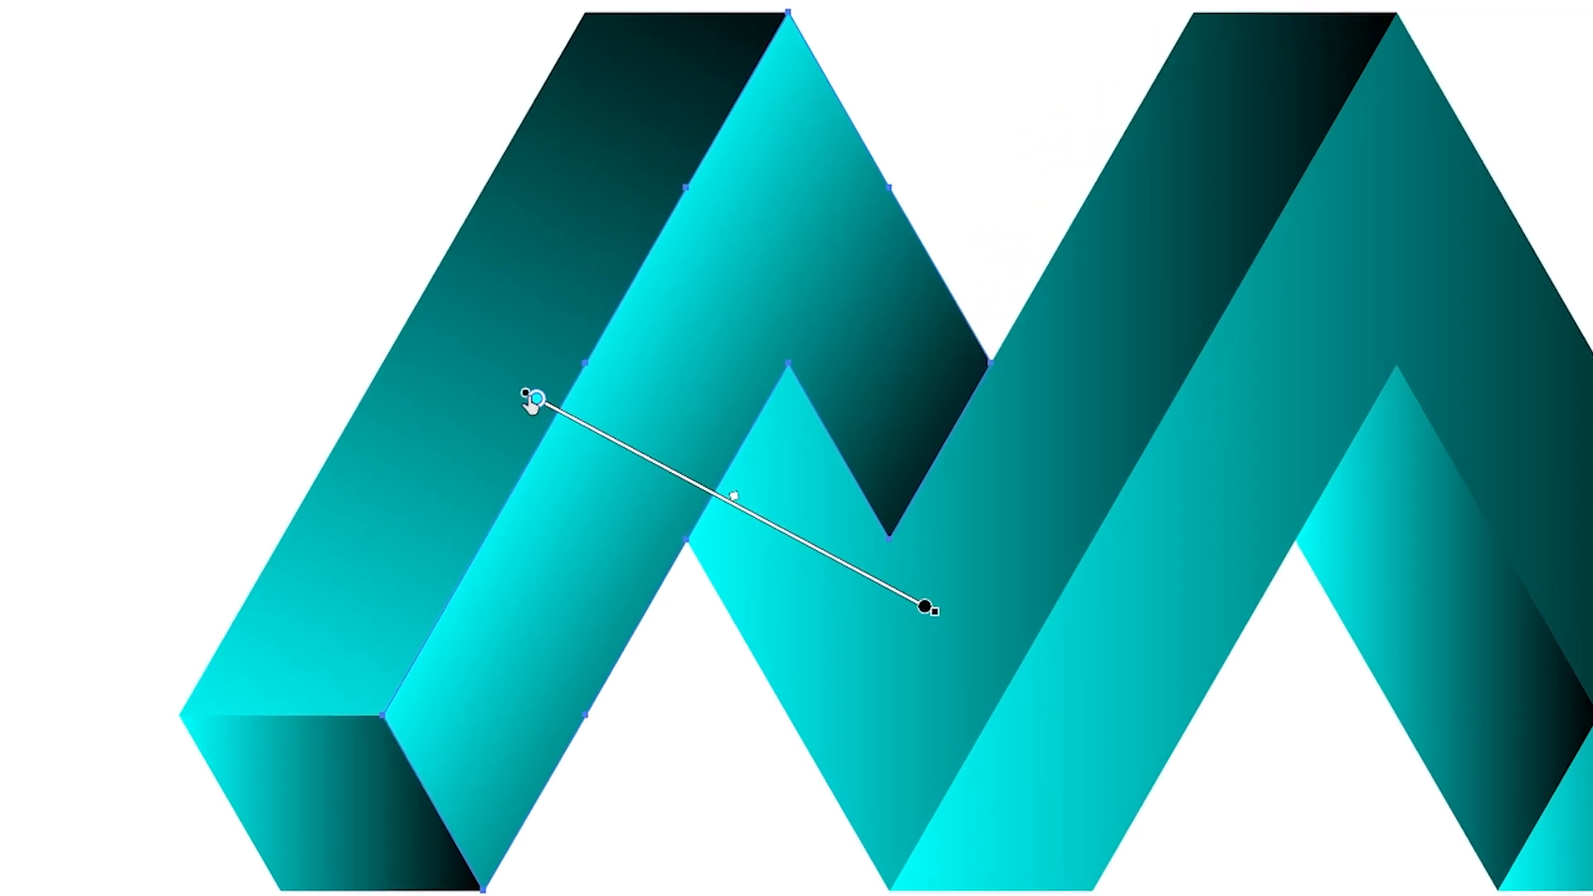
pyautogui.doubleClick(536, 400)
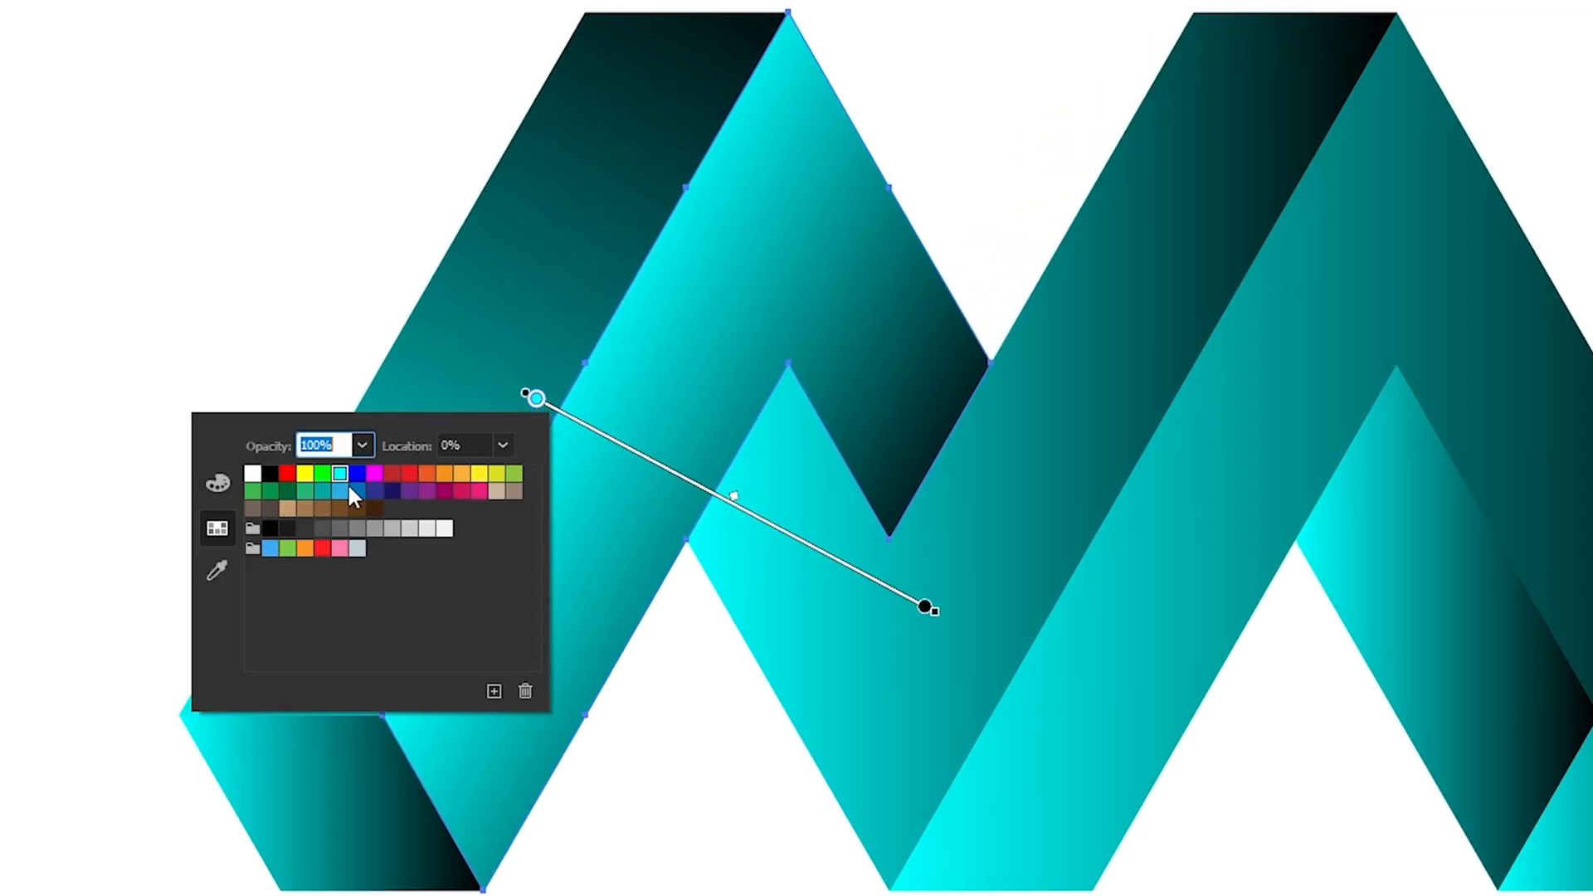
pyautogui.click(328, 495)
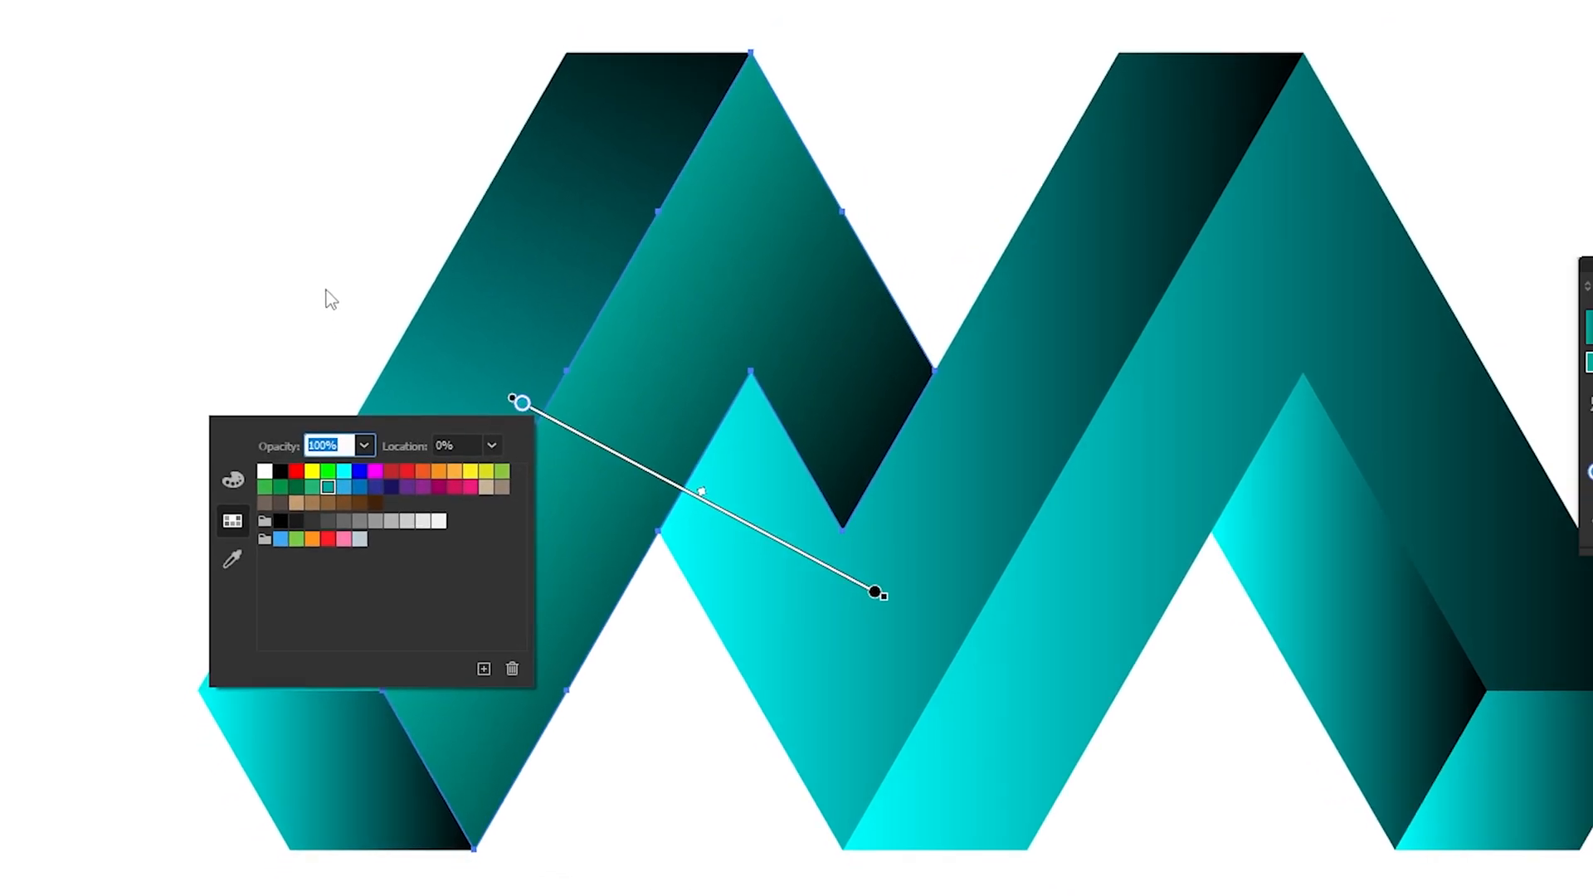
pyautogui.press('Escape')
# Redraw that front face's teal-to-black gradient at about -33°, set the teal stop to about 4.5%, shift the midpoint toward black, and deselect.
pyautogui.moveTo(492, 265)
pyautogui.mouseDown()
pyautogui.moveTo(497, 448)
pyautogui.moveTo(811, 448)
pyautogui.moveTo(792, 512)
pyautogui.moveTo(828, 485)
pyautogui.mouseUp()
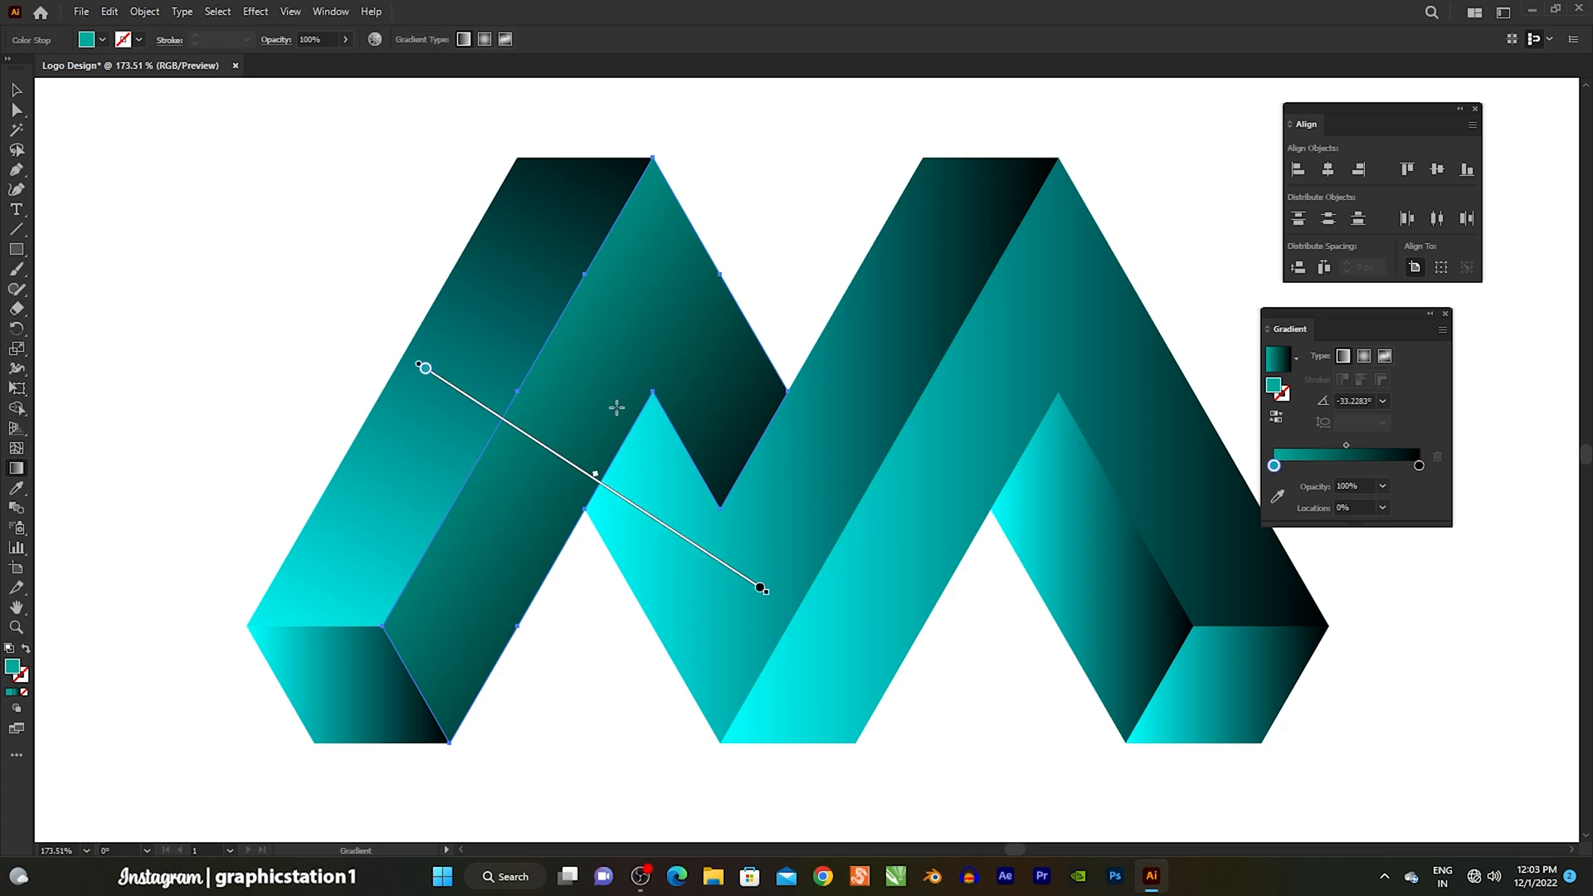
pyautogui.moveTo(426, 371); pyautogui.dragTo(441, 378)
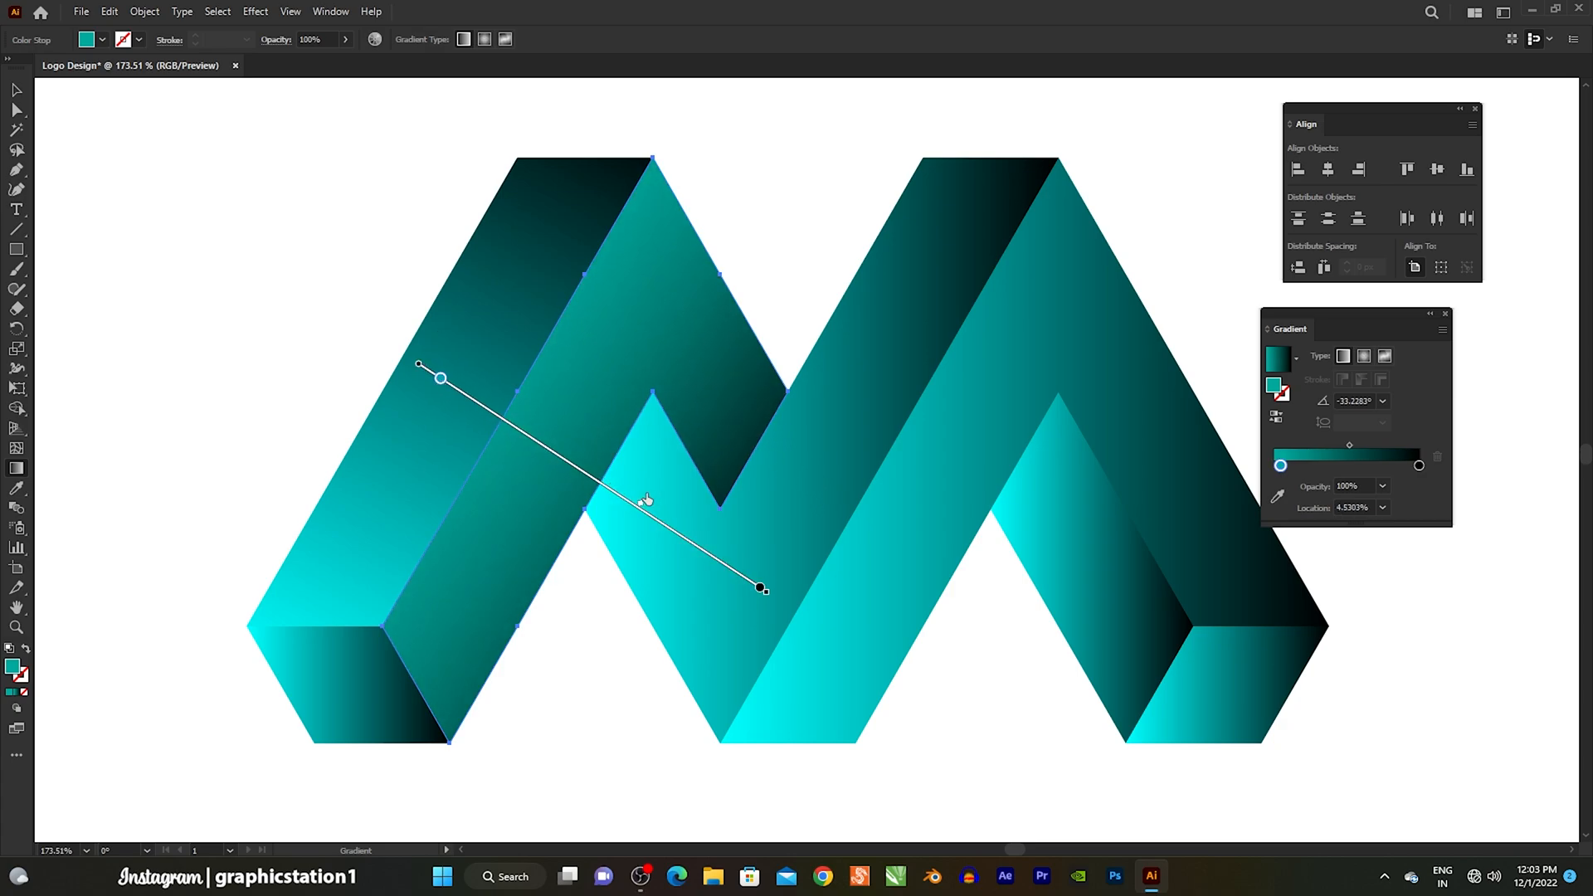
pyautogui.moveTo(656, 500); pyautogui.dragTo(658, 499)
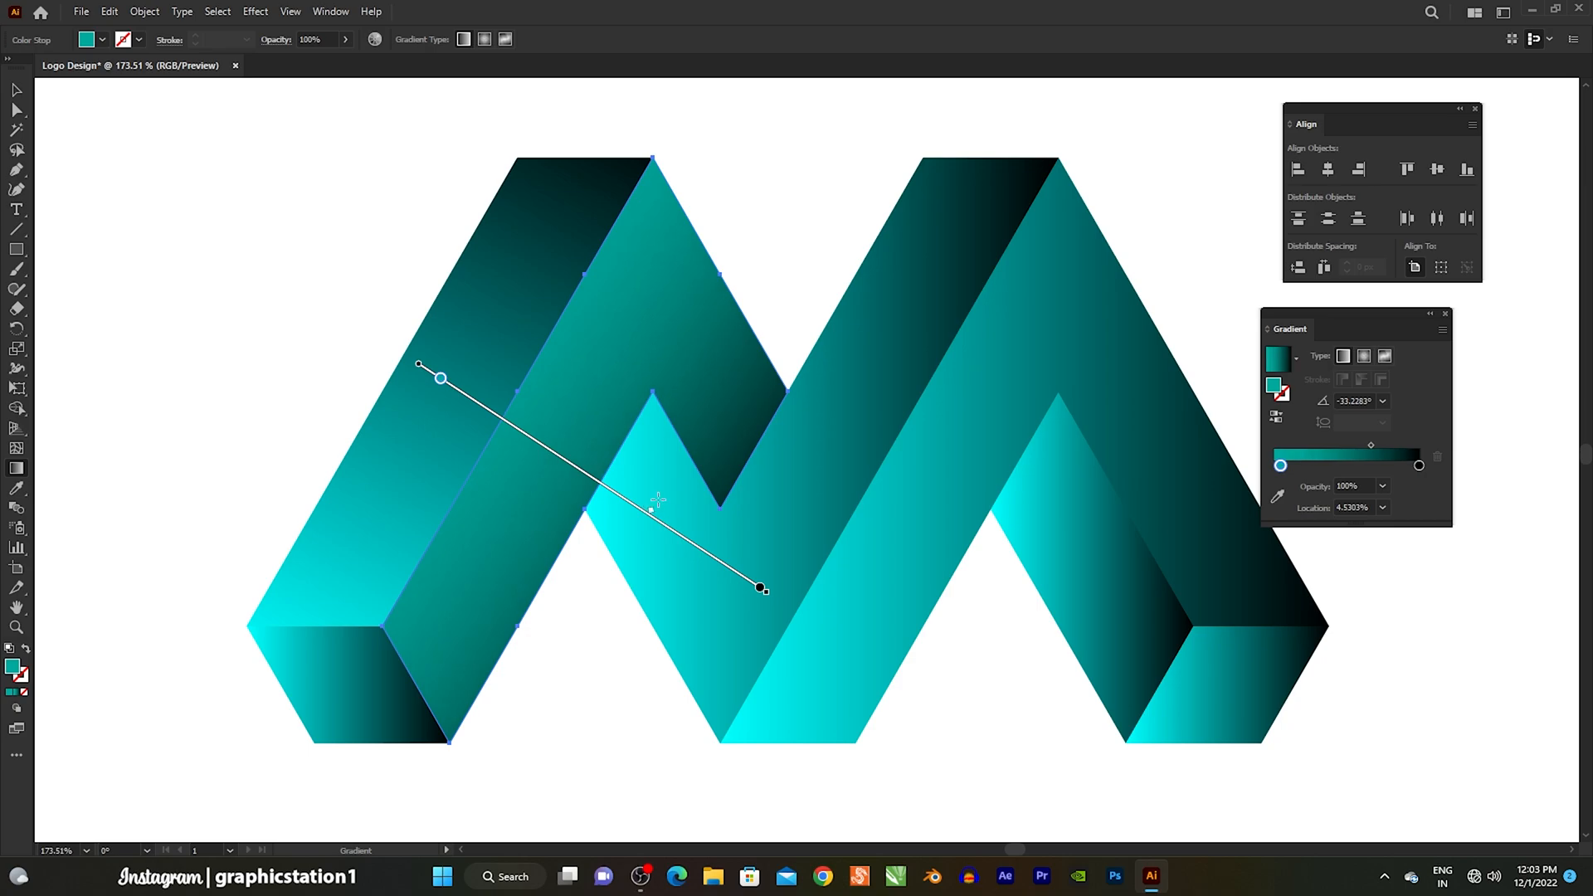
pyautogui.click(16, 91)
pyautogui.click(131, 240)
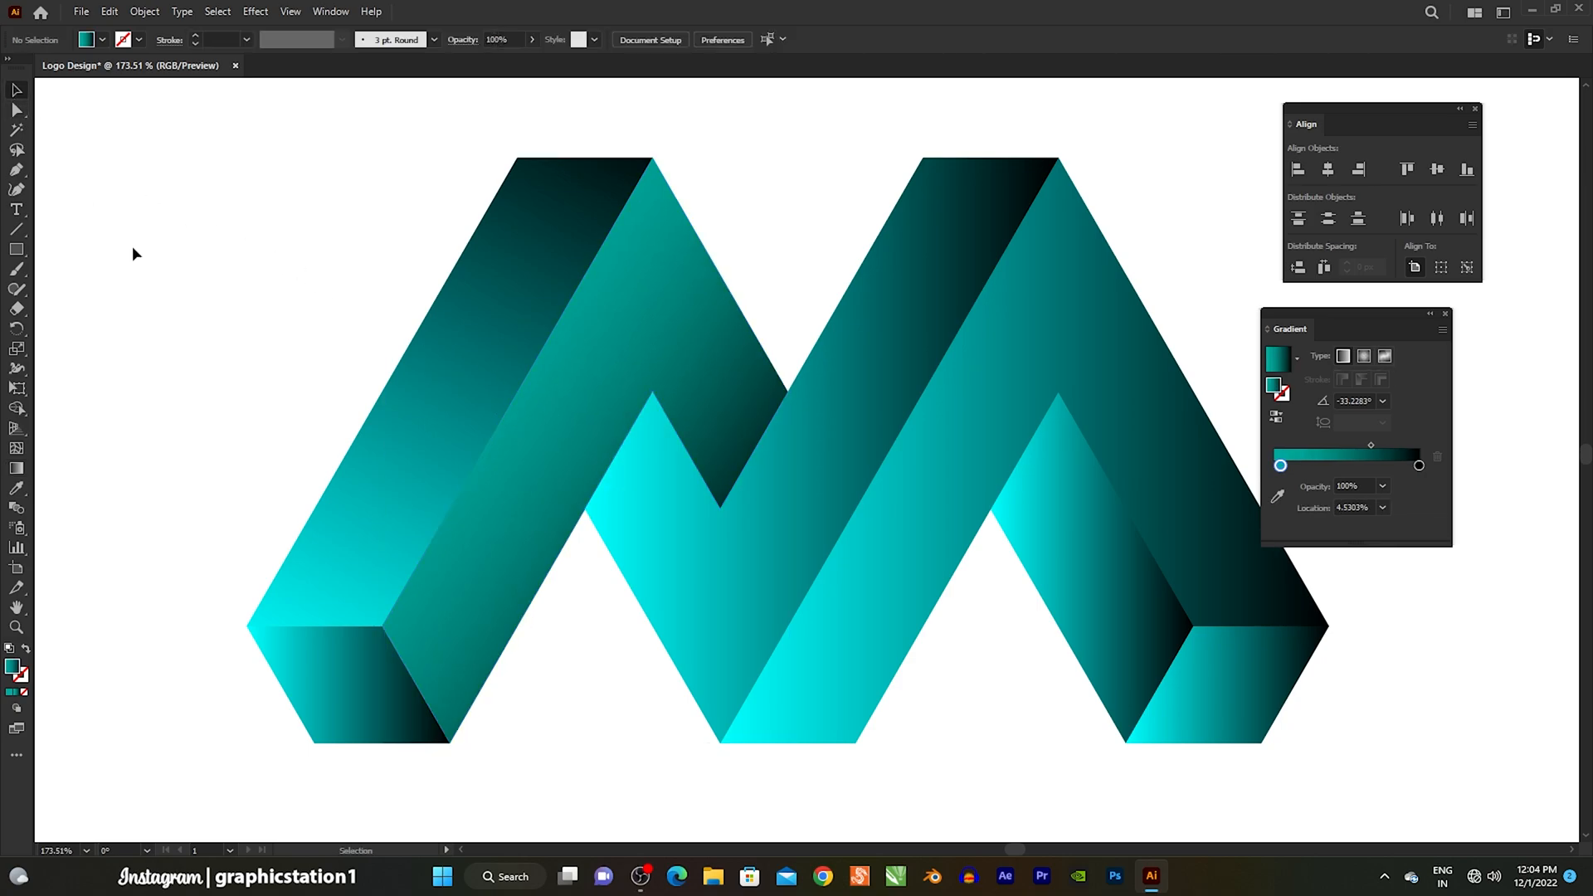
# Redraw the gradient of the first bar's small end face at about -31°, from cyan beyond its upper-left corner to black at its lower-right corner.
pyautogui.click(316, 654)
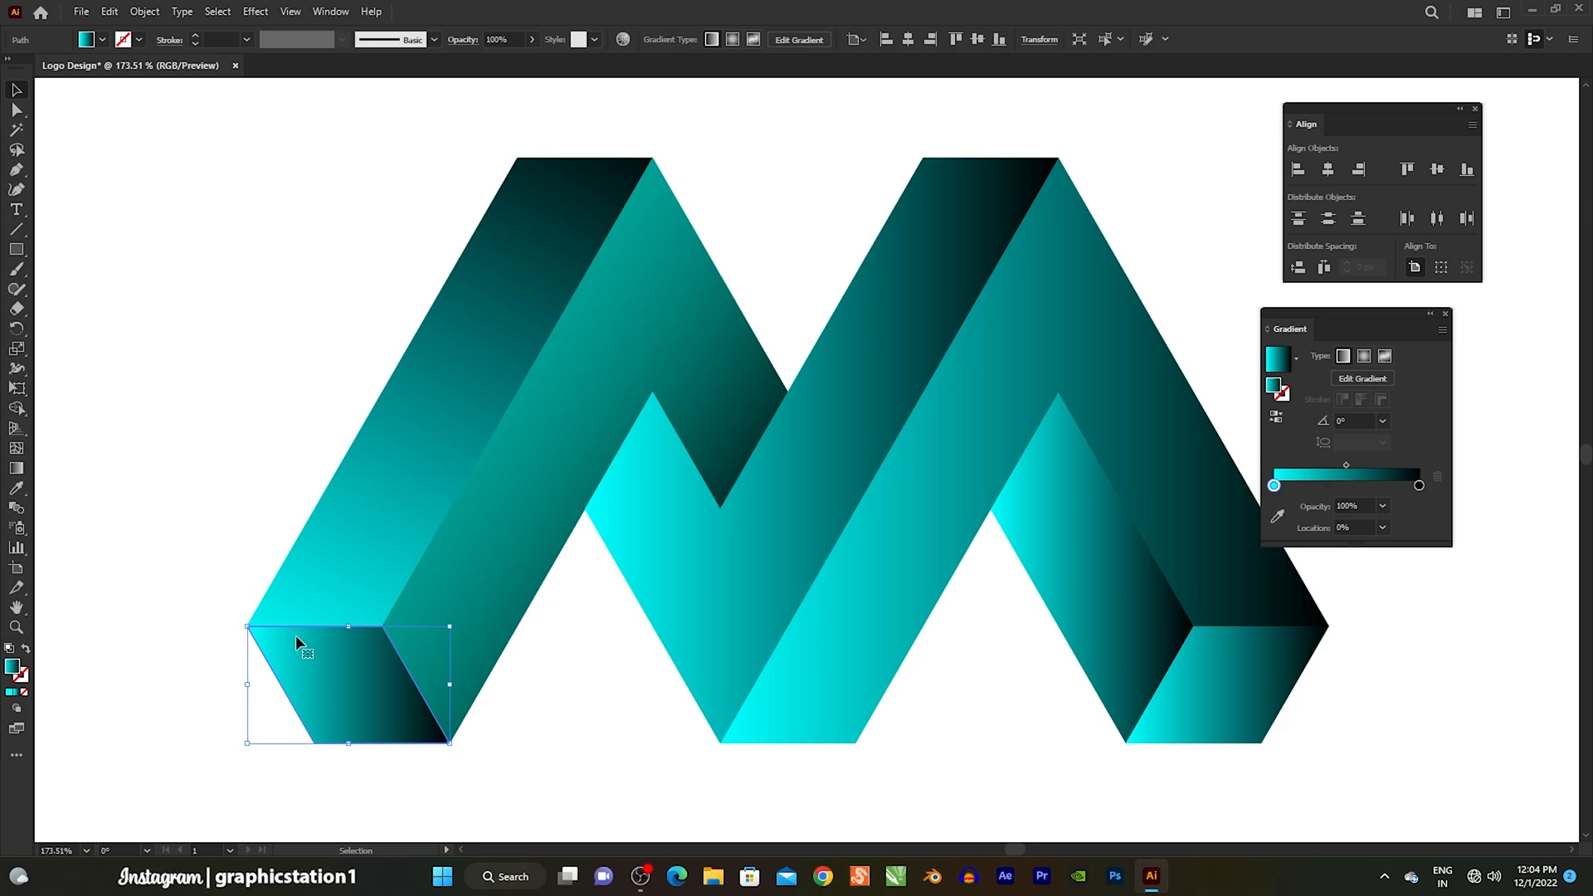
pyautogui.click(22, 470)
pyautogui.moveTo(114, 575)
pyautogui.mouseDown()
pyautogui.moveTo(302, 694)
pyautogui.moveTo(454, 757)
pyautogui.moveTo(451, 774)
pyautogui.mouseUp()
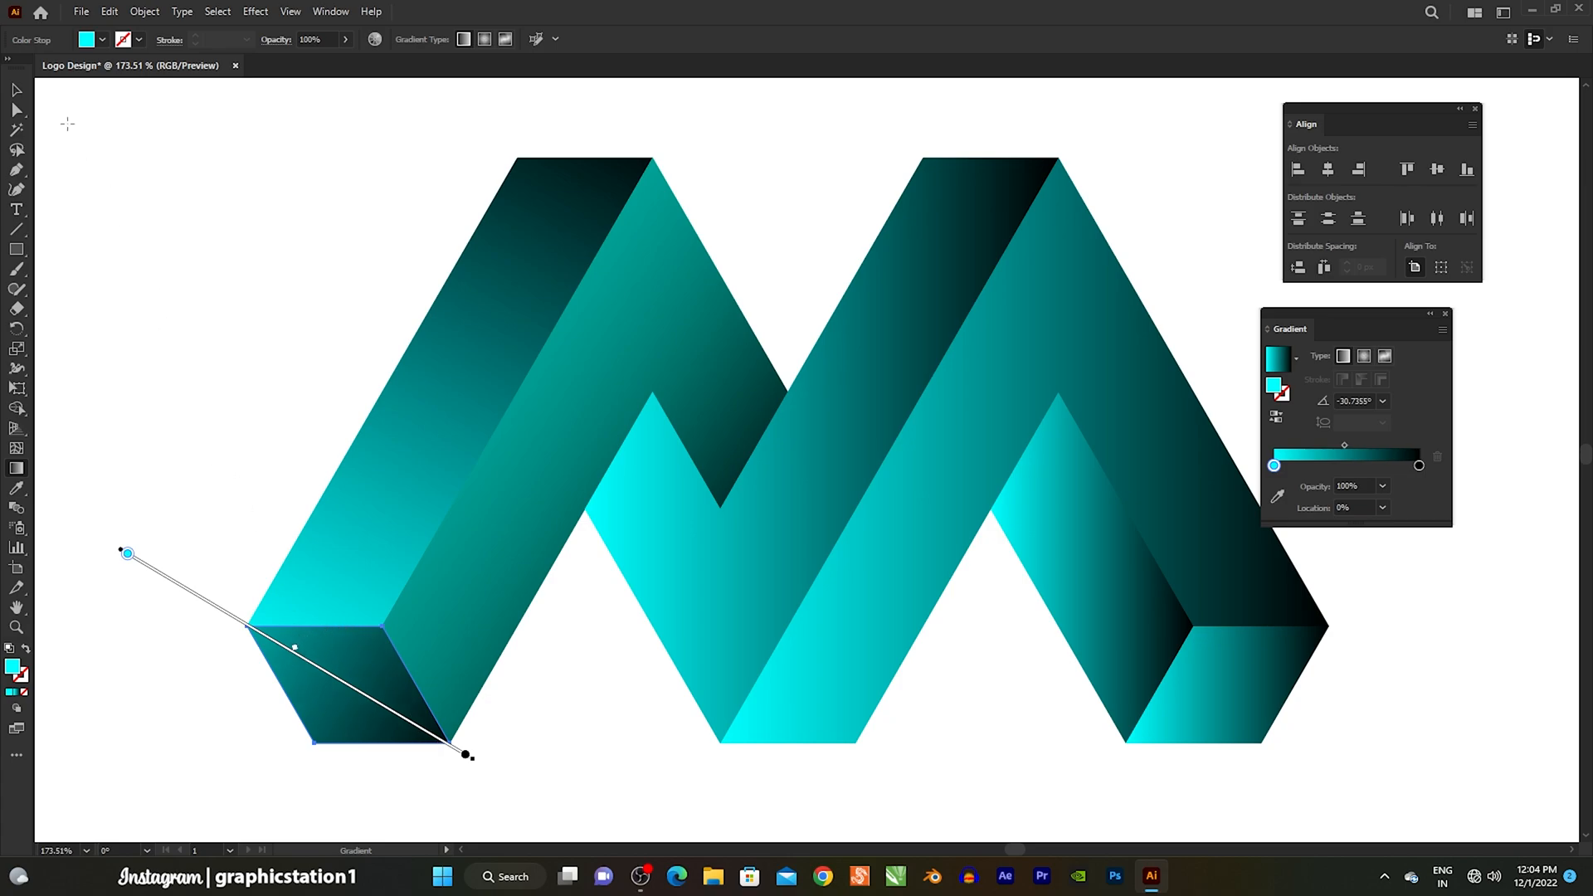
pyautogui.click(20, 91)
pyautogui.click(197, 294)
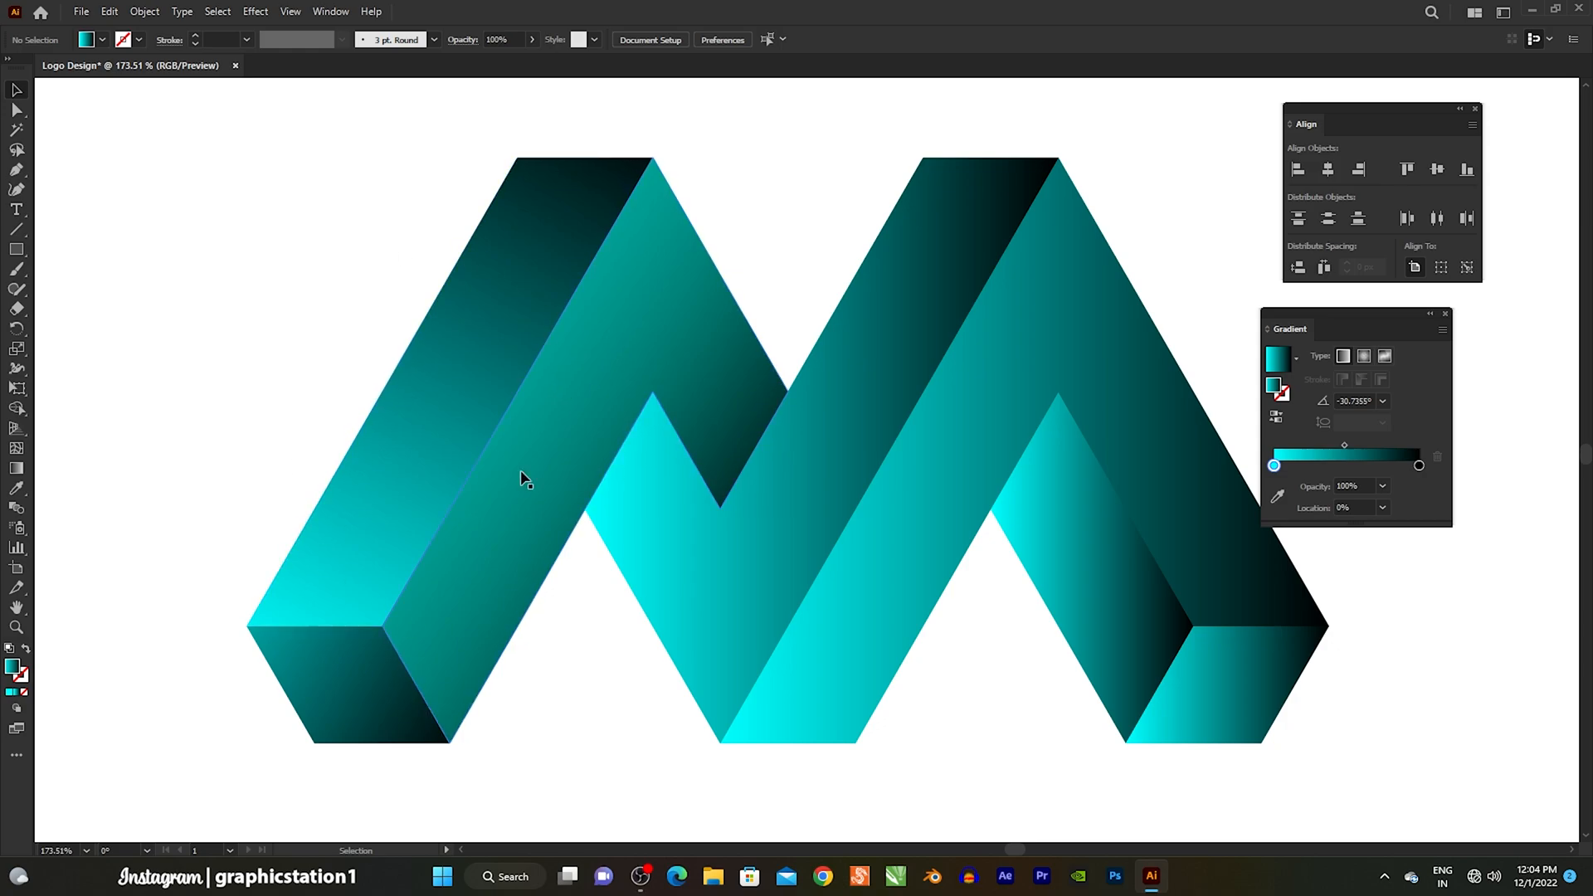
# Redraw the middle V-shaped piece's gradient at about -161°, from cyan at its upper end to black, with the cyan stop at about 6.2%.
pyautogui.click(677, 564)
pyautogui.click(22, 469)
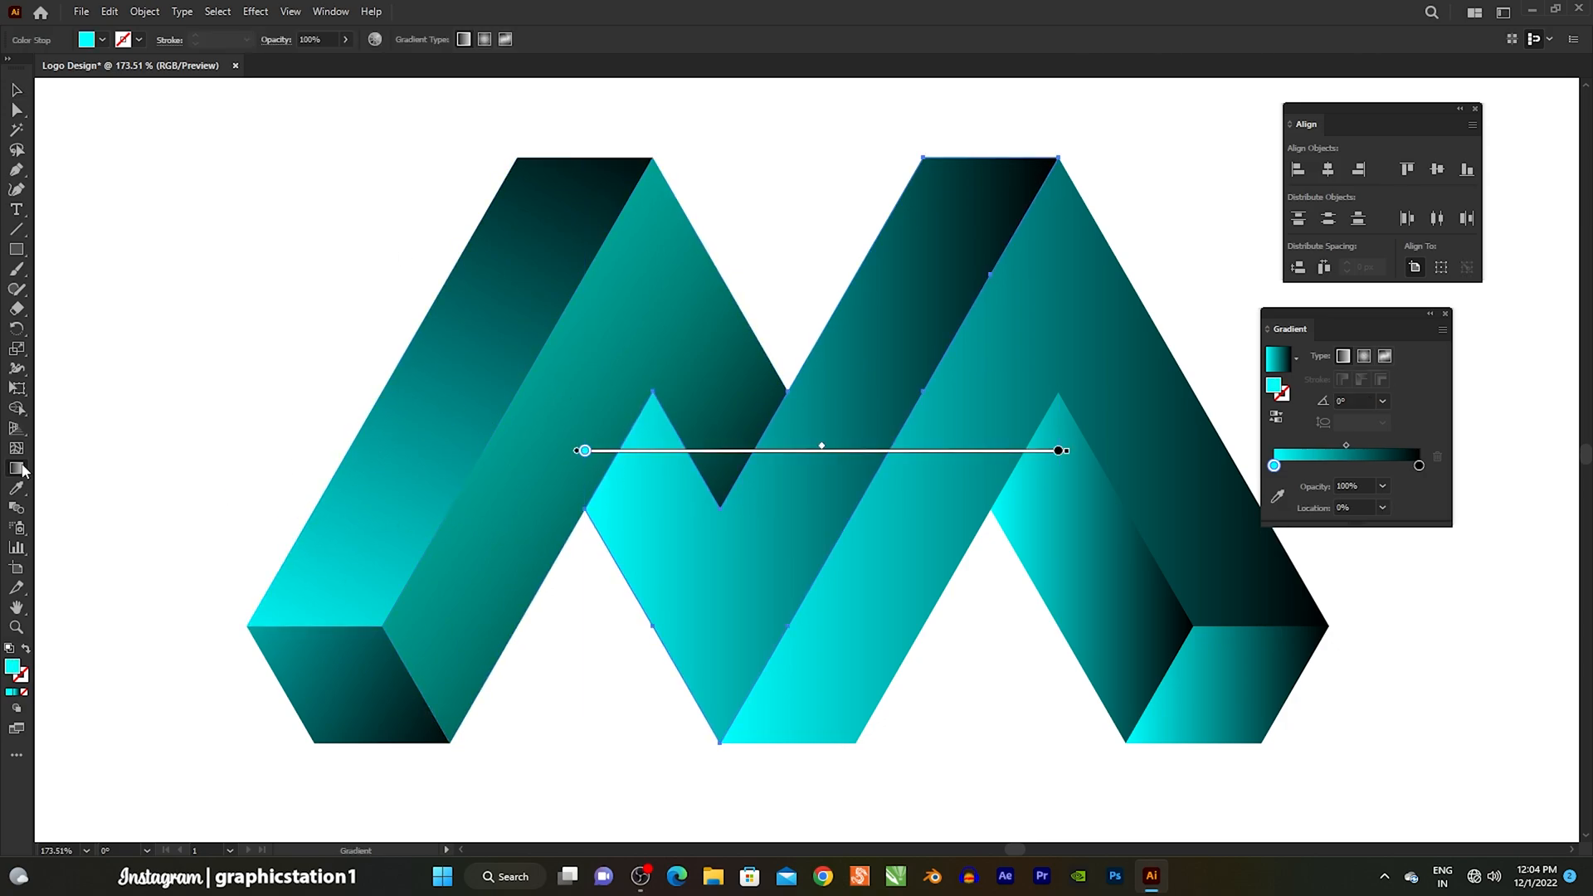
pyautogui.moveTo(1058, 284)
pyautogui.mouseDown()
pyautogui.moveTo(985, 335)
pyautogui.moveTo(633, 441)
pyautogui.moveTo(561, 406)
pyautogui.moveTo(540, 366)
pyautogui.moveTo(491, 459)
pyautogui.moveTo(450, 483)
pyautogui.moveTo(487, 526)
pyautogui.moveTo(472, 545)
pyautogui.moveTo(491, 473)
pyautogui.moveTo(477, 489)
pyautogui.mouseUp()
pyautogui.moveTo(1089, 360); pyautogui.dragTo(1054, 380)
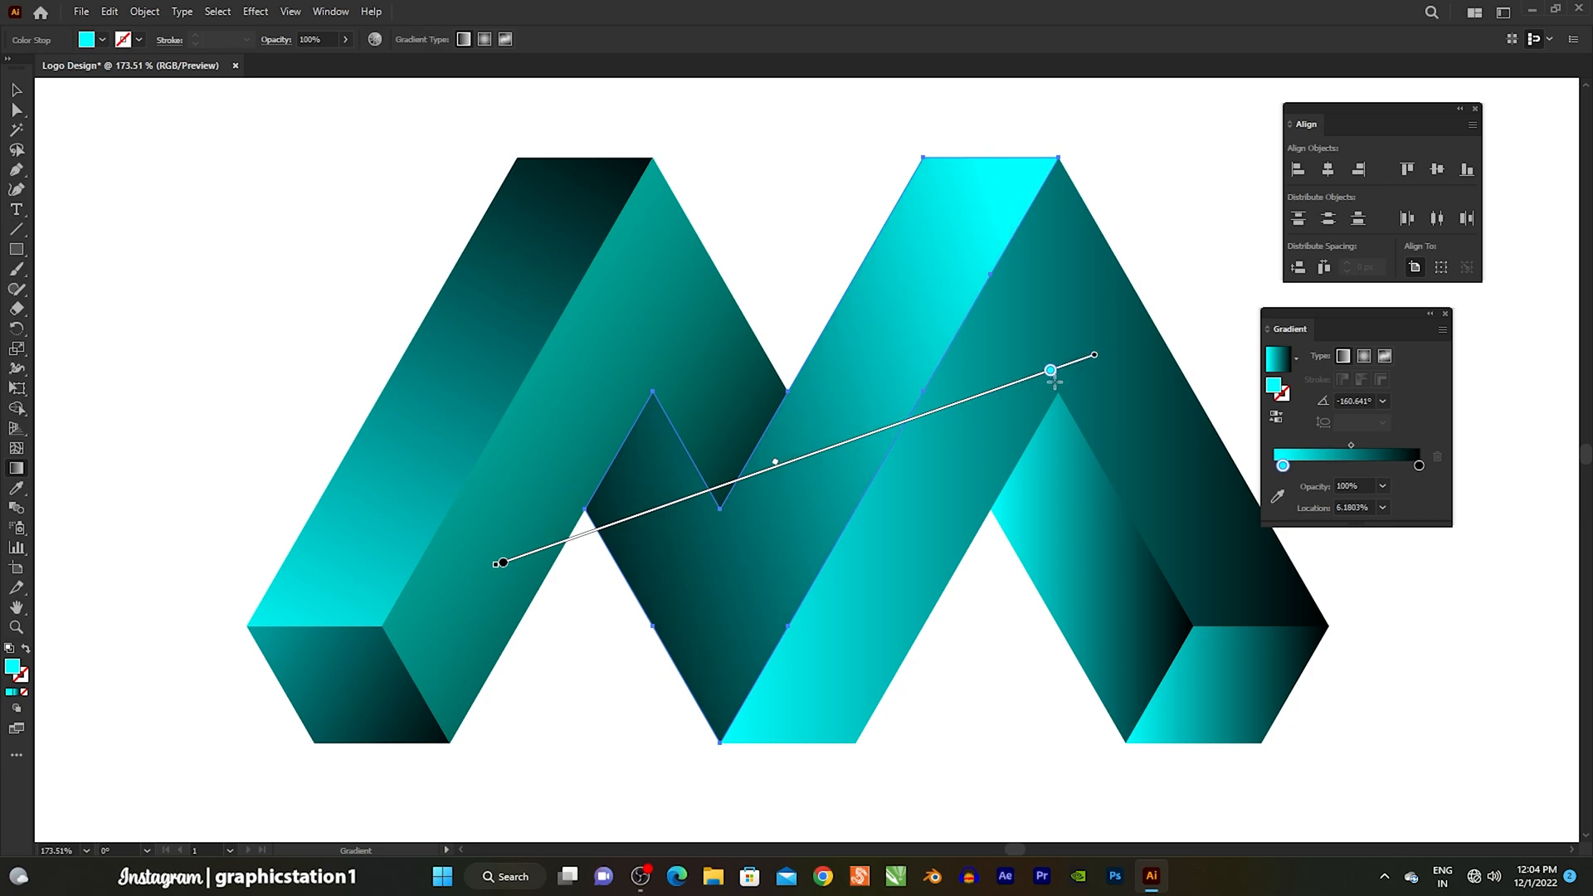
pyautogui.click(18, 91)
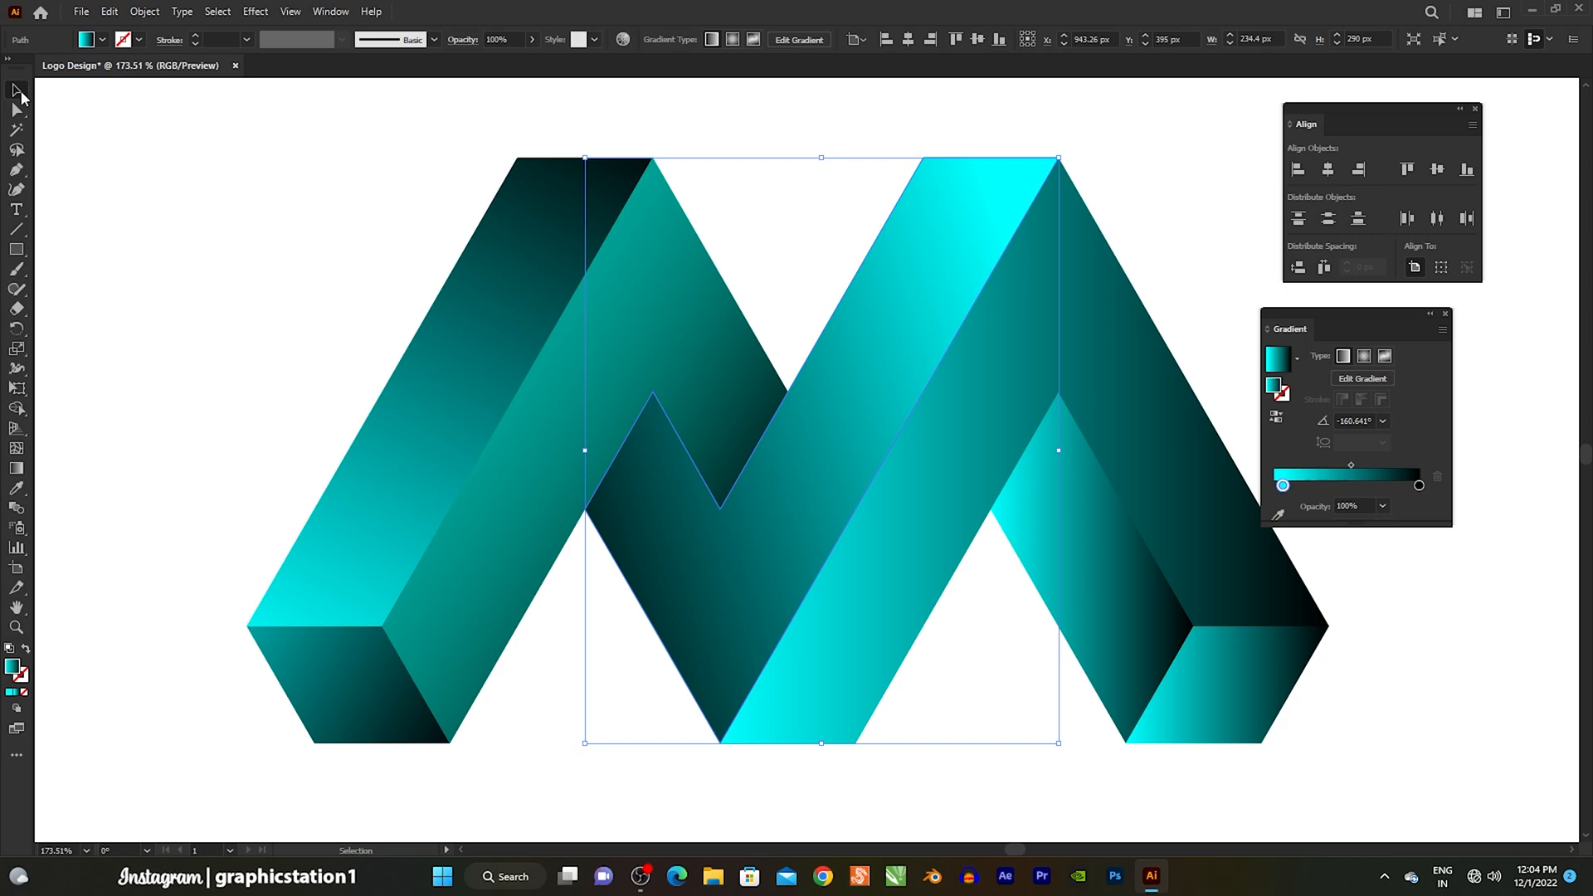
pyautogui.click(167, 245)
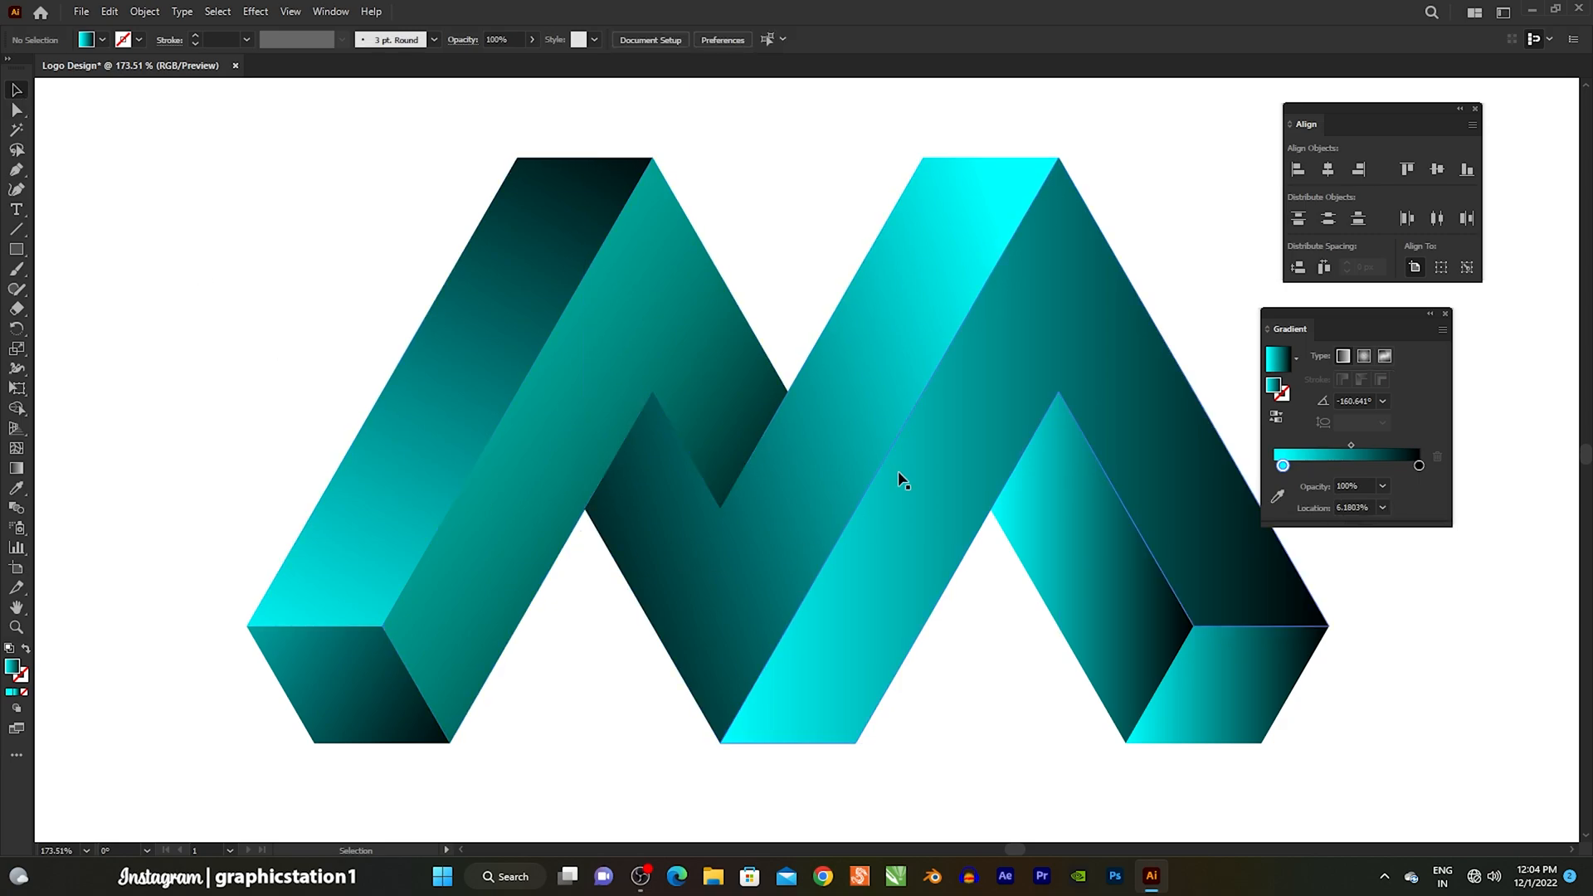
# Redraw the second peak's front-face gradient at about 145°, from cyan at the lower right to black at the upper left.
pyautogui.click(945, 502)
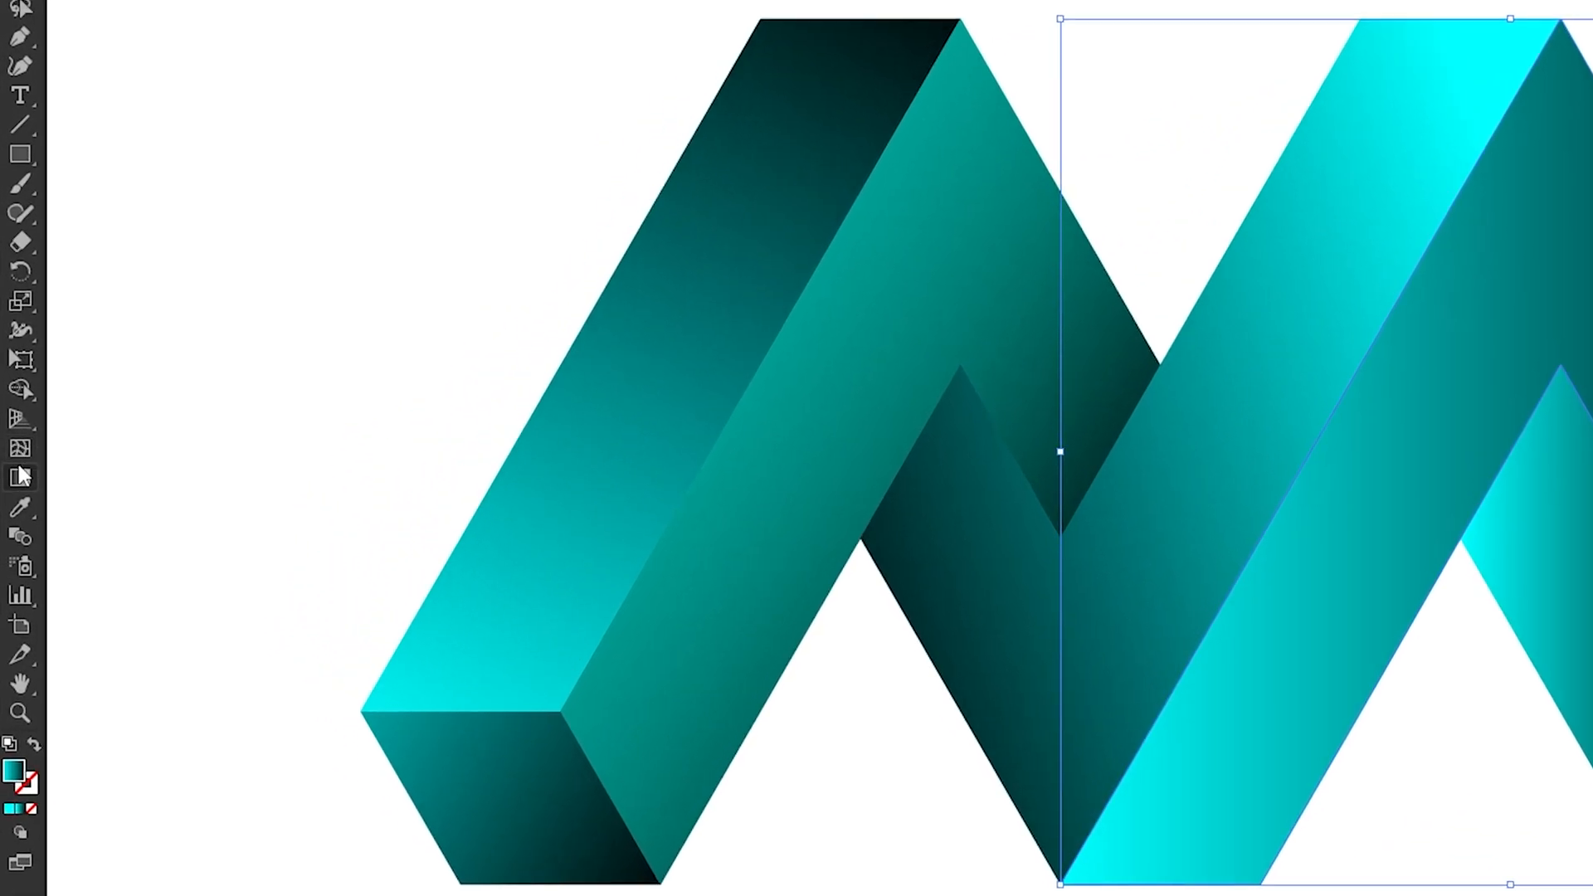
pyautogui.click(16, 468)
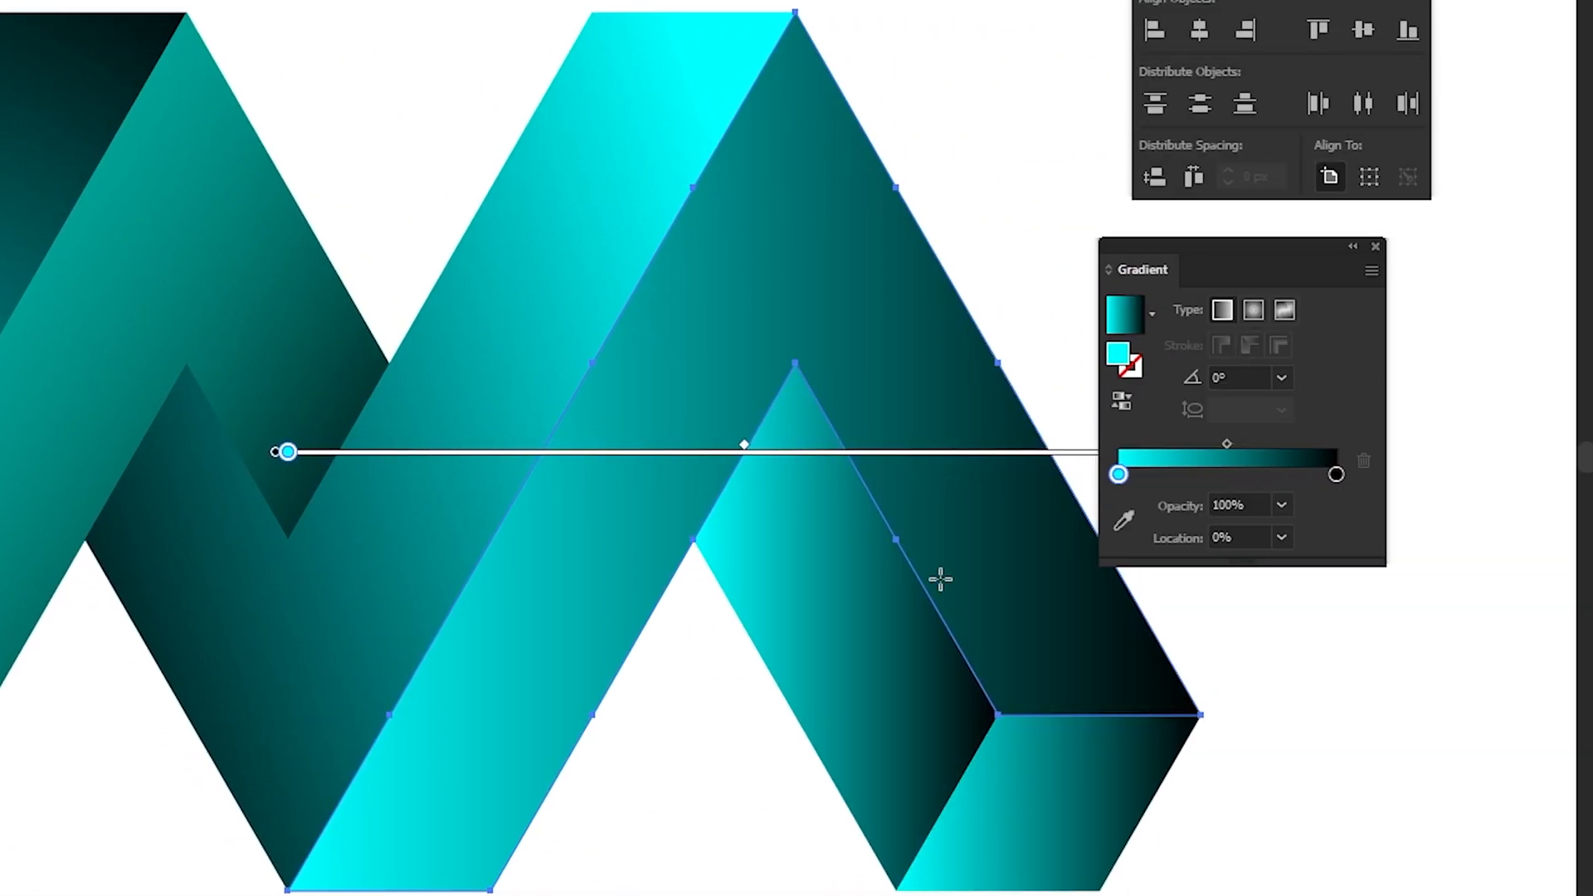
pyautogui.moveTo(1006, 774); pyautogui.dragTo(1075, 820)
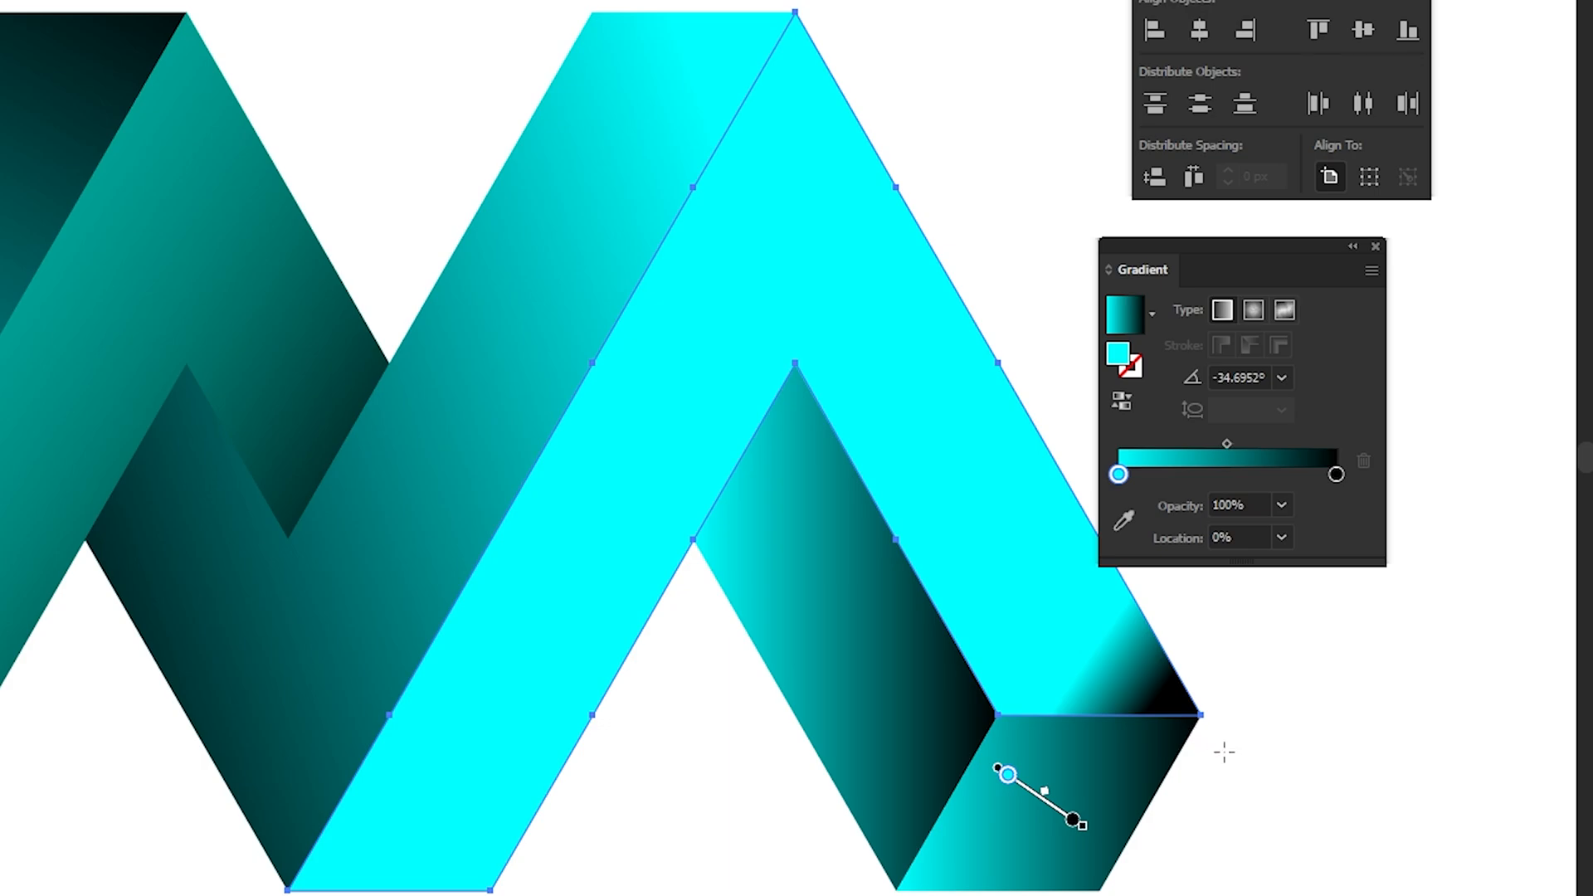
pyautogui.moveTo(1224, 752); pyautogui.dragTo(510, 163)
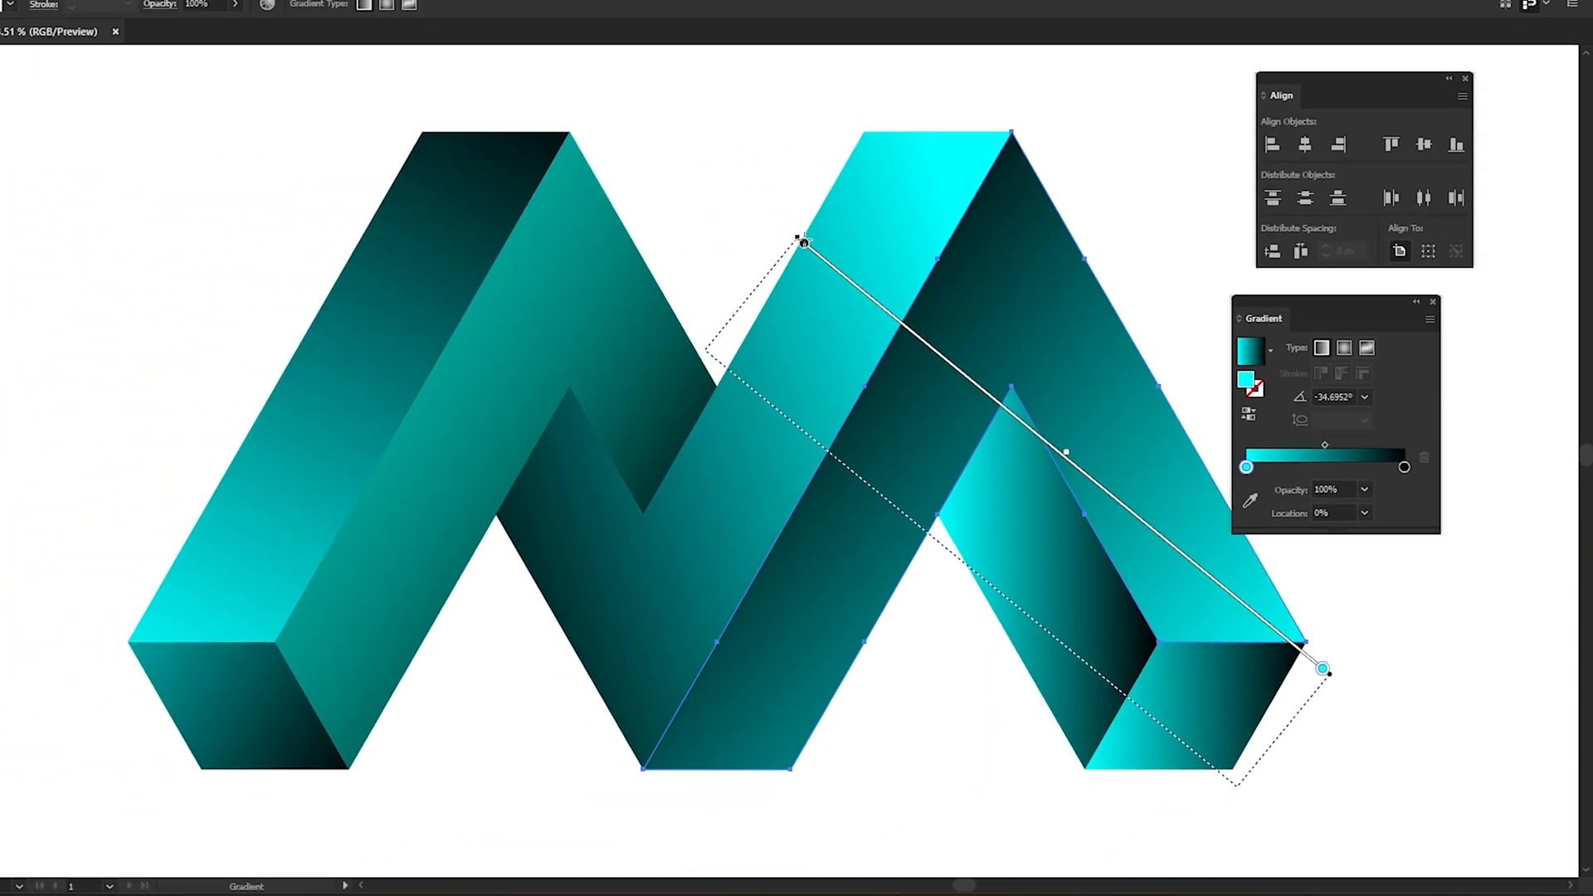
pyautogui.moveTo(804, 241)
pyautogui.mouseDown()
pyautogui.moveTo(824, 173)
pyautogui.moveTo(882, 207)
pyautogui.moveTo(830, 295)
pyautogui.mouseUp()
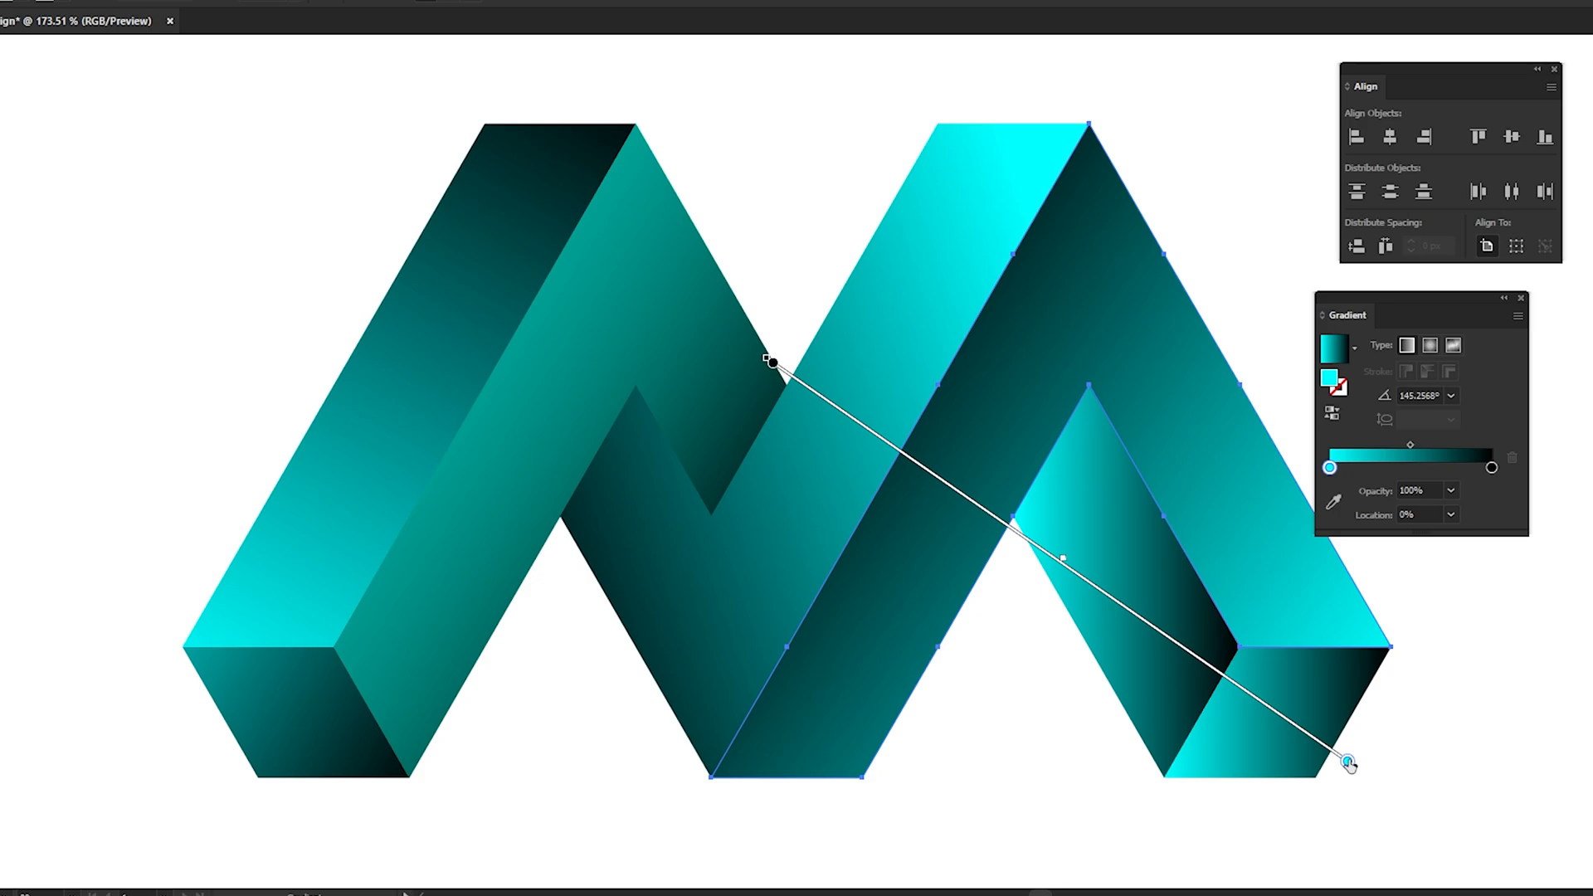
# Change the second peak's cyan stop to teal R=0 G=169 B=157, set its location to about 7.2%, shift the midpoint toward black, and deselect.
pyautogui.doubleClick(1291, 729)
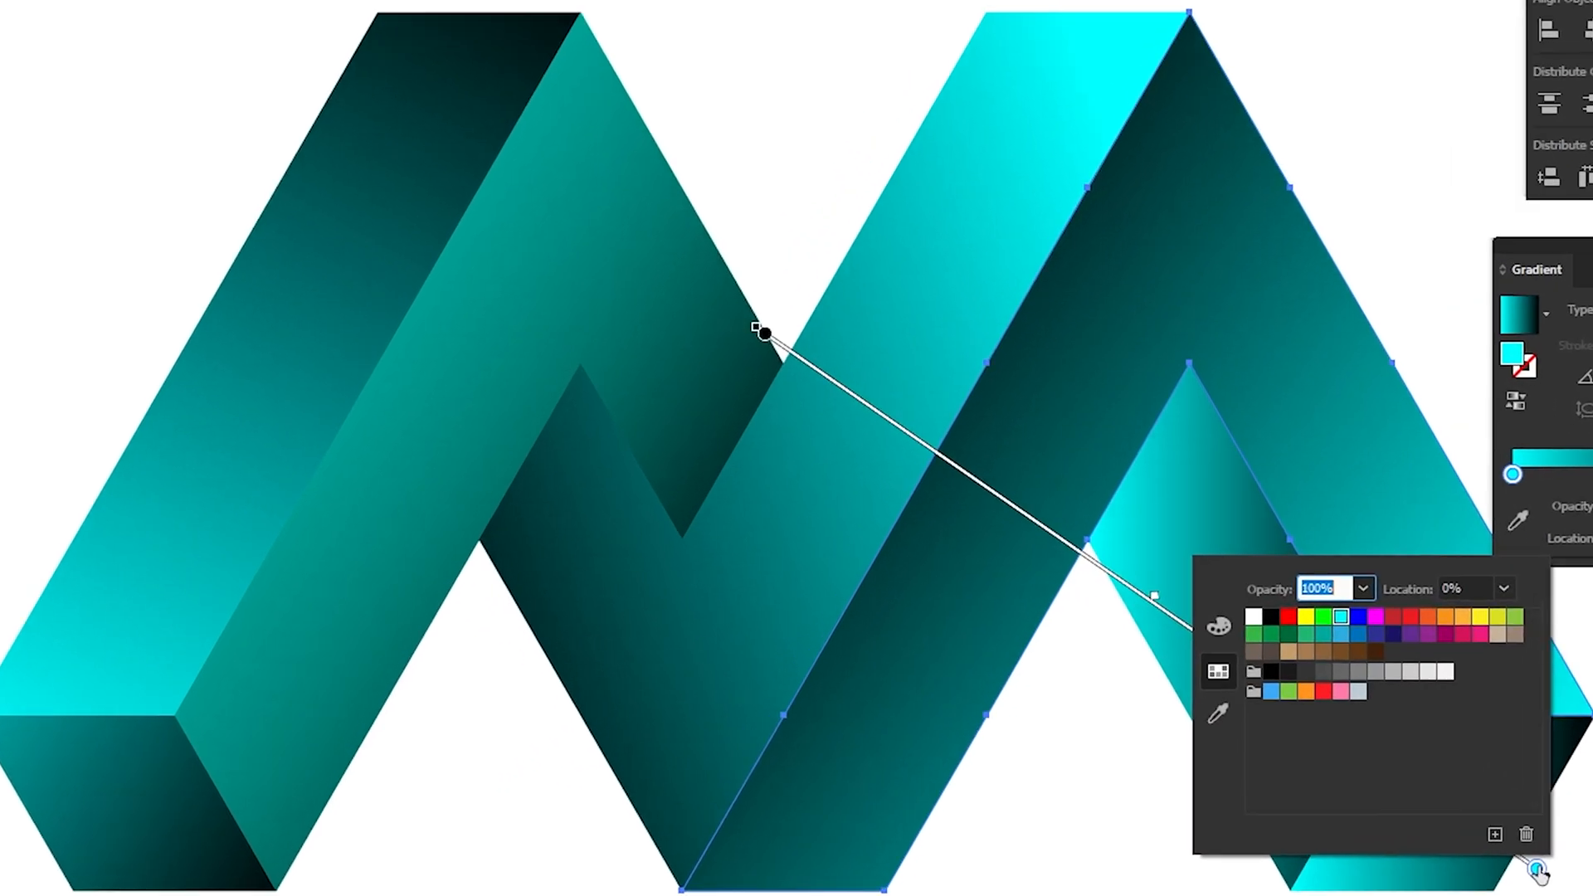
pyautogui.click(1326, 637)
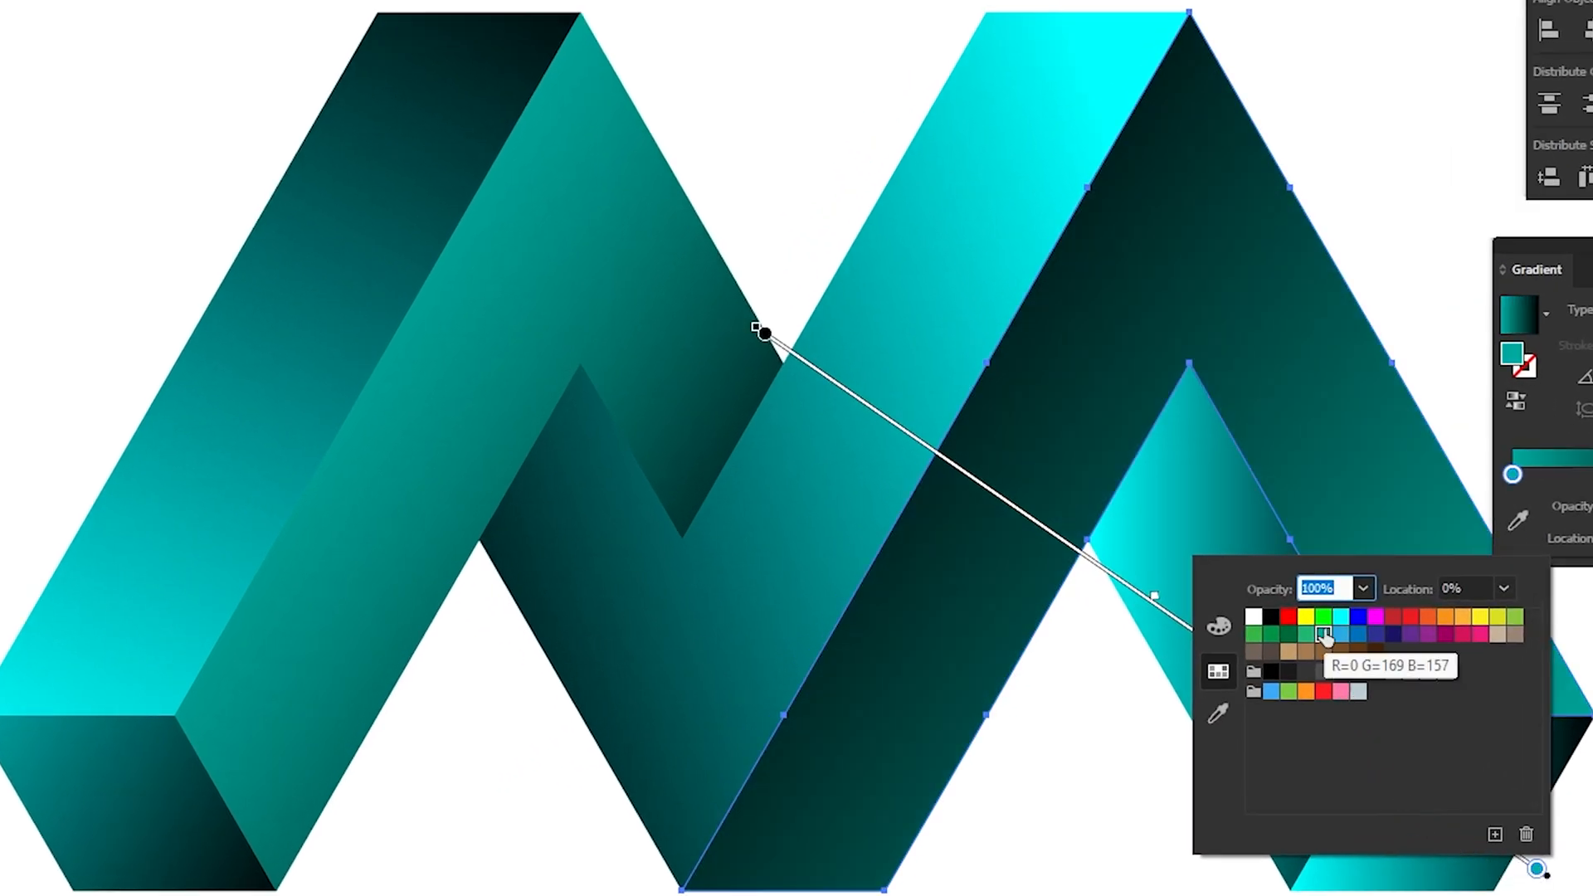
pyautogui.click(1321, 510)
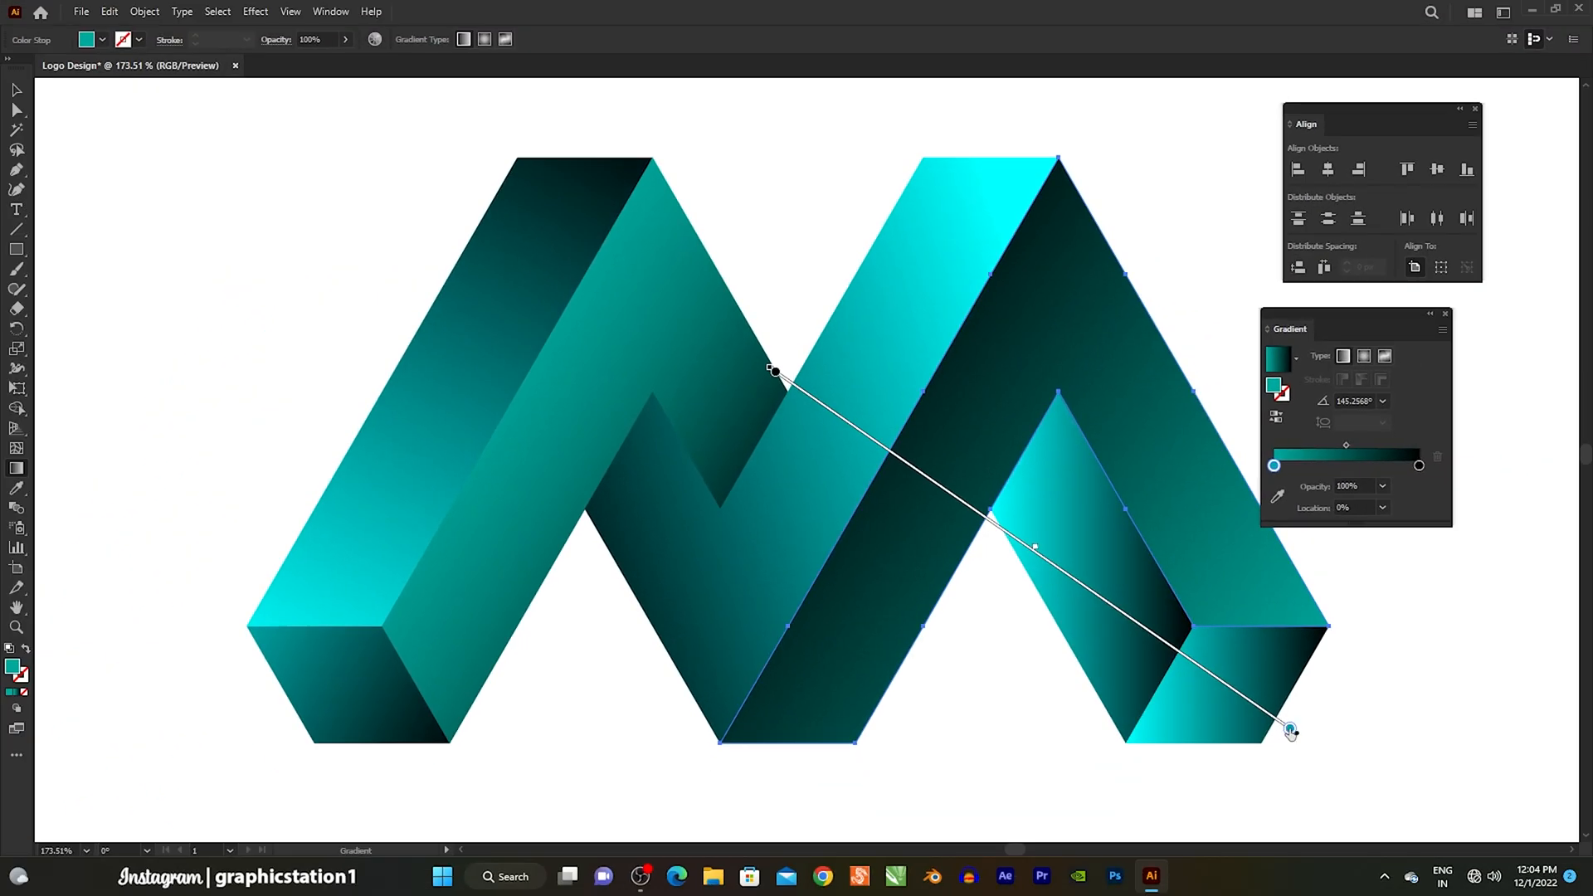
pyautogui.moveTo(1292, 732); pyautogui.dragTo(1253, 703)
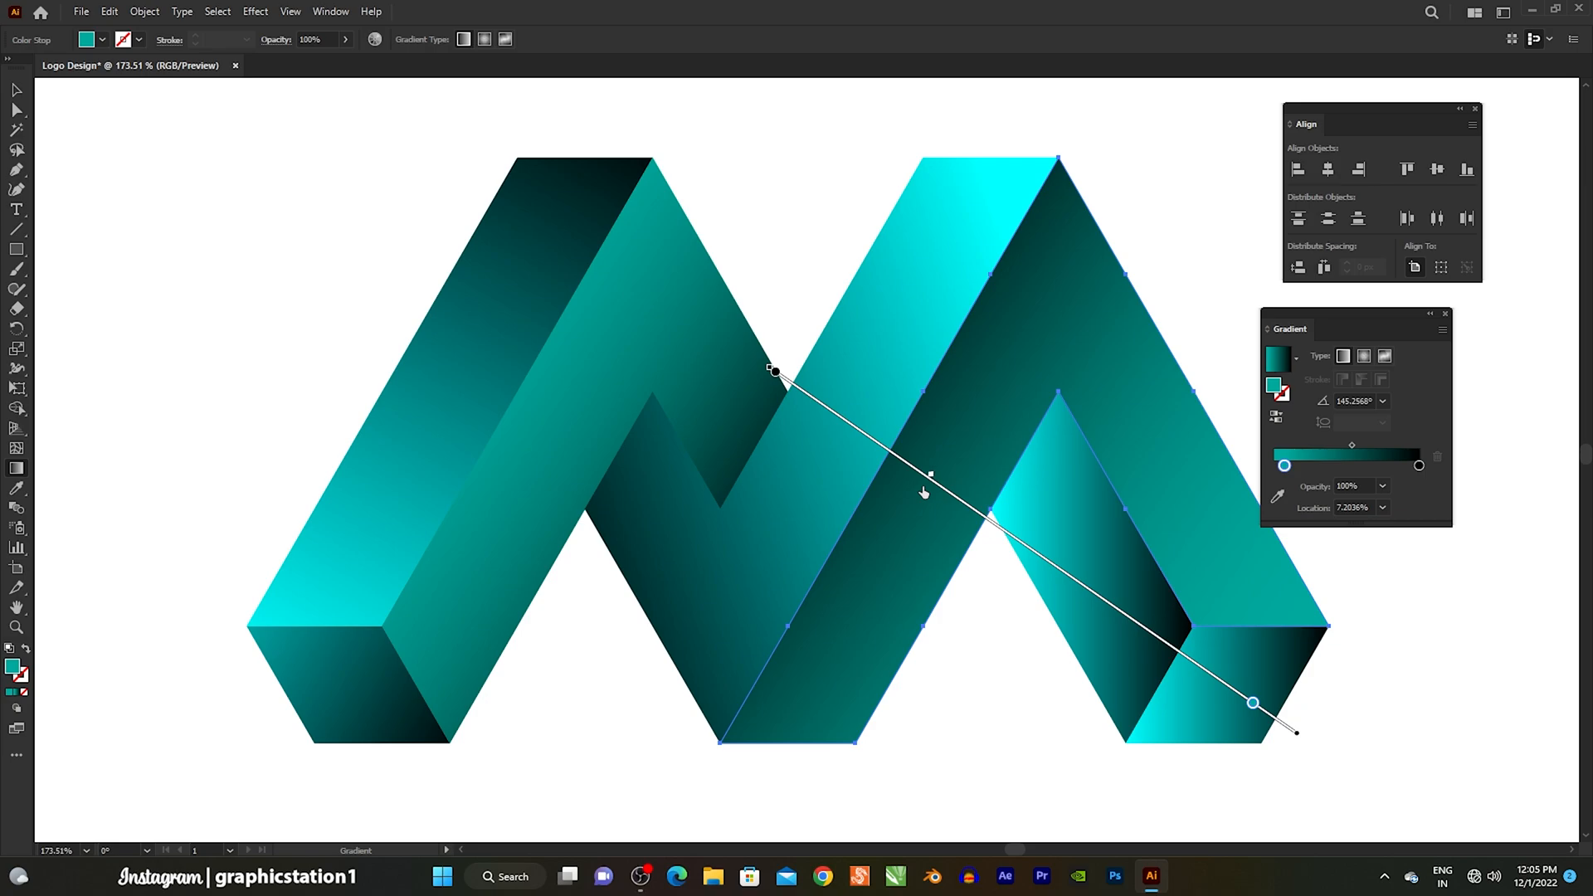
pyautogui.click(17, 90)
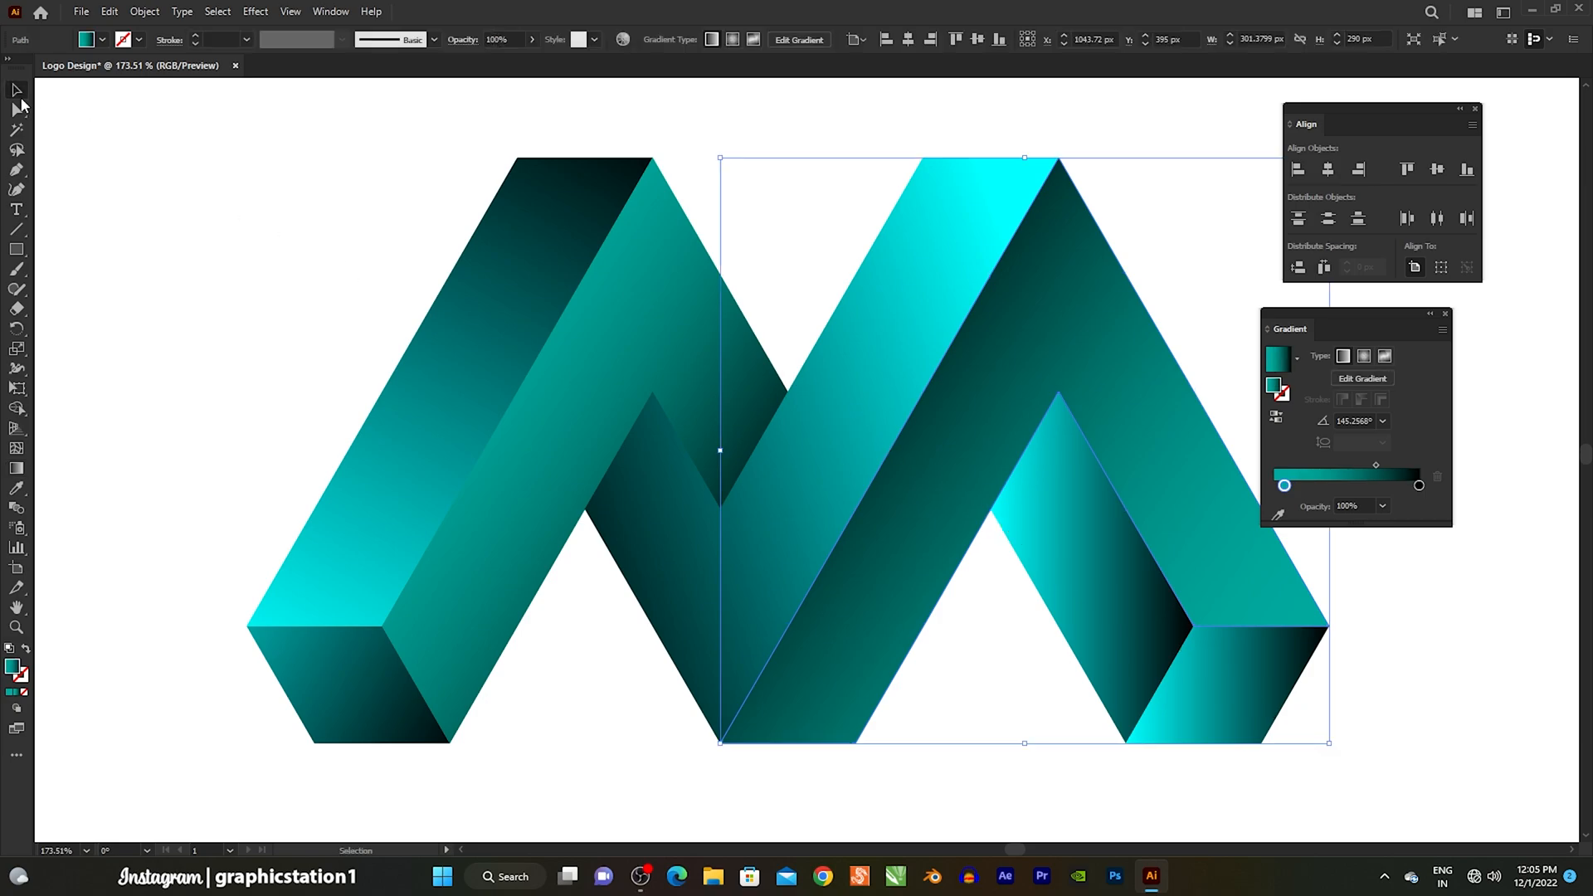
pyautogui.click(219, 239)
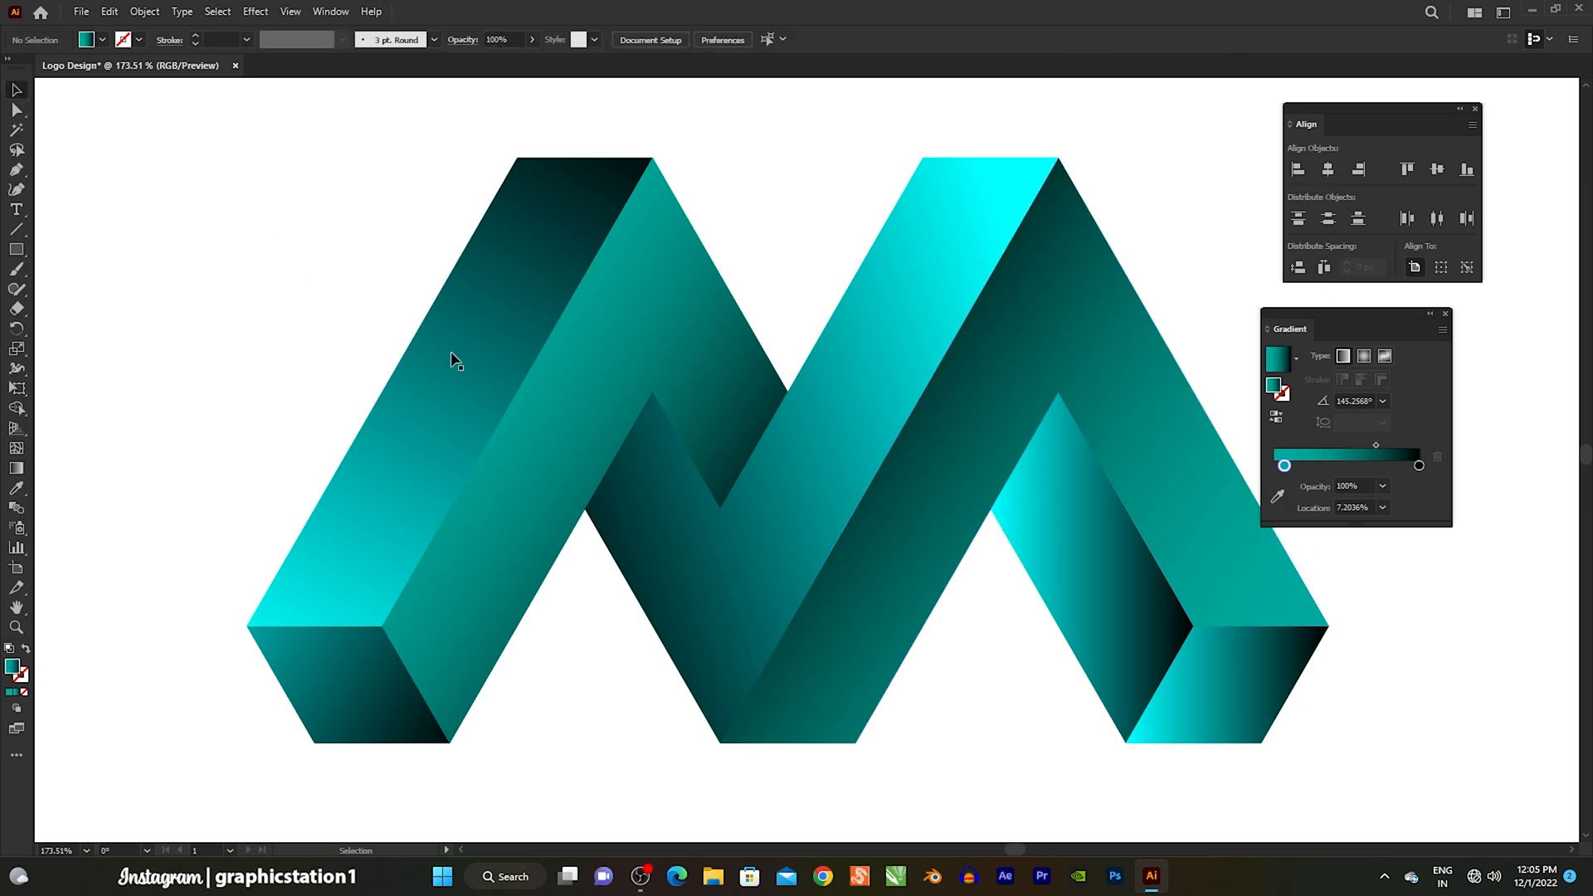
# Redraw the gradient of the last leg's inner face at about 119°, from cyan at its lower end to black at its upper end.
pyautogui.click(1057, 569)
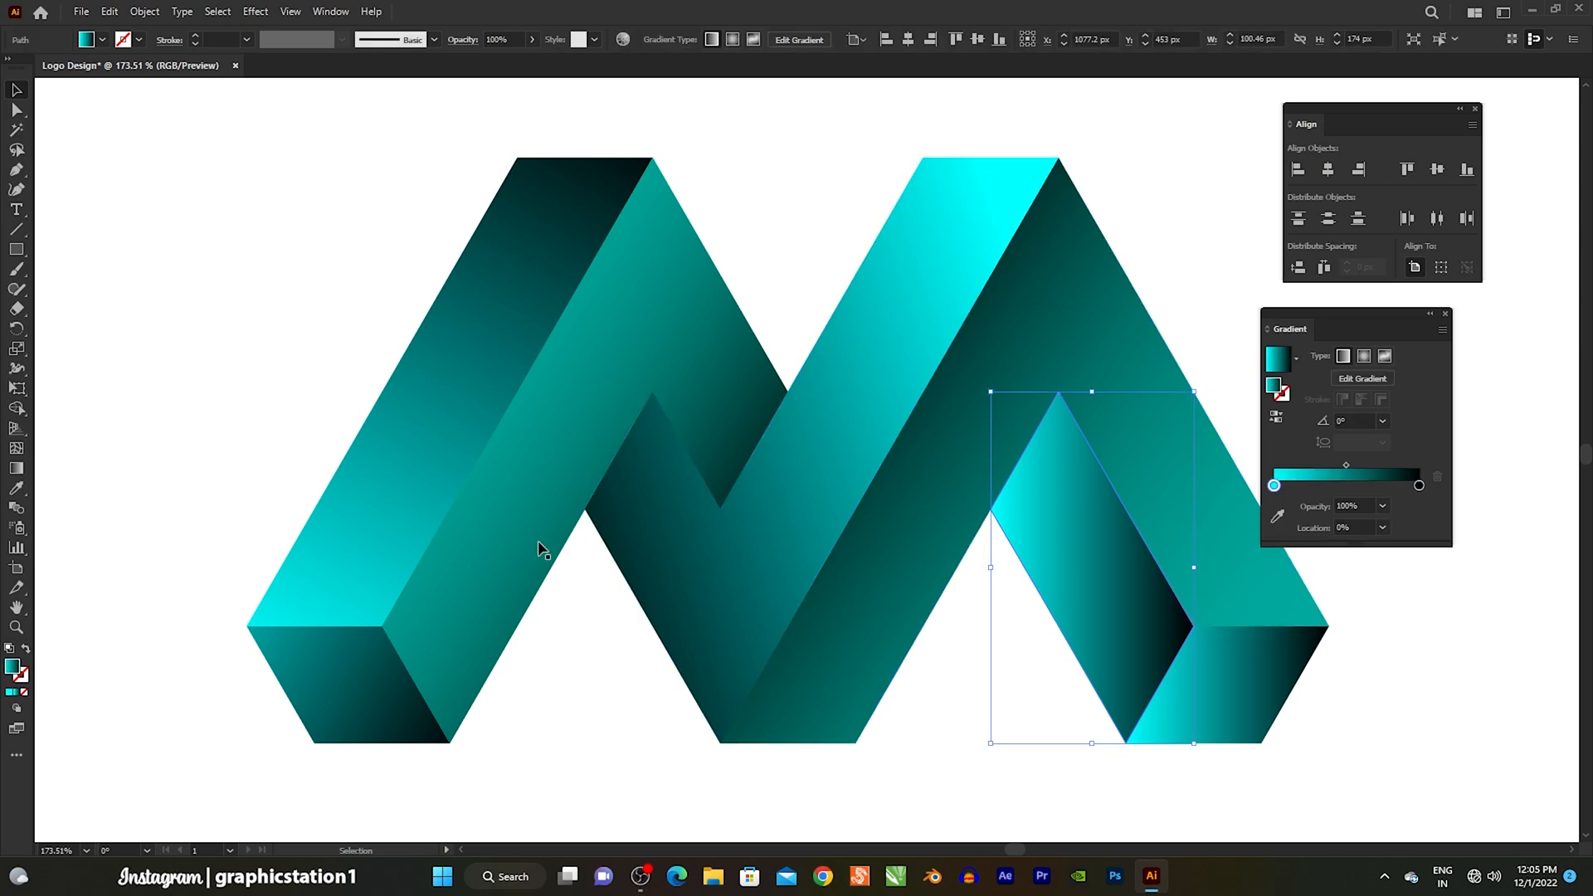
pyautogui.click(26, 471)
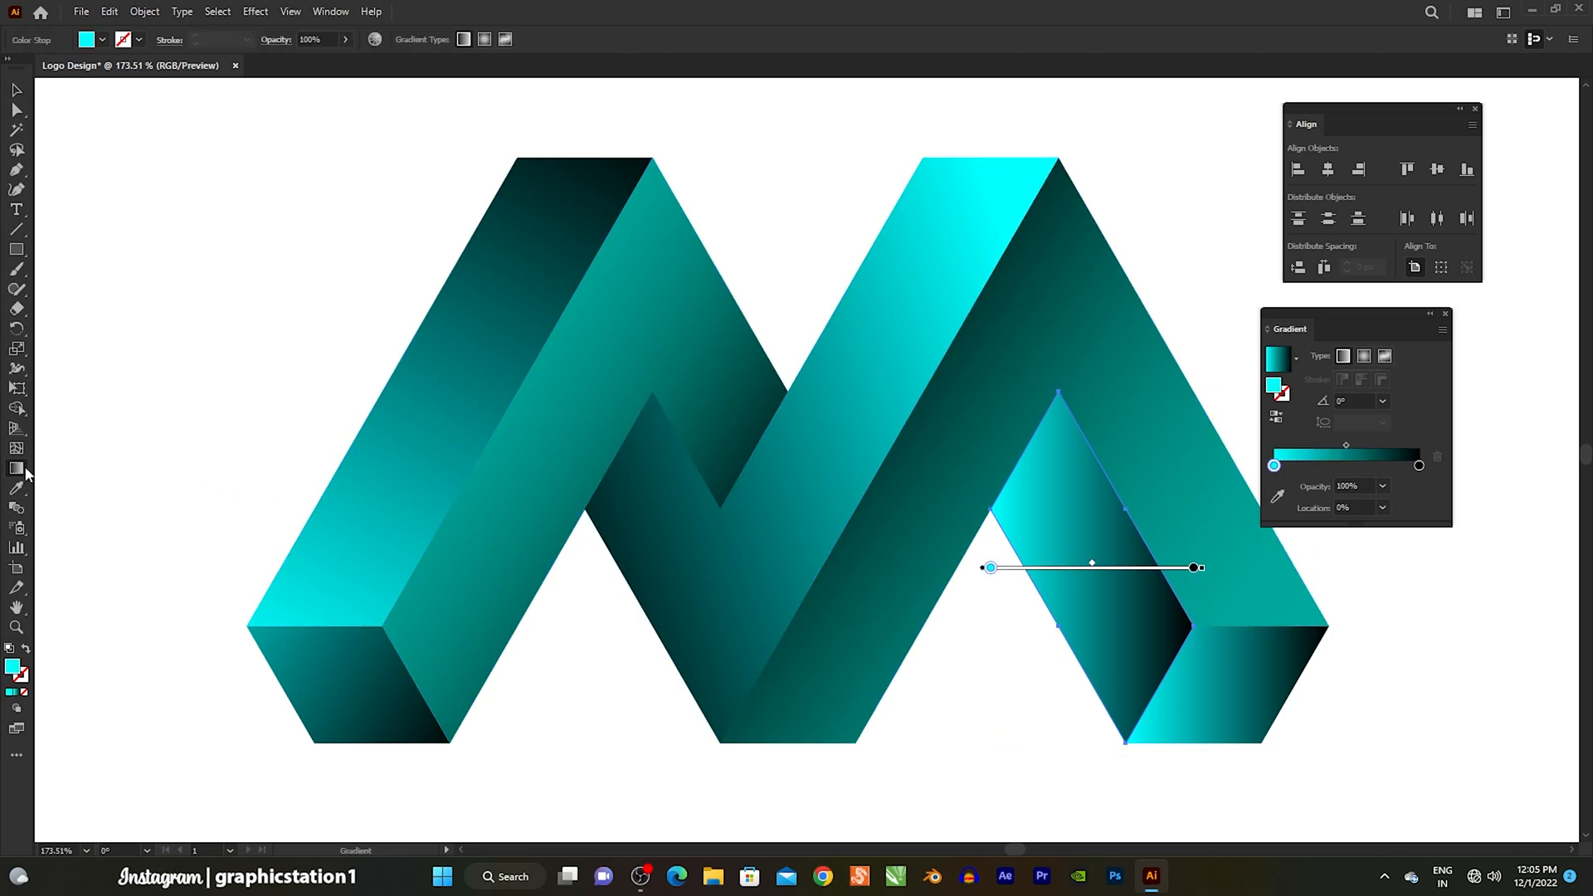
pyautogui.moveTo(1166, 726)
pyautogui.mouseDown()
pyautogui.moveTo(1065, 606)
pyautogui.moveTo(990, 422)
pyautogui.moveTo(960, 429)
pyautogui.moveTo(975, 382)
pyautogui.mouseUp()
pyautogui.click(20, 93)
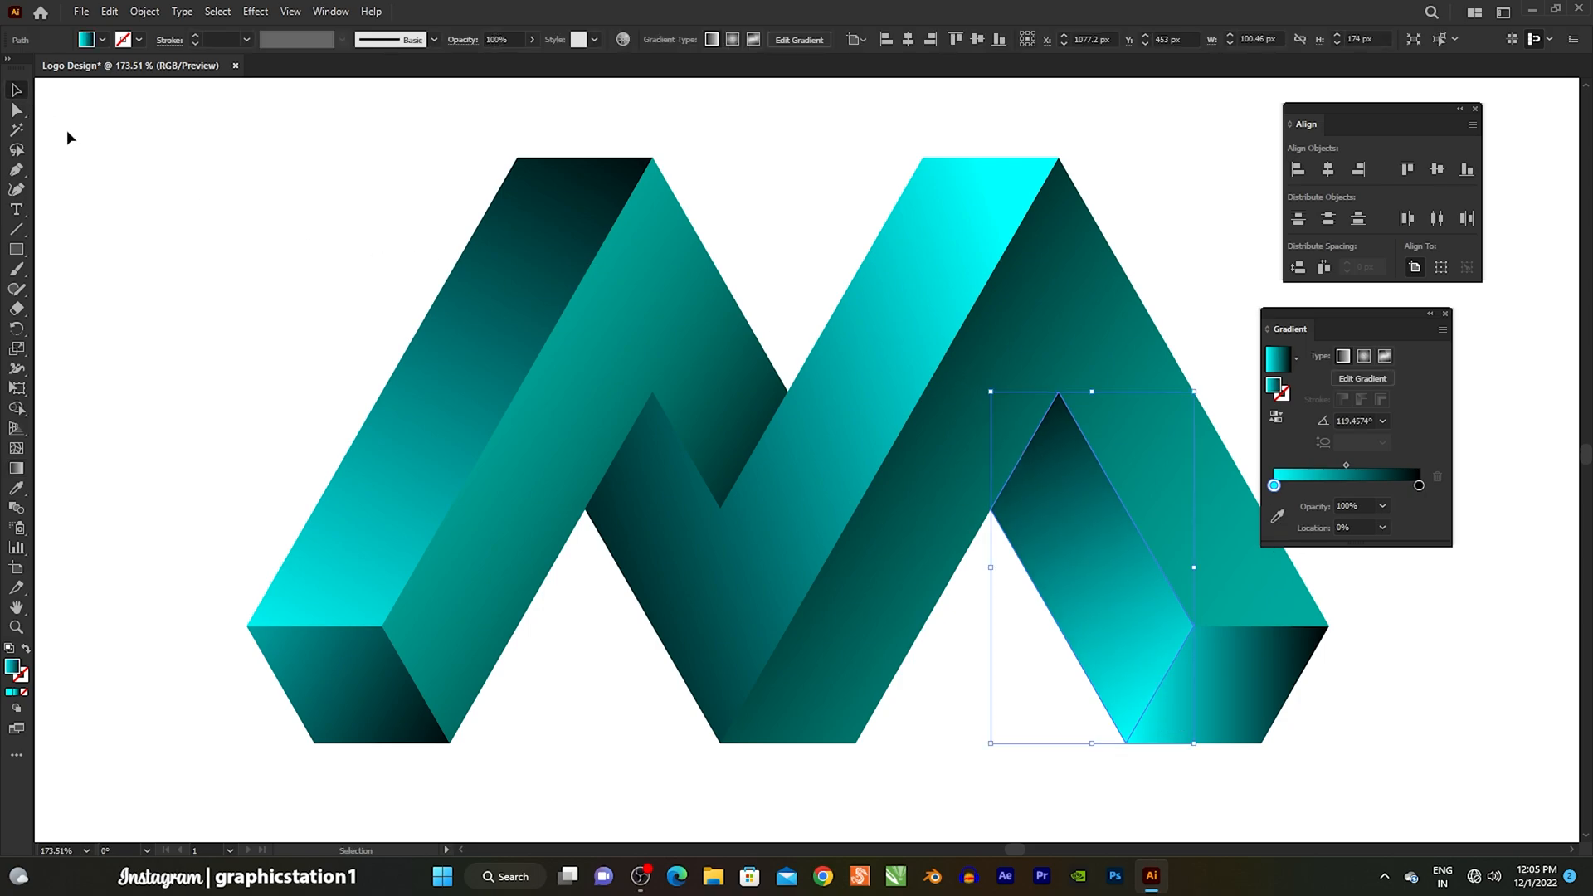
pyautogui.click(239, 255)
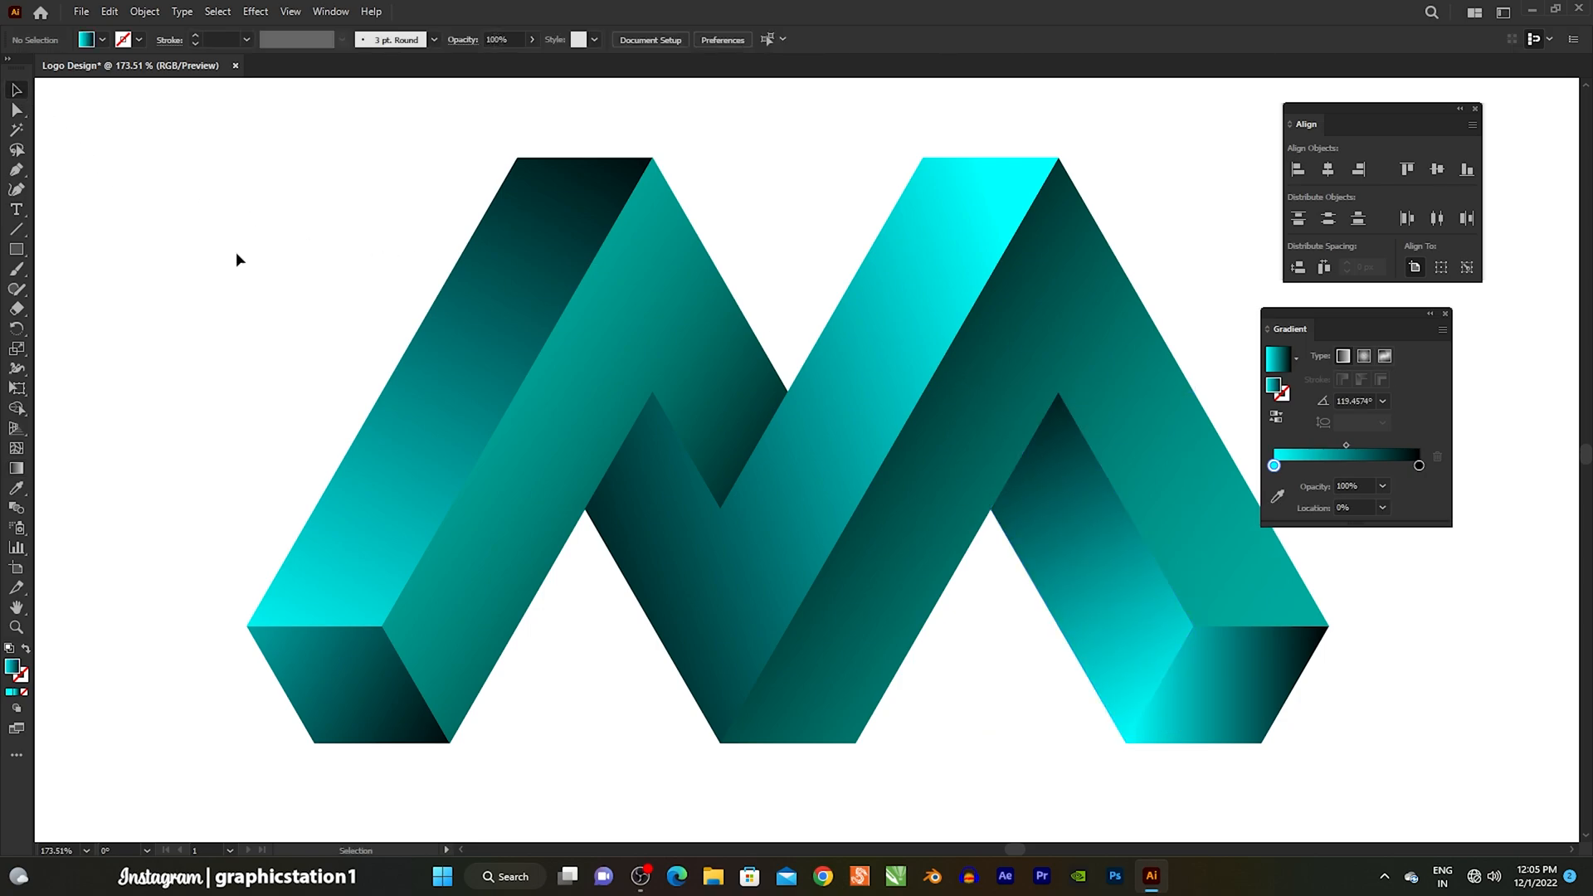
# Redraw the last leg's end-face gradient at about -159°, from cyan beyond its upper-right corner to black at its lower-left corner, and deselect.
pyautogui.click(1223, 680)
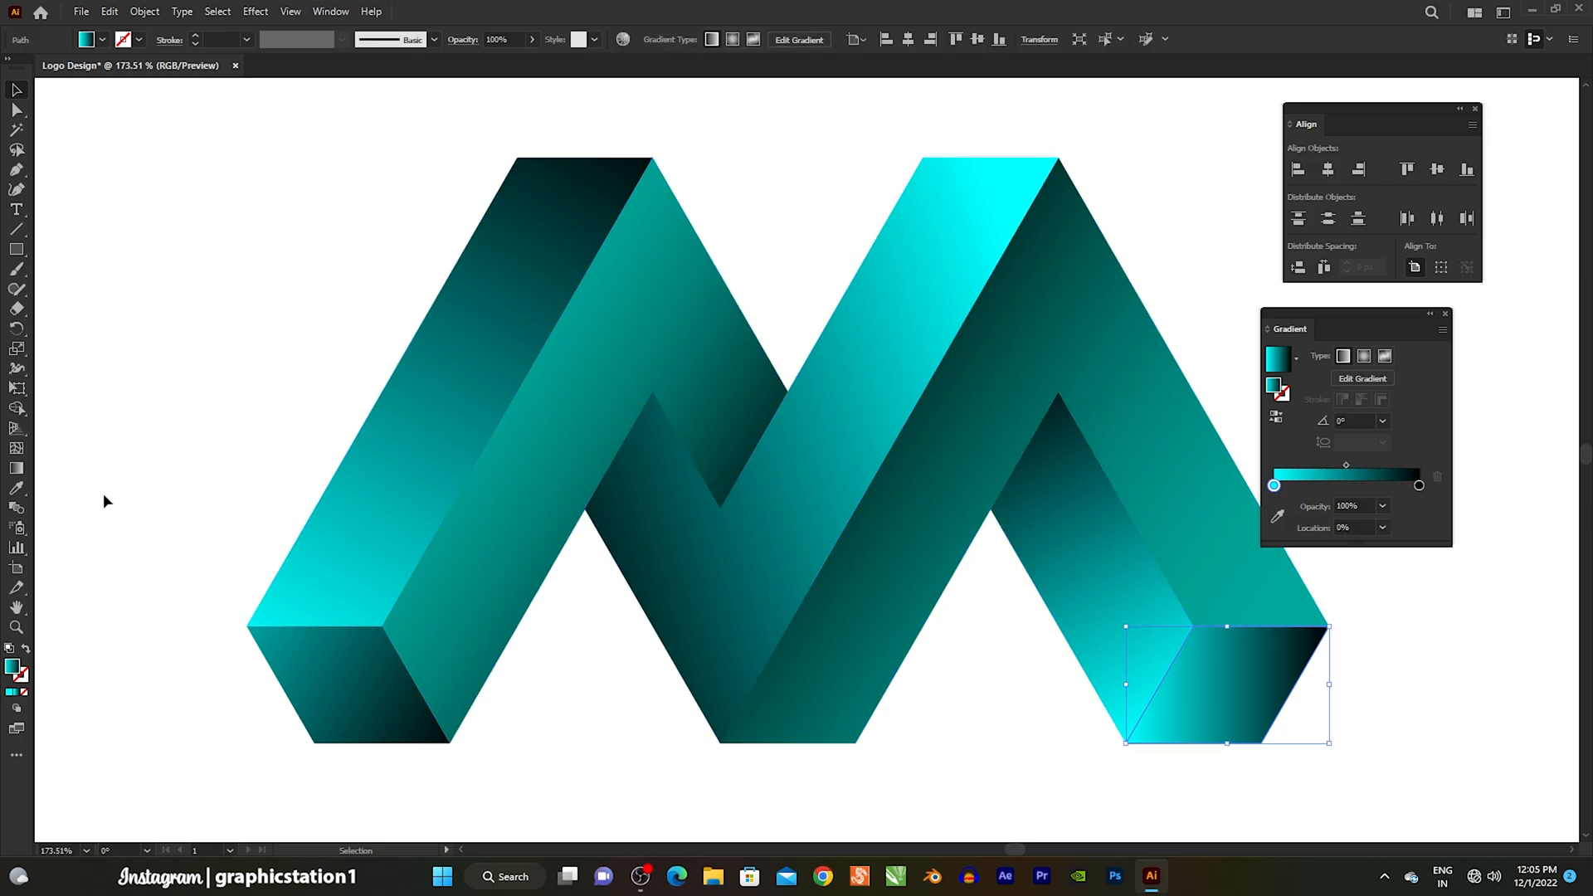
pyautogui.click(17, 468)
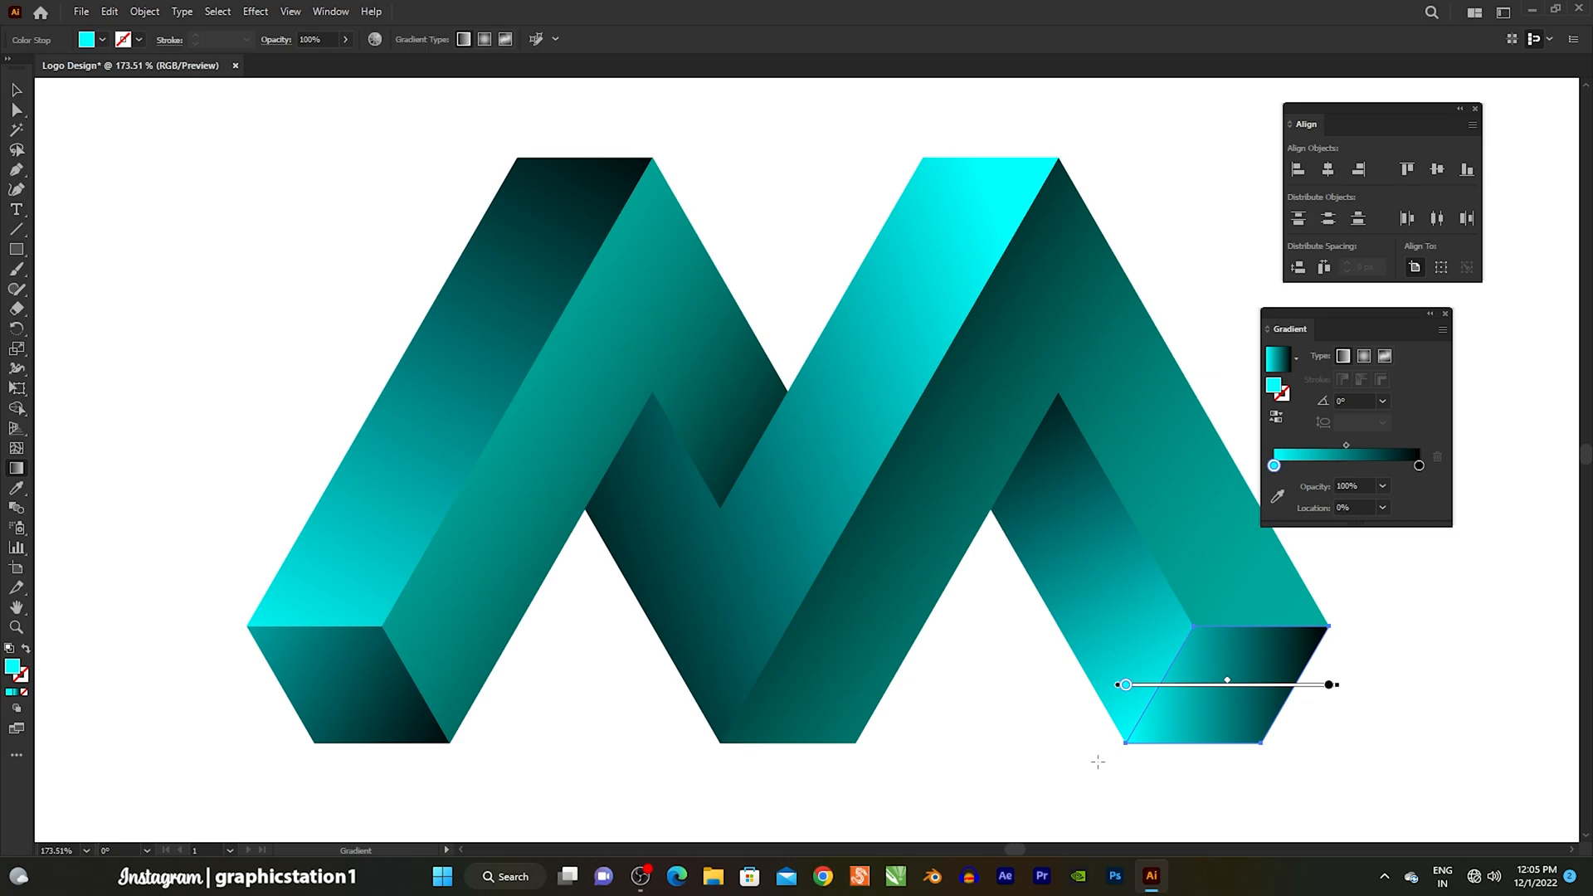
pyautogui.moveTo(1092, 752)
pyautogui.mouseDown()
pyautogui.moveTo(1352, 637)
pyautogui.moveTo(1174, 729)
pyautogui.moveTo(1096, 745)
pyautogui.mouseUp()
pyautogui.moveTo(1232, 684); pyautogui.dragTo(1267, 661)
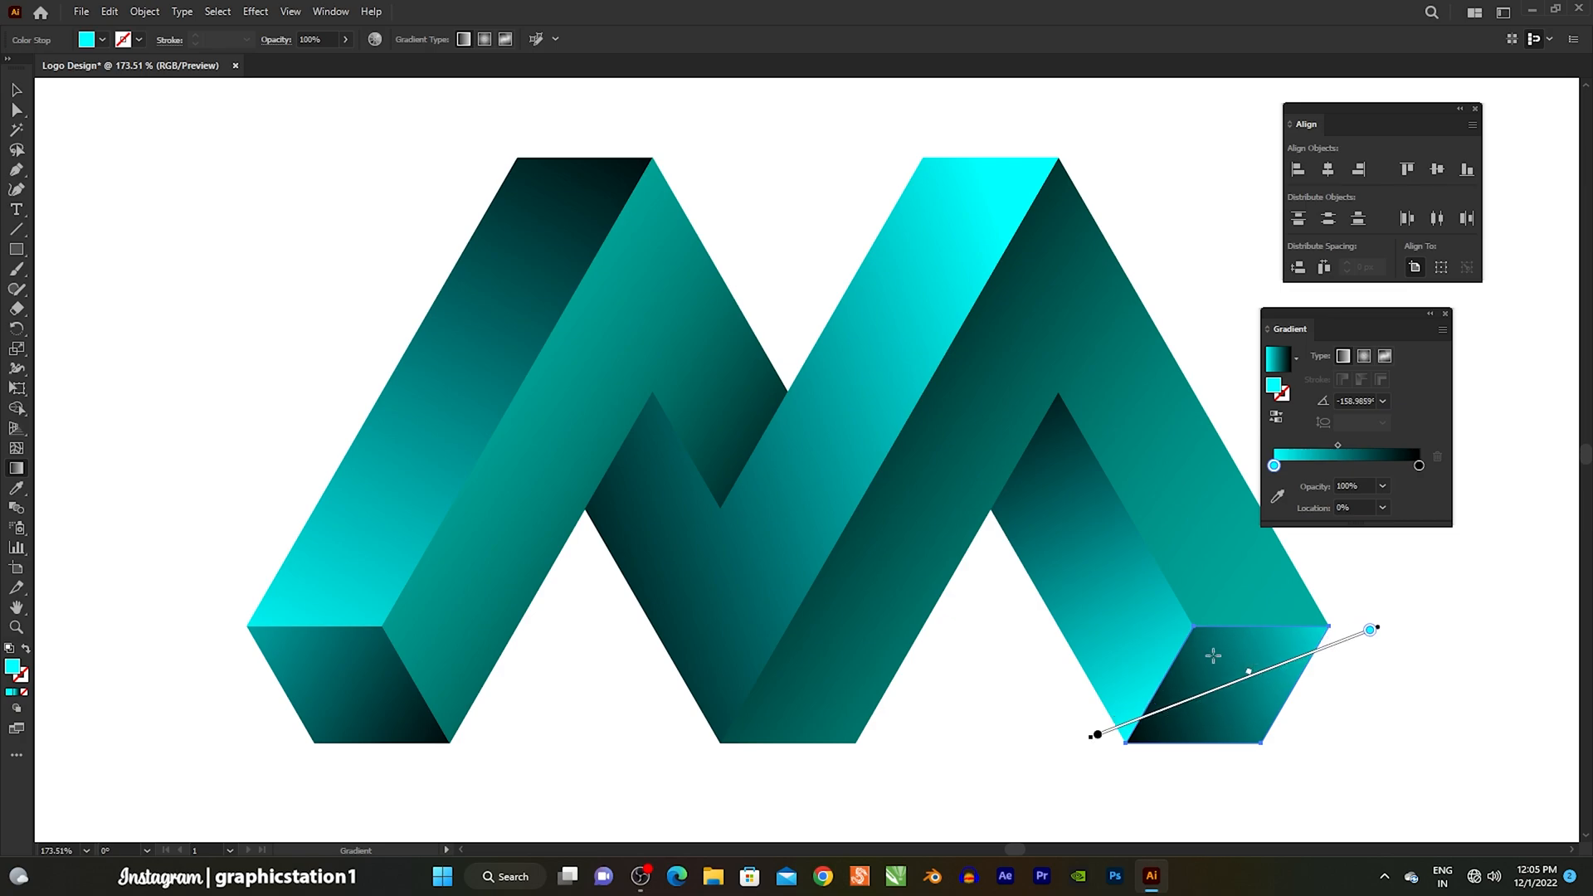
pyautogui.click(28, 95)
pyautogui.click(201, 284)
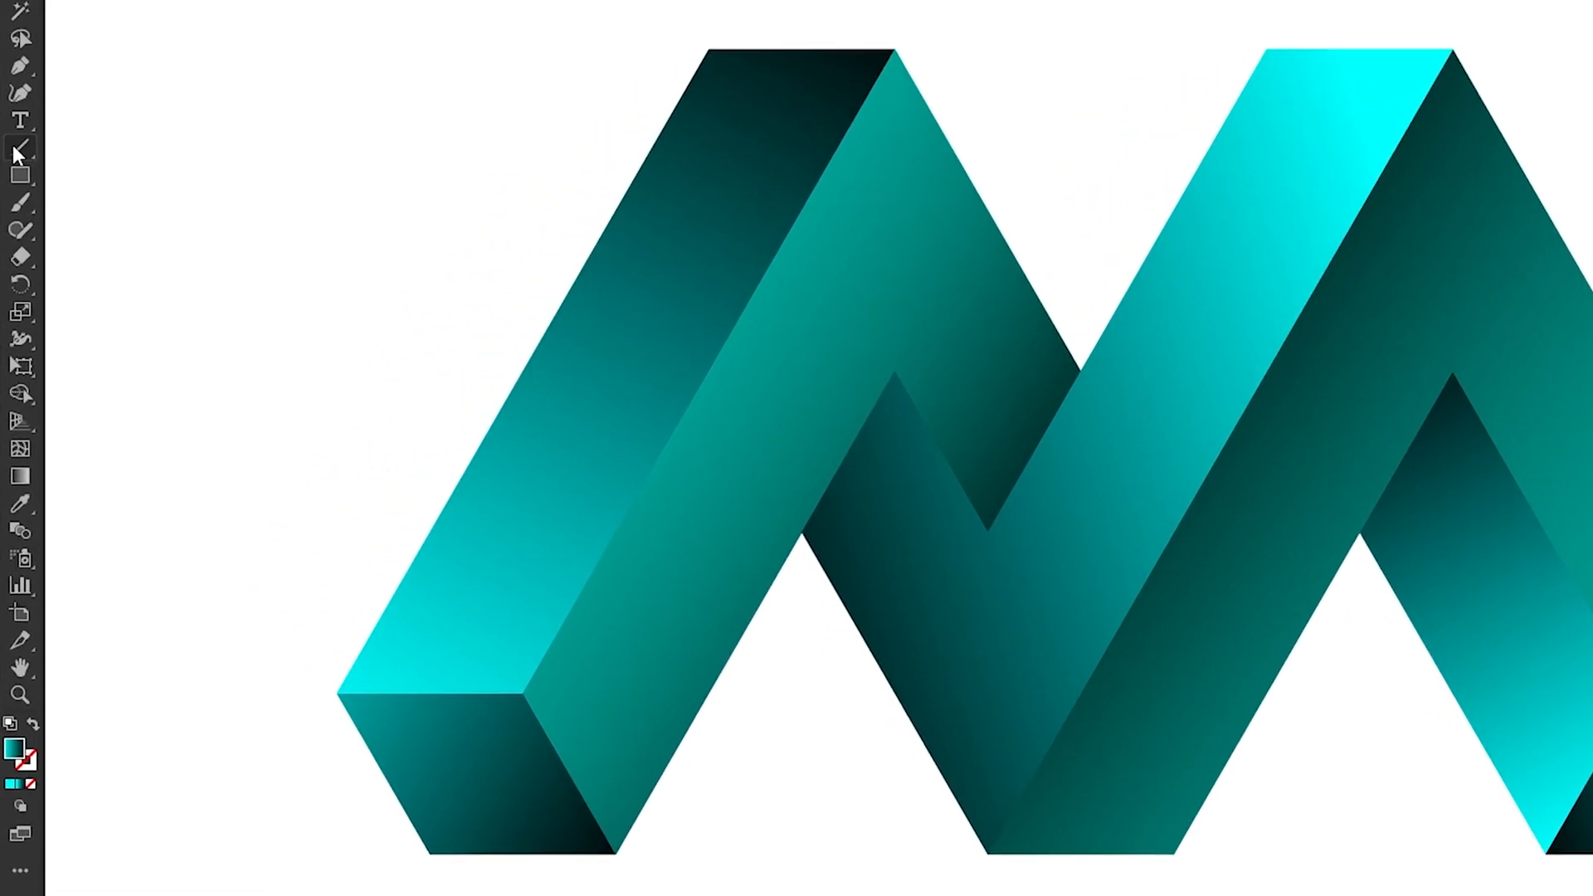
# Draw a straight line with no fill and a white stroke along the first leg's long front edge, from the end-face corner to the first peak.
pyautogui.click(15, 229)
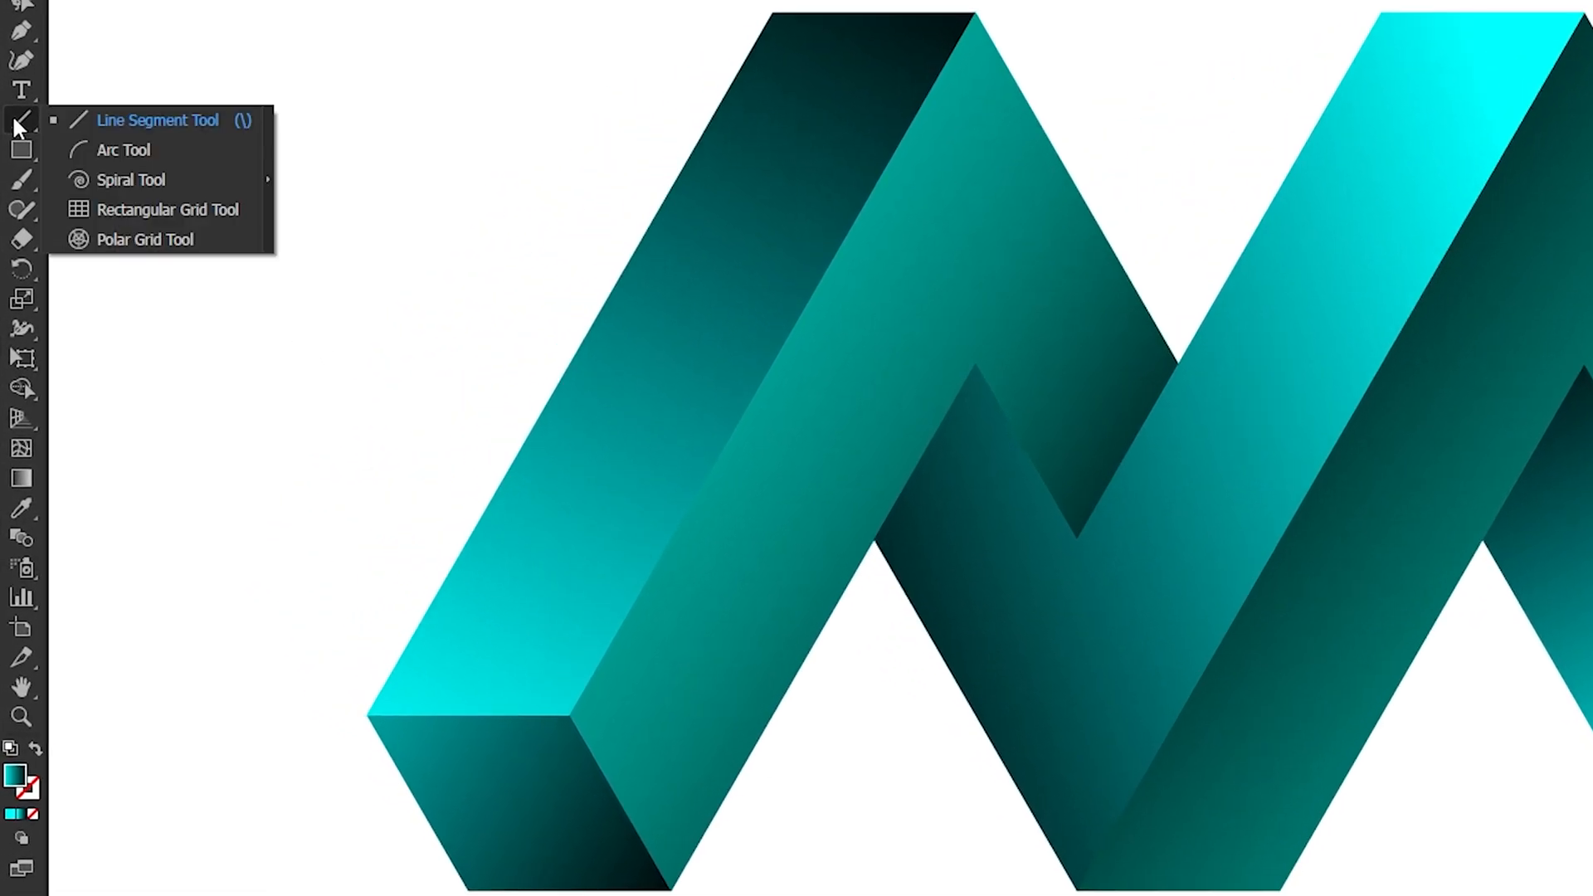
pyautogui.click(121, 122)
pyautogui.click(151, 57)
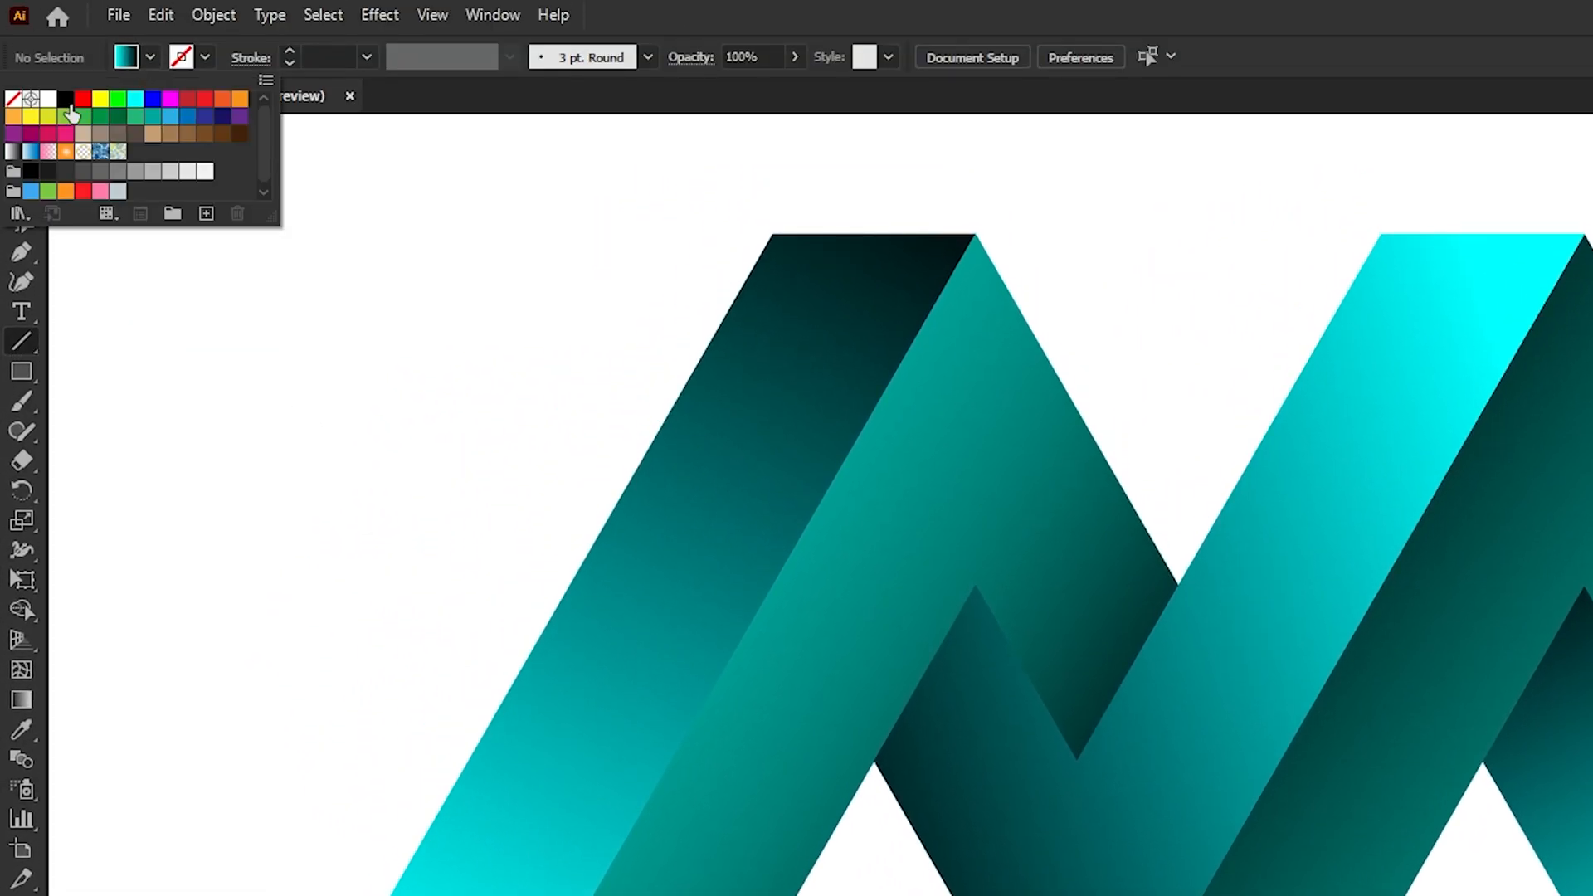
pyautogui.click(13, 99)
pyautogui.click(205, 57)
pyautogui.click(38, 99)
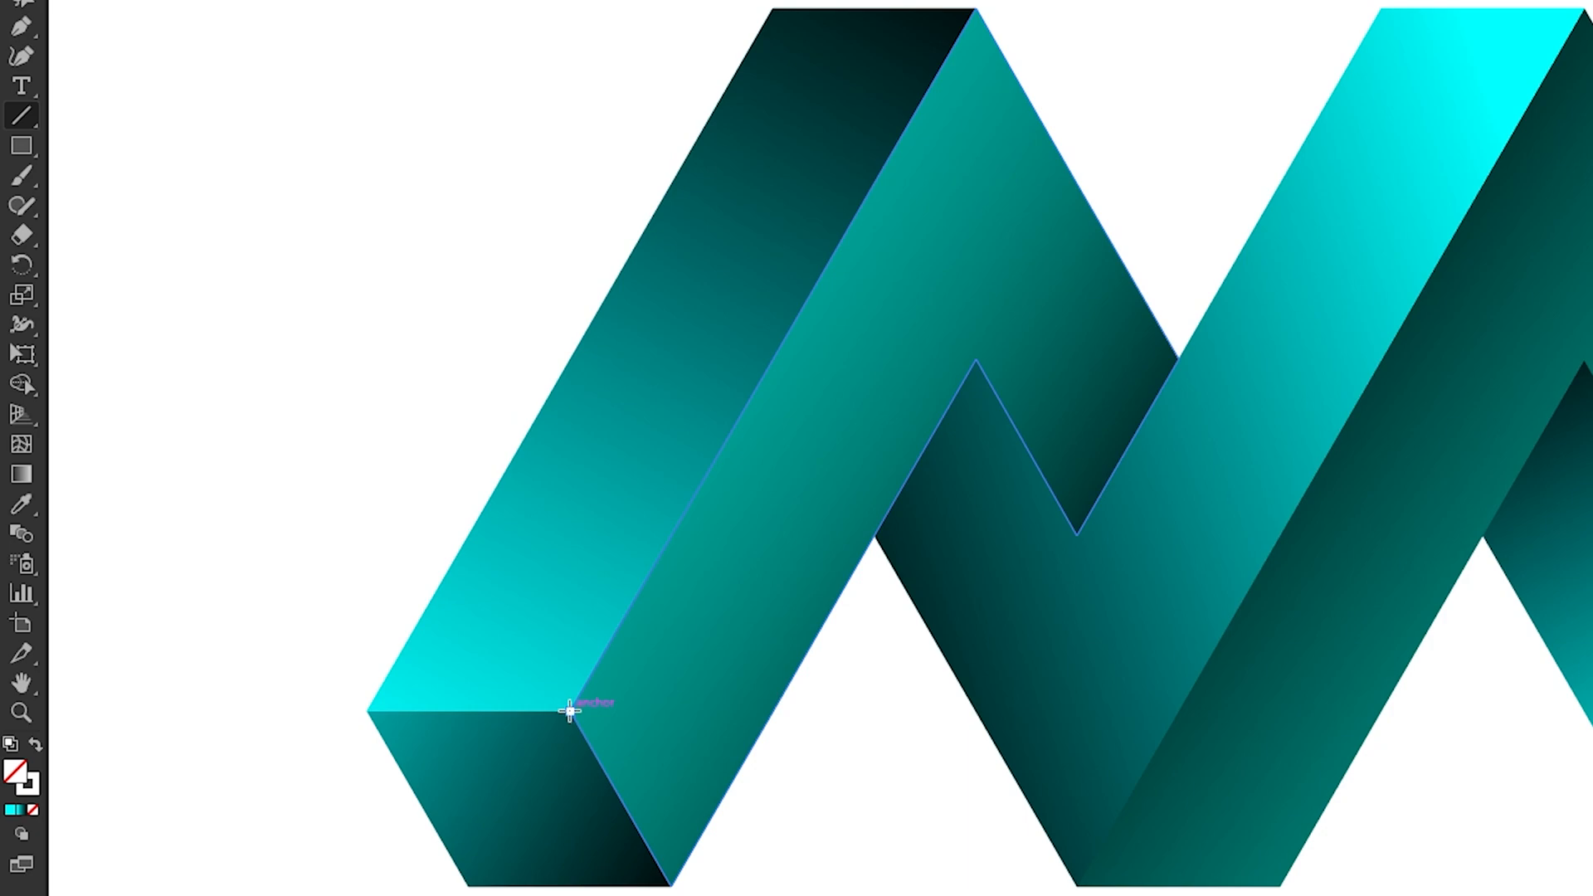
pyautogui.moveTo(571, 710); pyautogui.dragTo(975, 10)
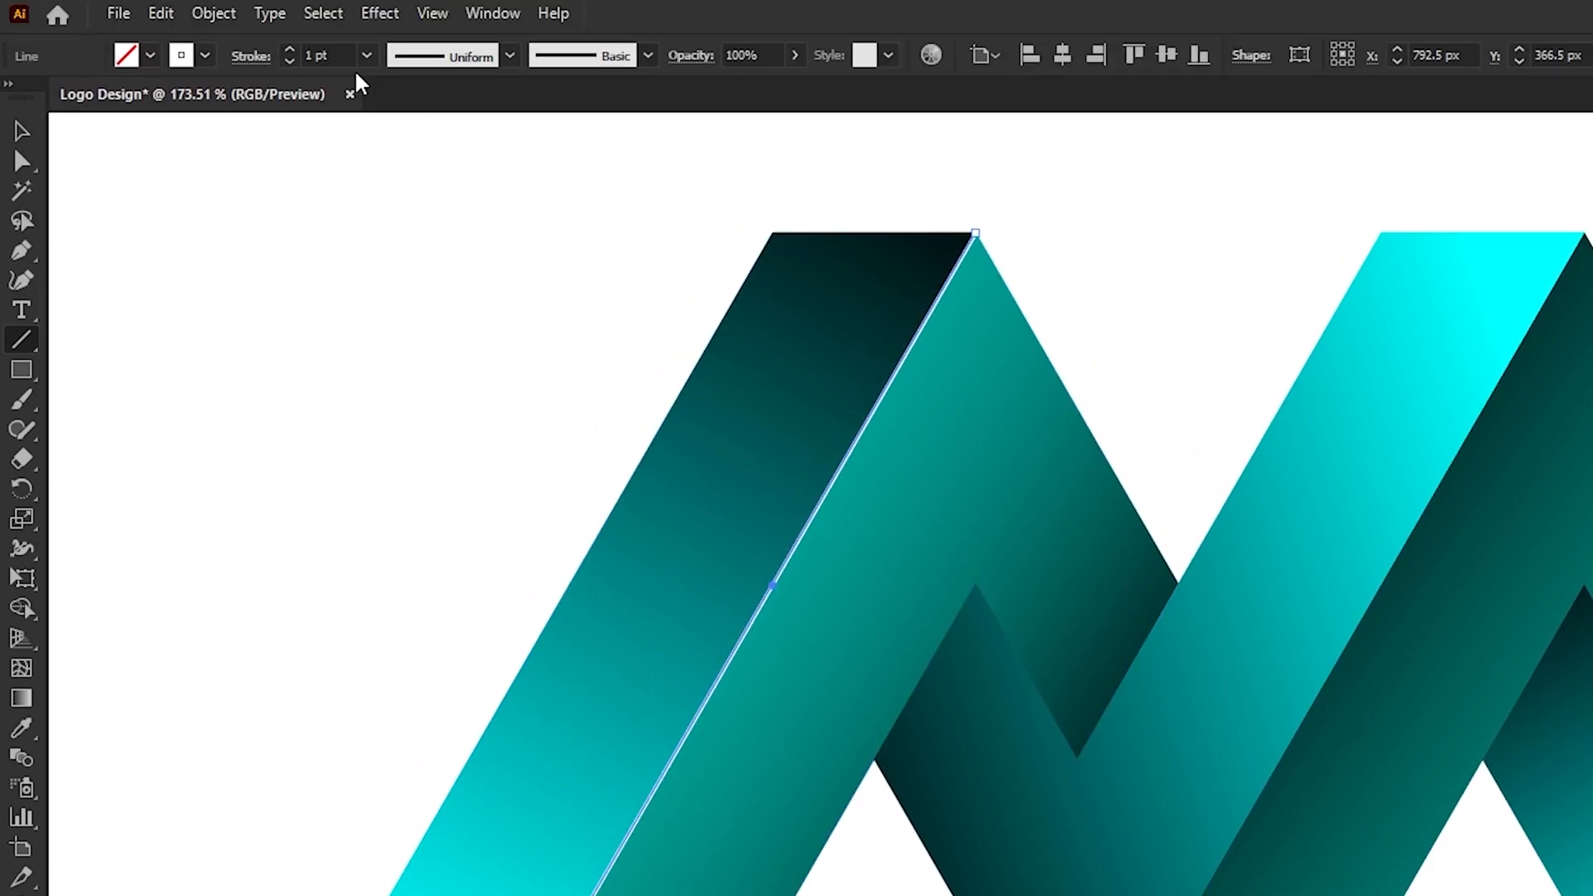
# Apply the lens-shaped width profile tapering at both ends to the first leg's edge line, set its stroke to 1 pt, and deselect.
pyautogui.click(288, 48)
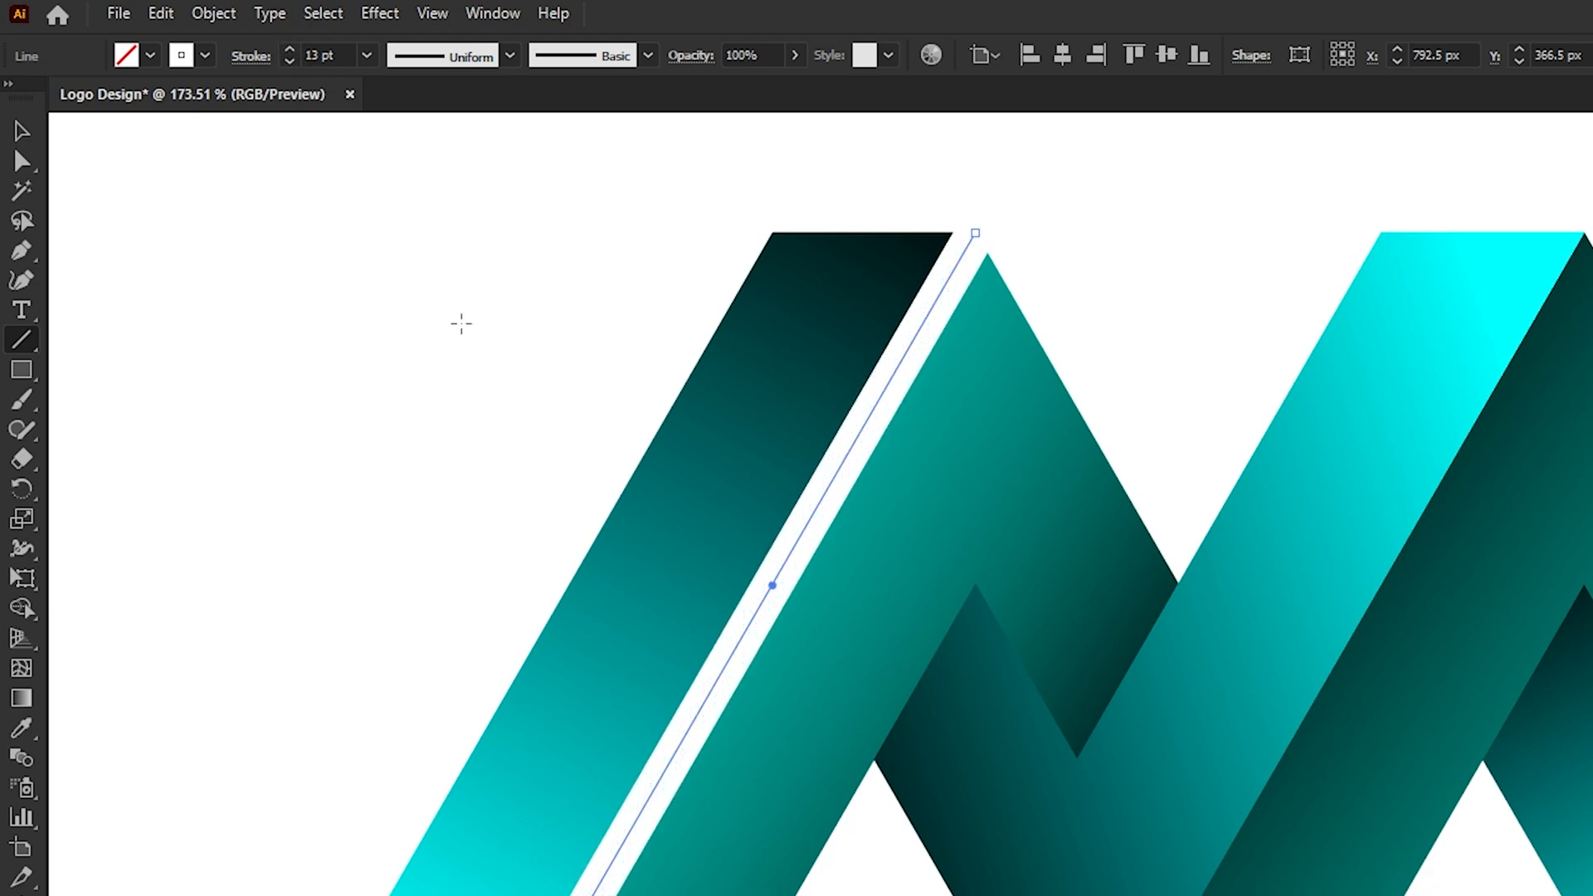
pyautogui.click(423, 60)
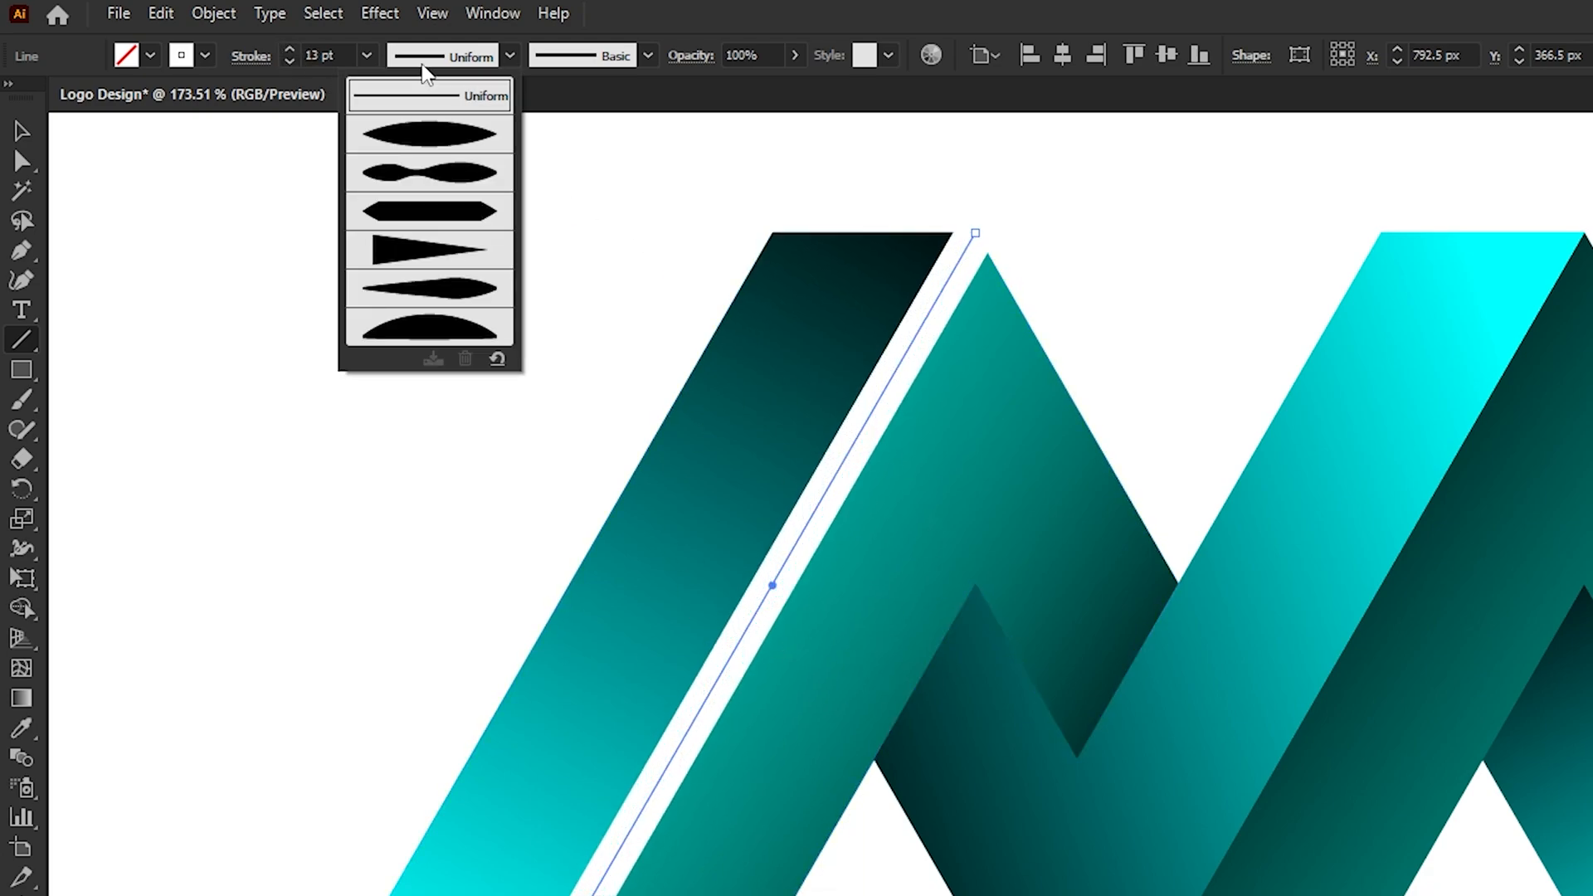
pyautogui.click(417, 155)
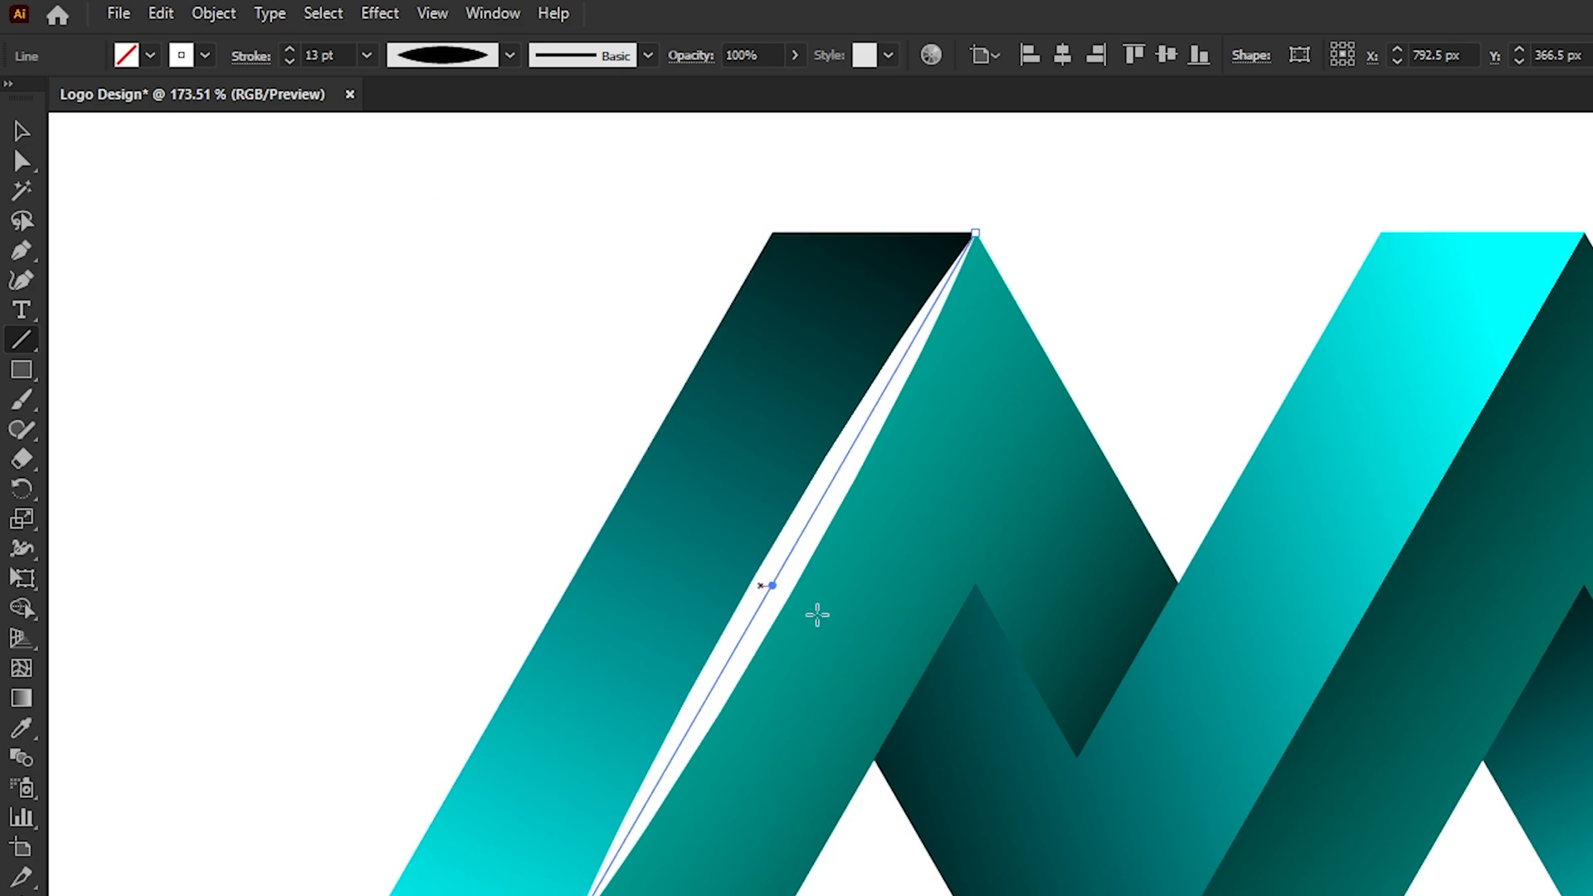
pyautogui.click(290, 61)
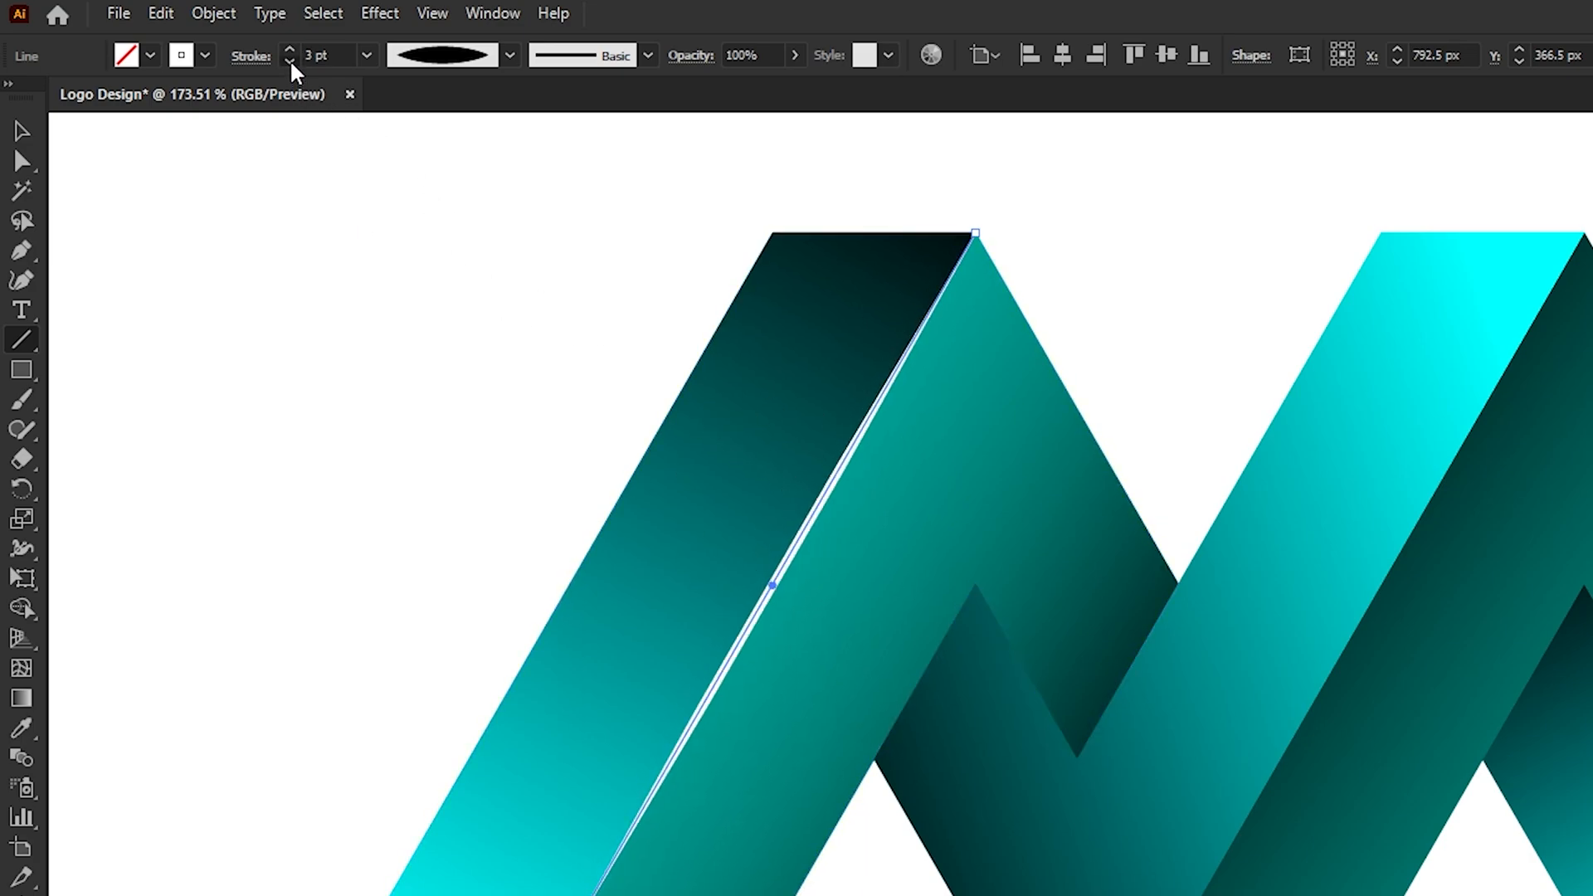
pyautogui.click(289, 61)
pyautogui.click(290, 62)
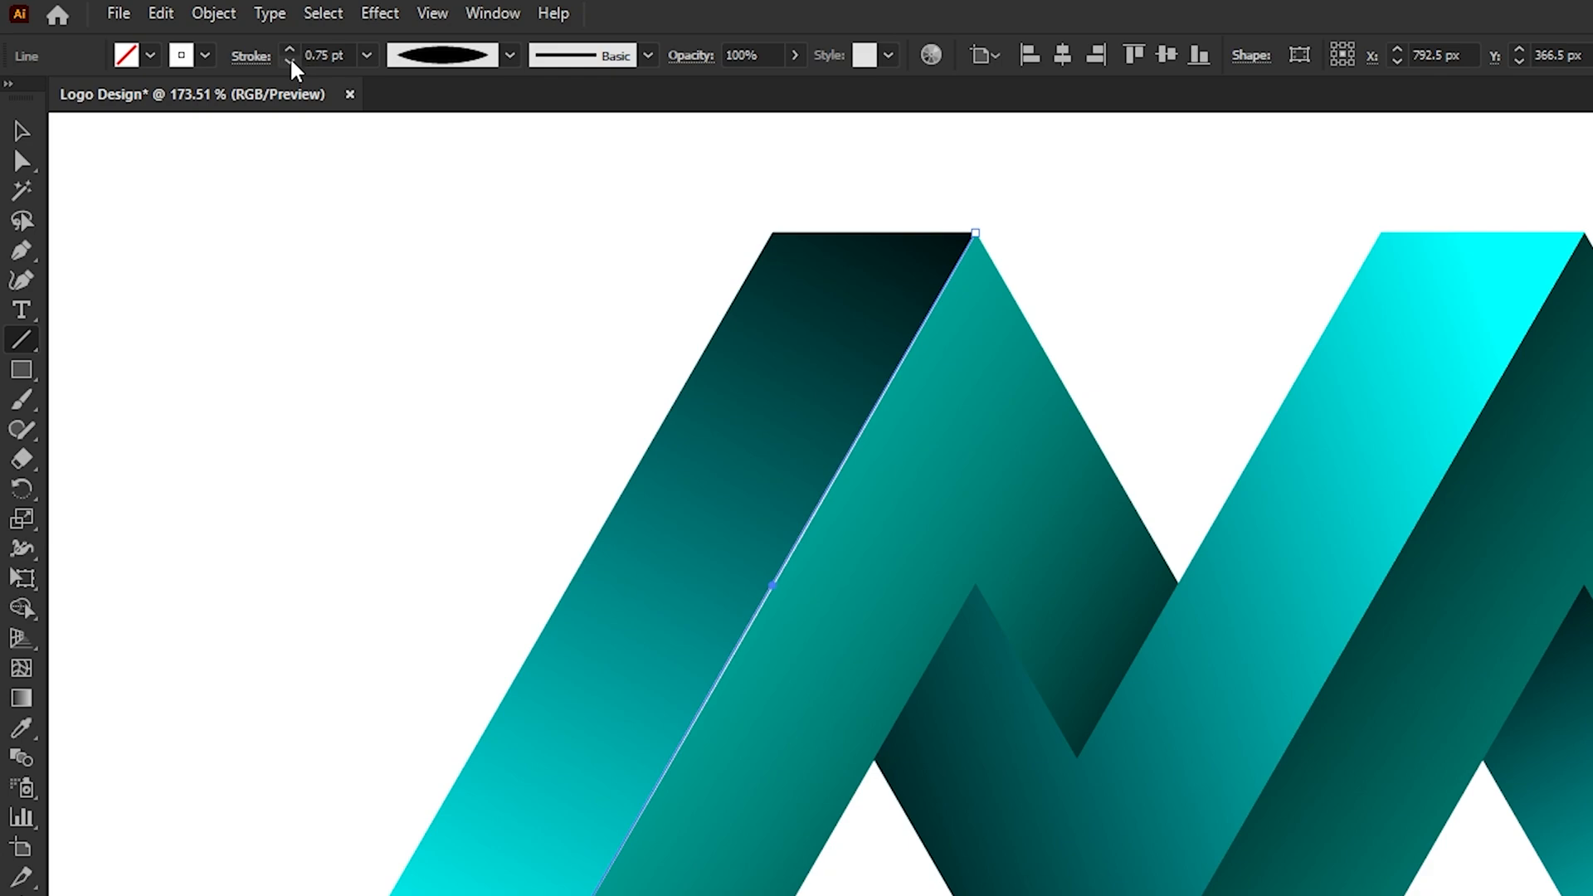
pyautogui.click(290, 49)
pyautogui.click(23, 133)
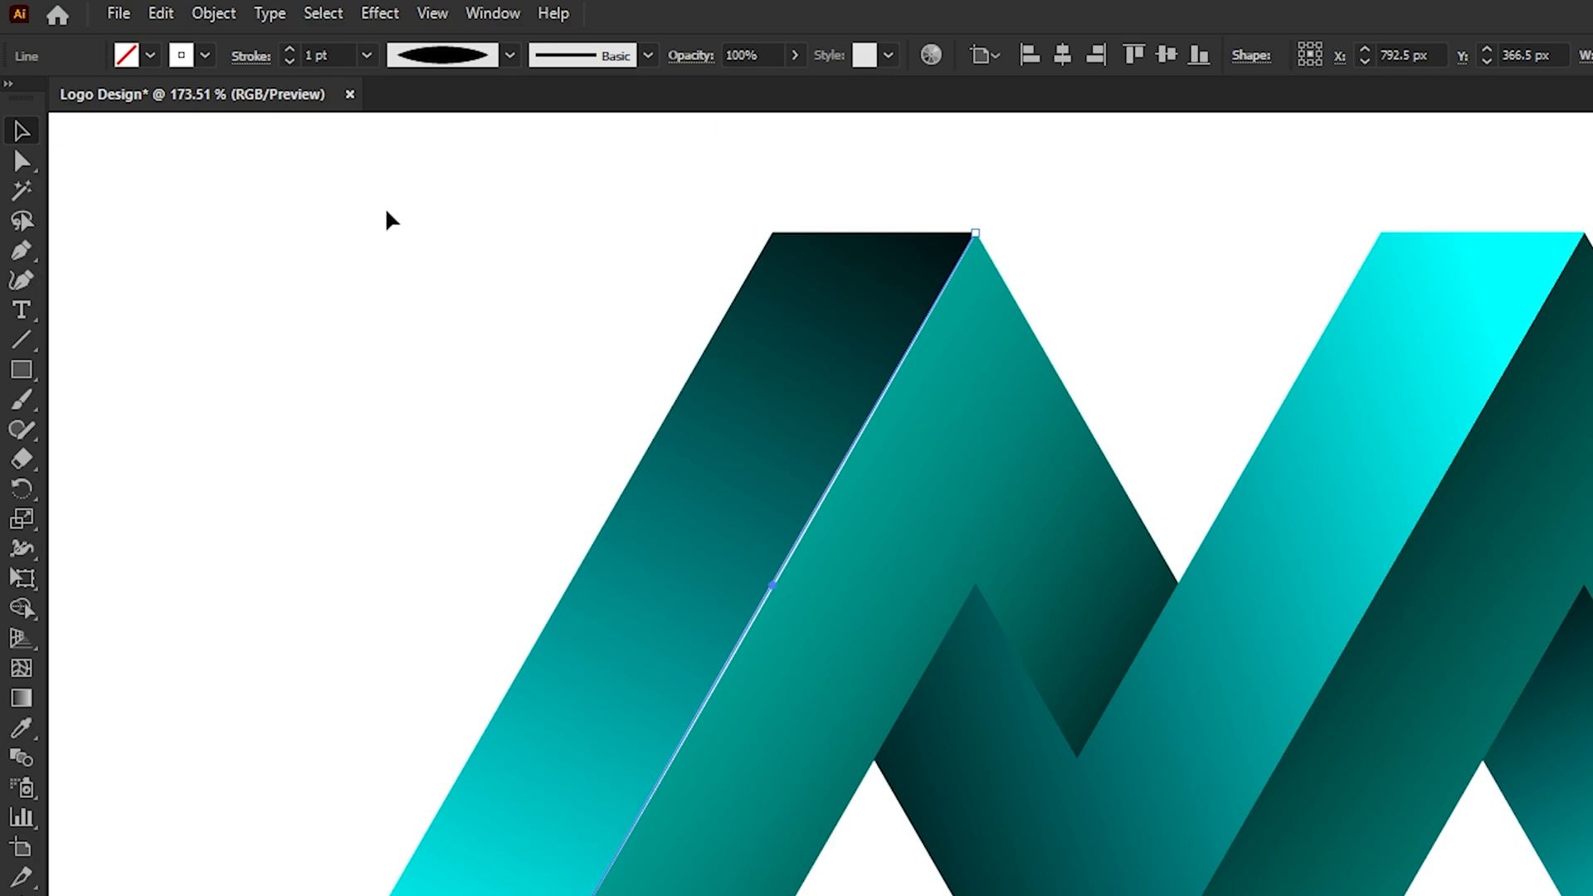
pyautogui.click(385, 208)
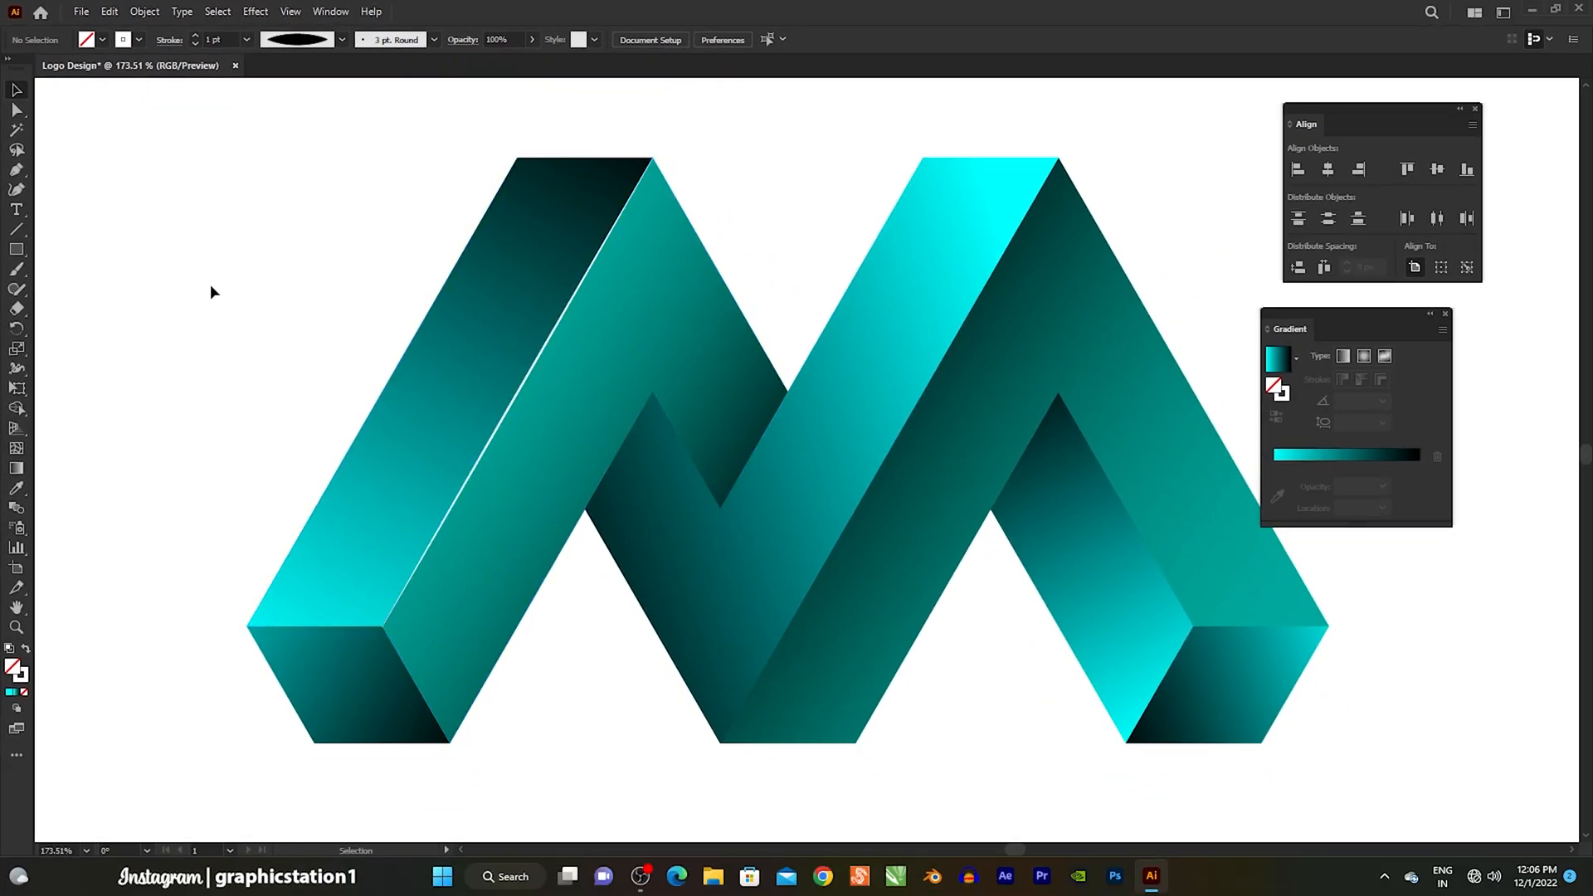
# Draw a 1 pt white line from the M's middle bottom corner to the second peak, apply the lens-shaped width profile, and deselect.
pyautogui.click(15, 230)
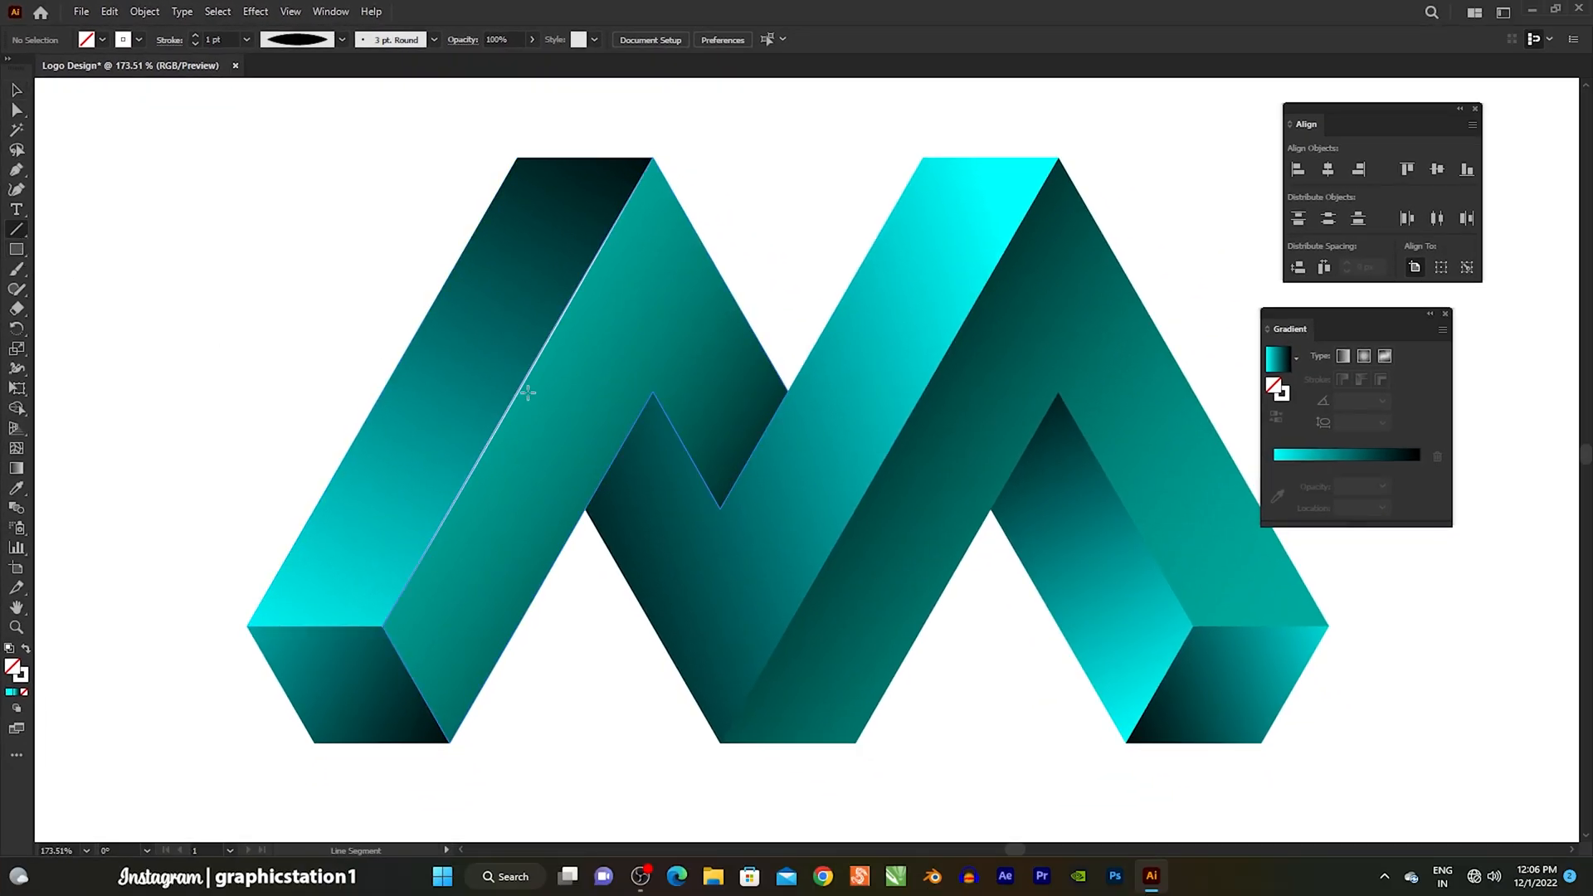
pyautogui.click(301, 41)
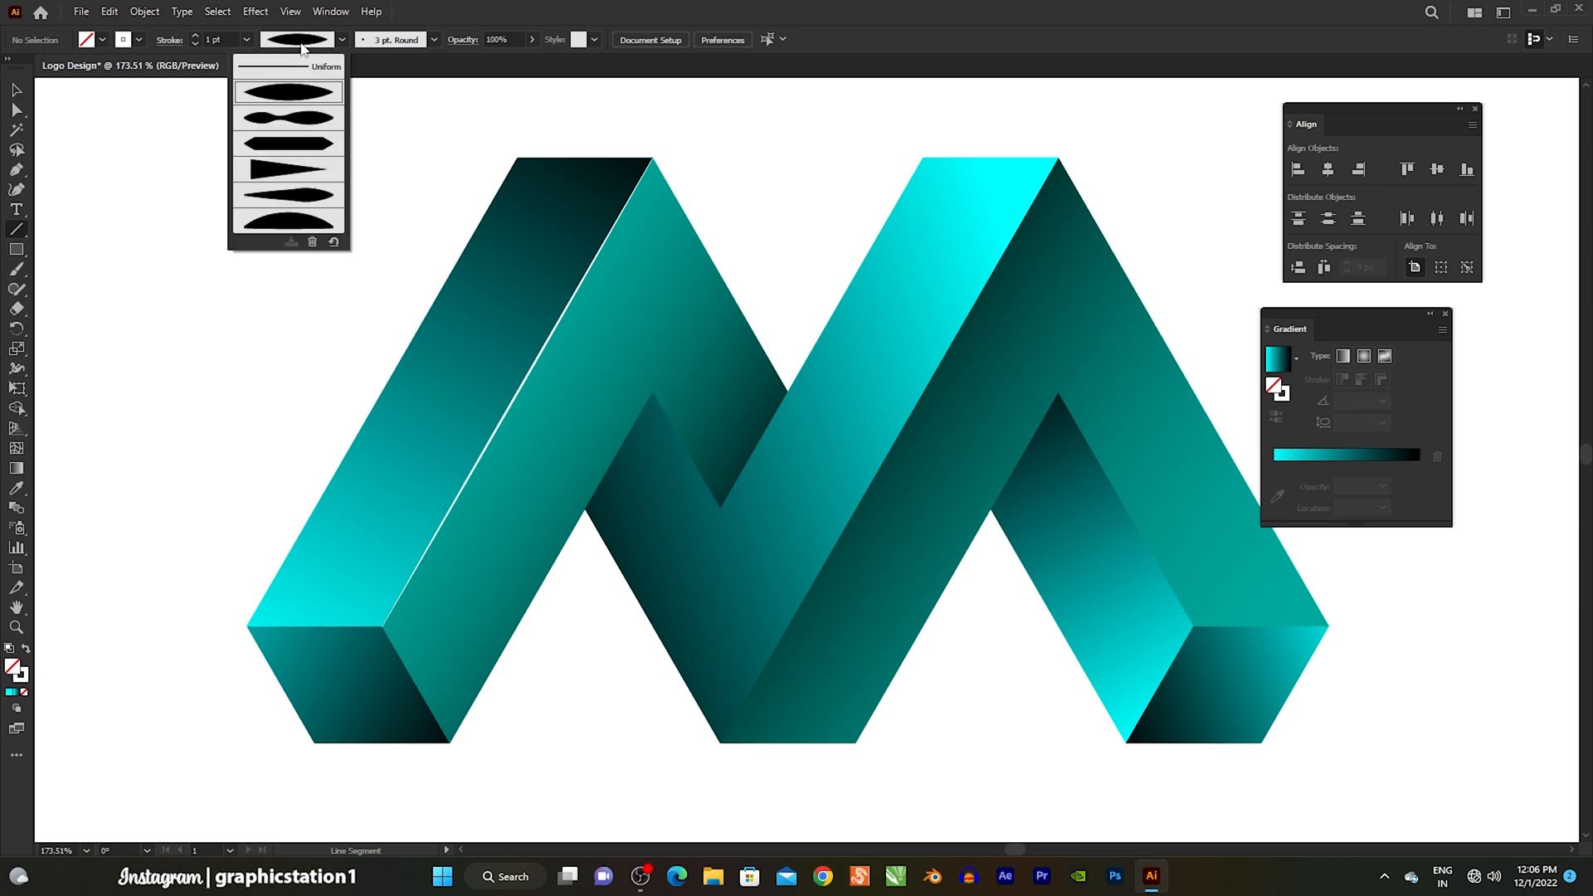
pyautogui.click(313, 95)
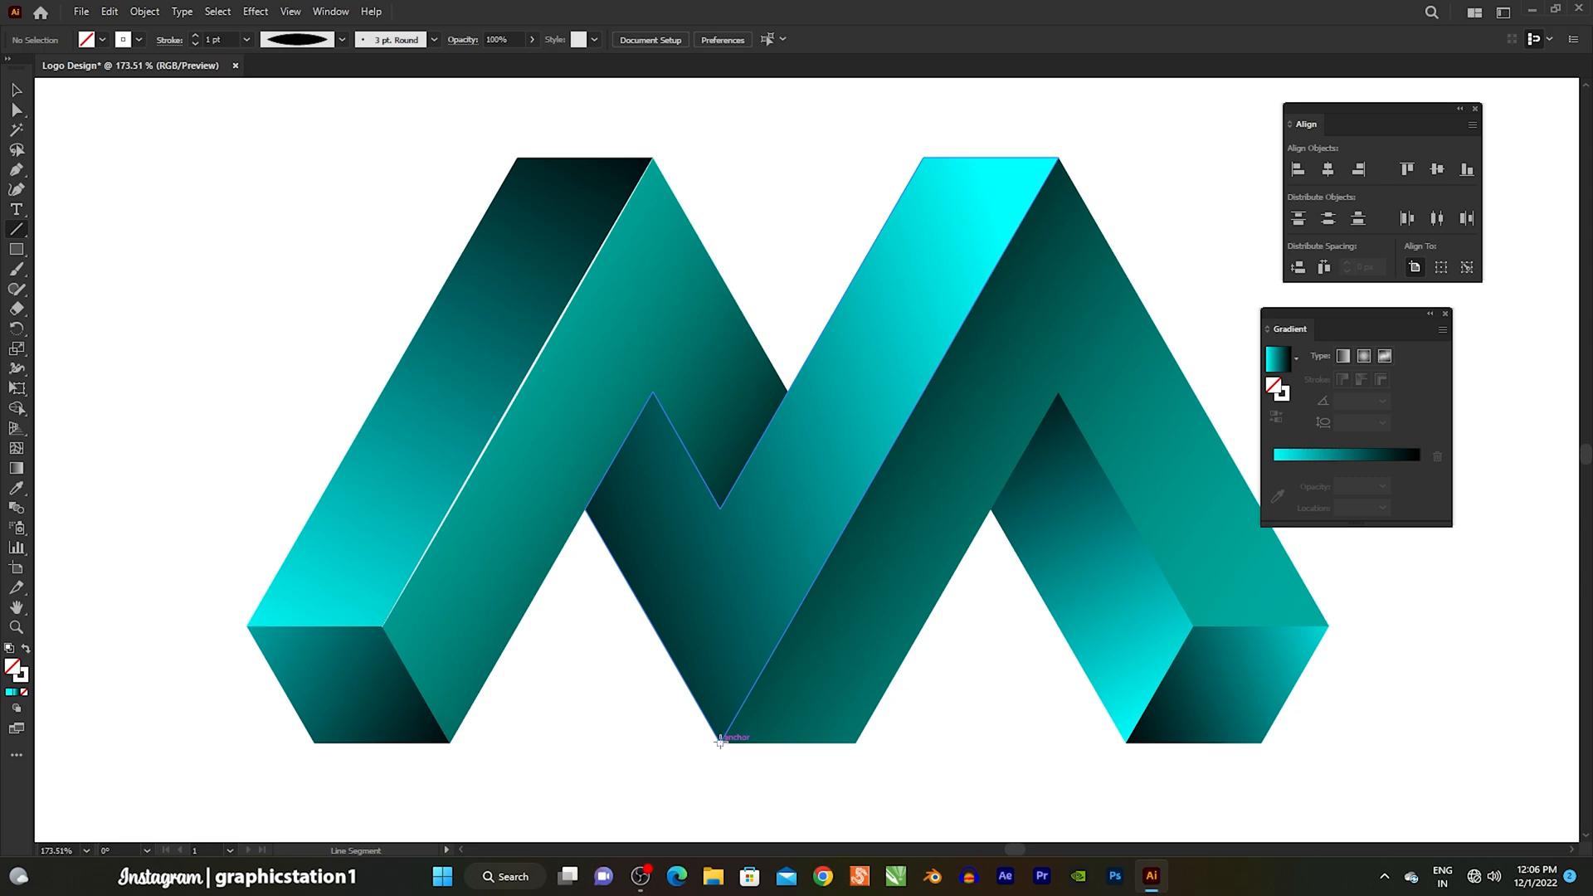
pyautogui.moveTo(720, 741)
pyautogui.mouseDown()
pyautogui.moveTo(1024, 249)
pyautogui.moveTo(1059, 158)
pyautogui.mouseUp()
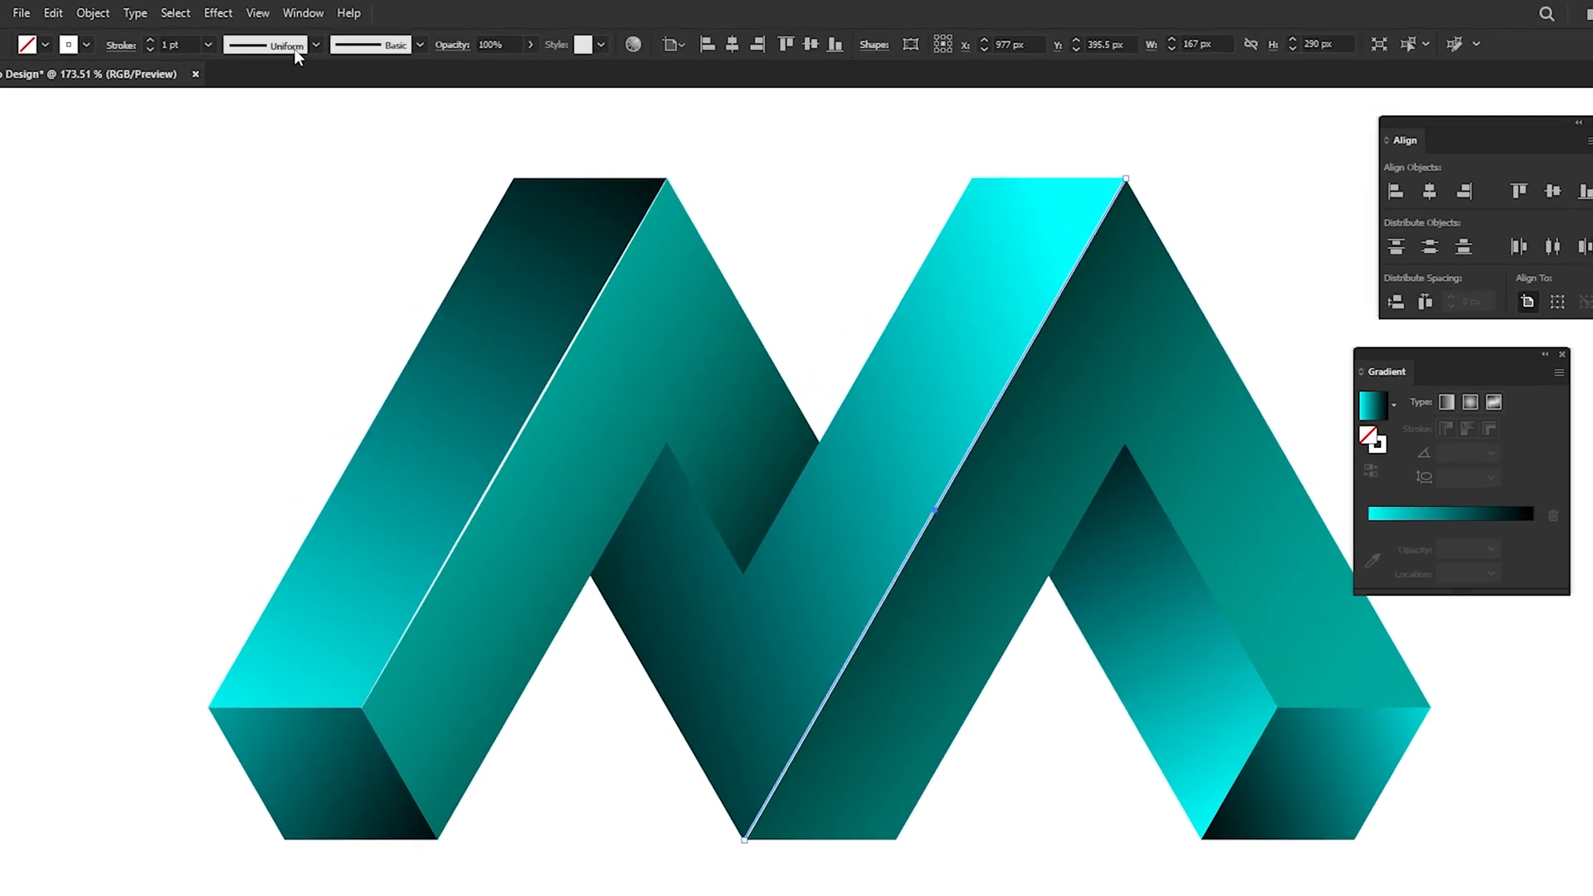
pyautogui.click(318, 41)
pyautogui.click(199, 139)
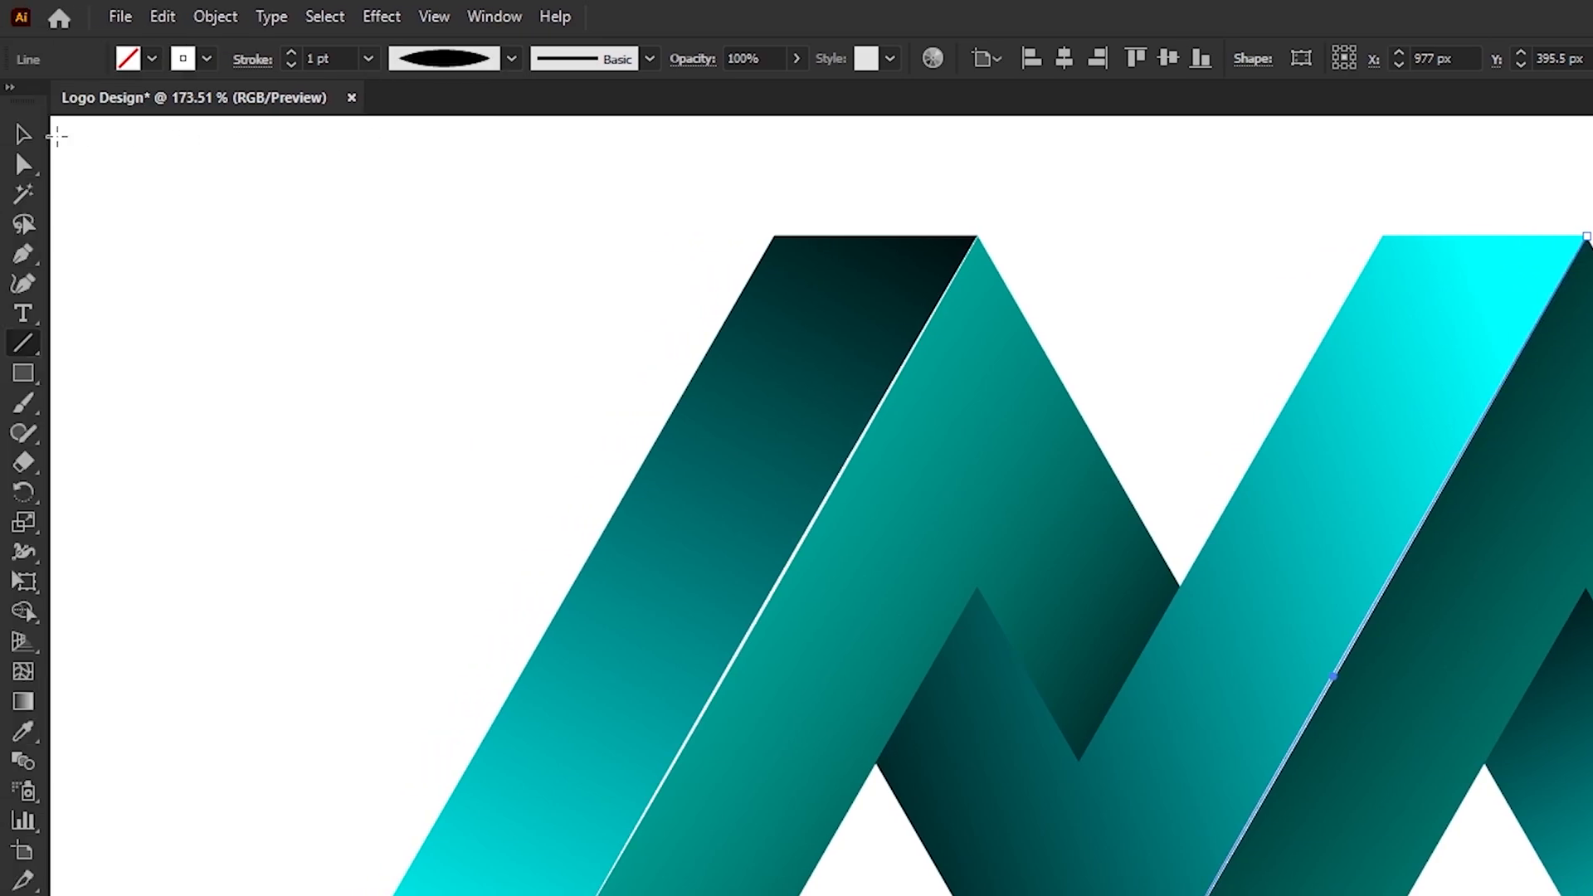
pyautogui.click(24, 135)
pyautogui.click(258, 257)
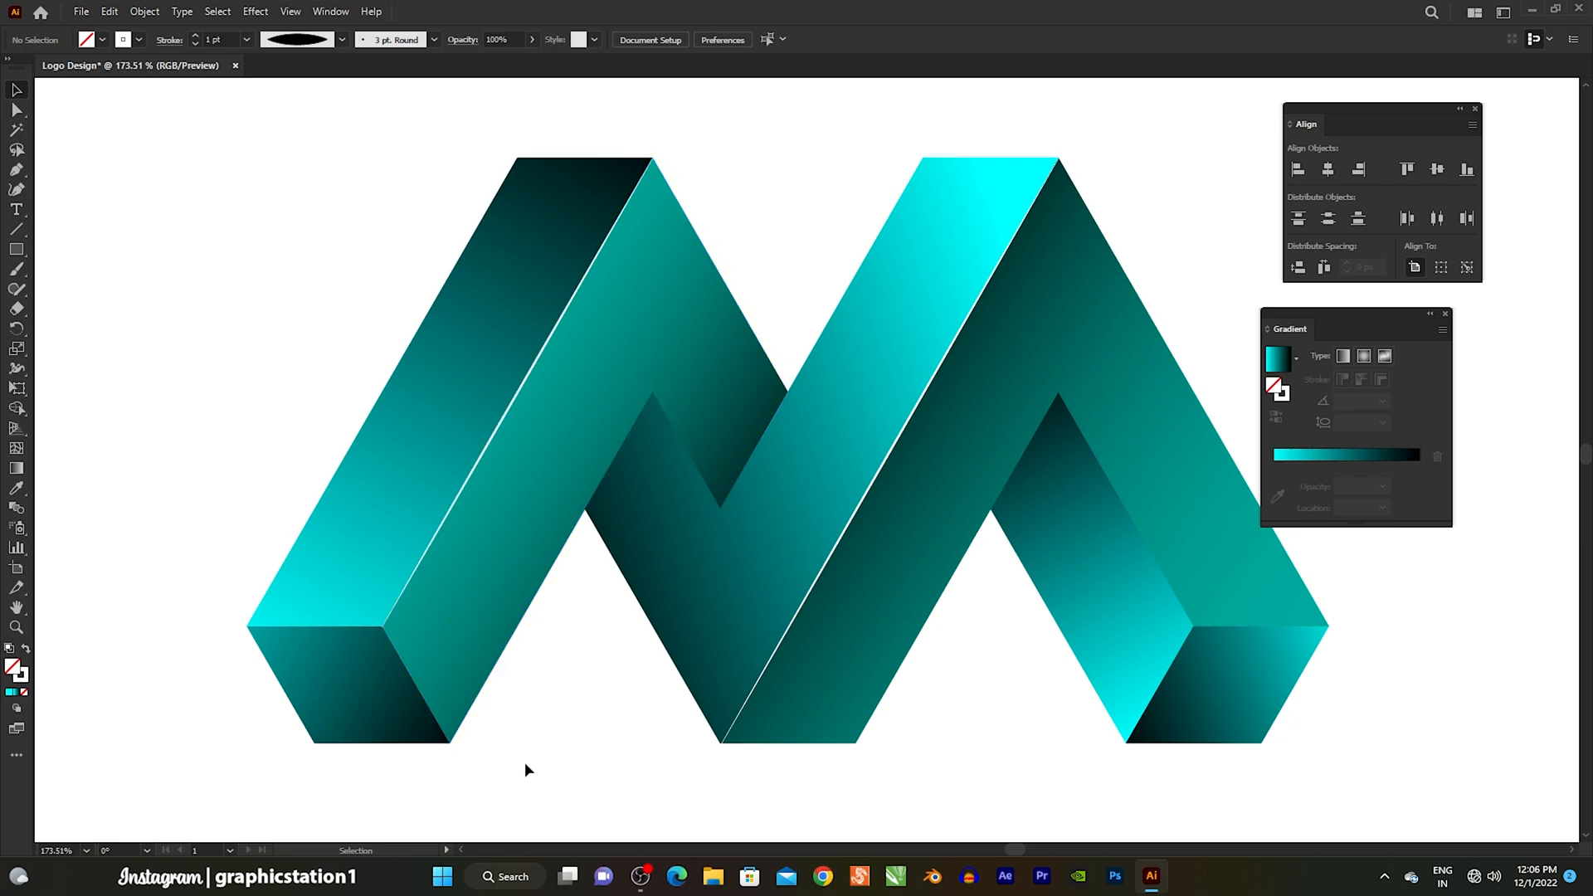
# Draw a short white line from the first peak's inner apex to the central valley, with the lens-shaped profile and a 0.75 pt stroke.
pyautogui.click(14, 235)
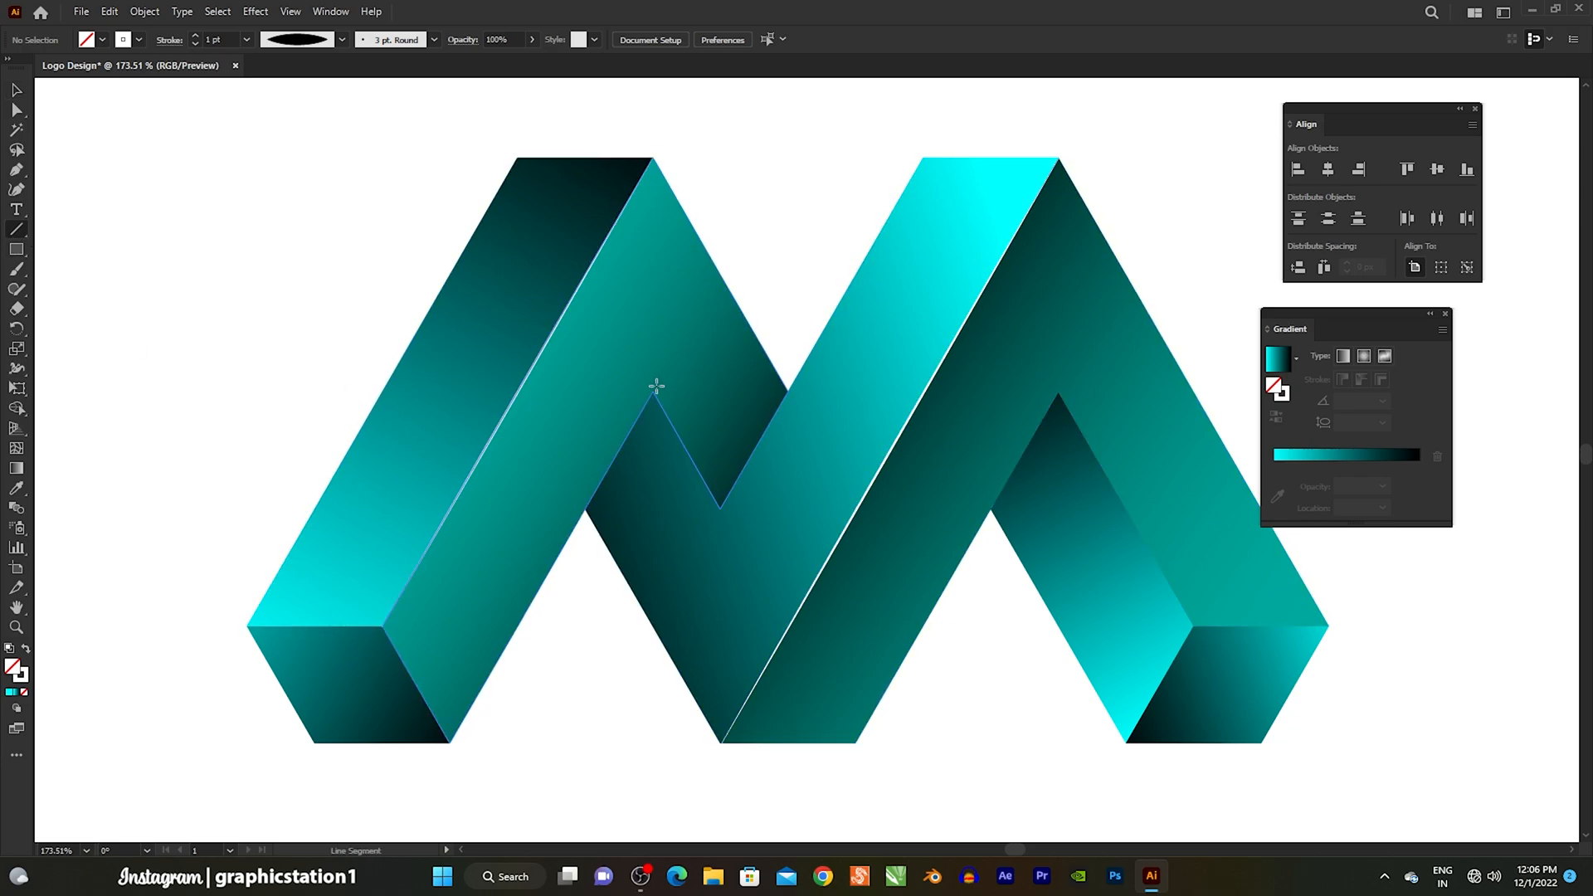
pyautogui.moveTo(652, 393); pyautogui.dragTo(720, 510)
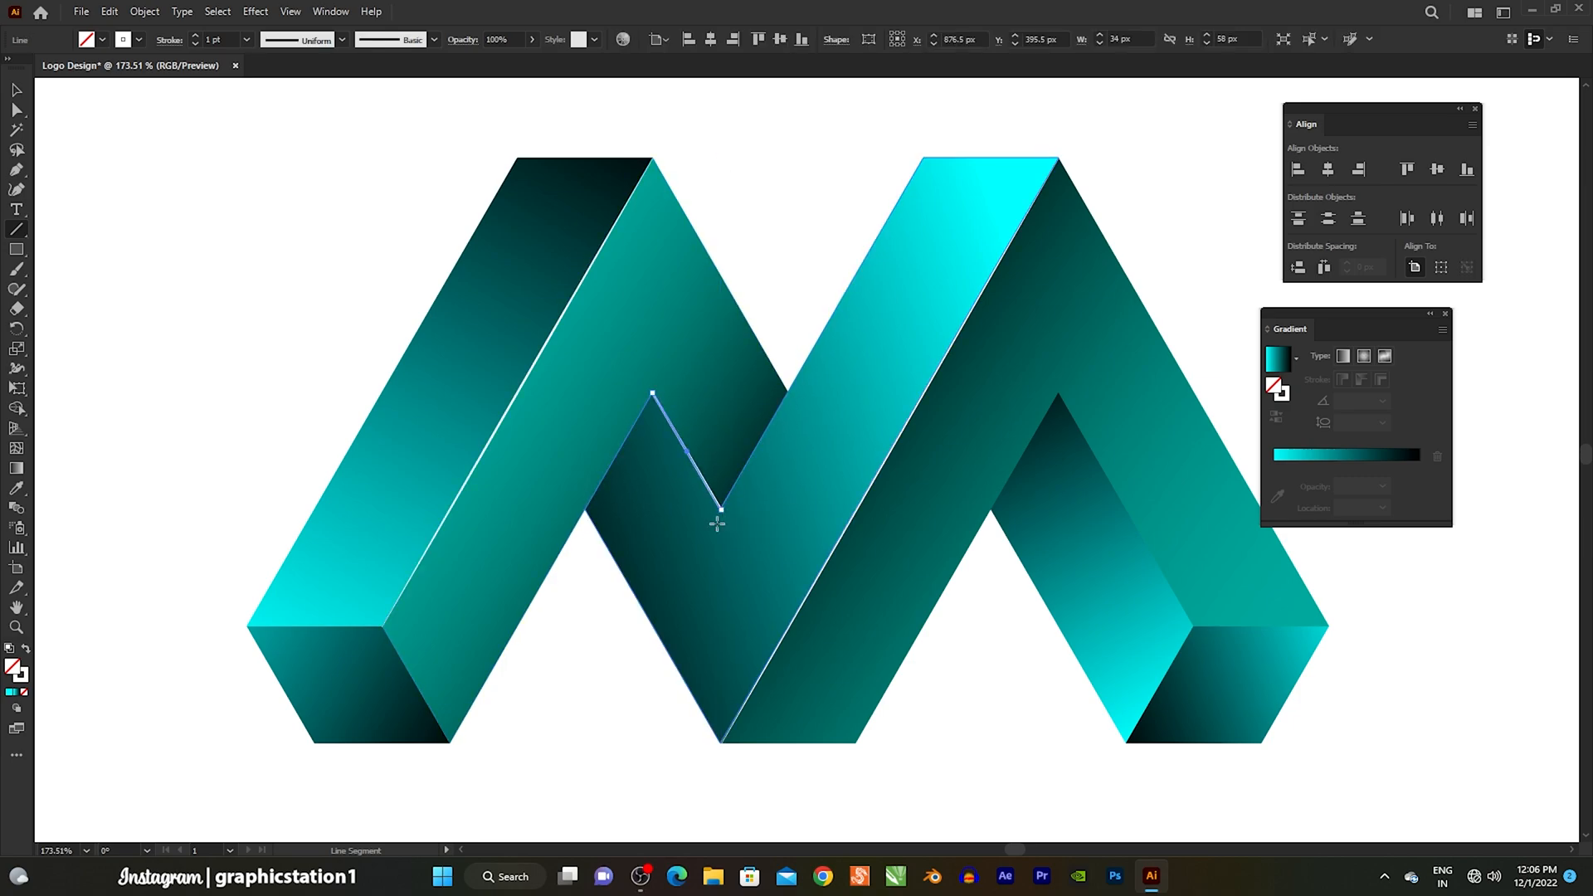
pyautogui.click(25, 96)
pyautogui.click(316, 40)
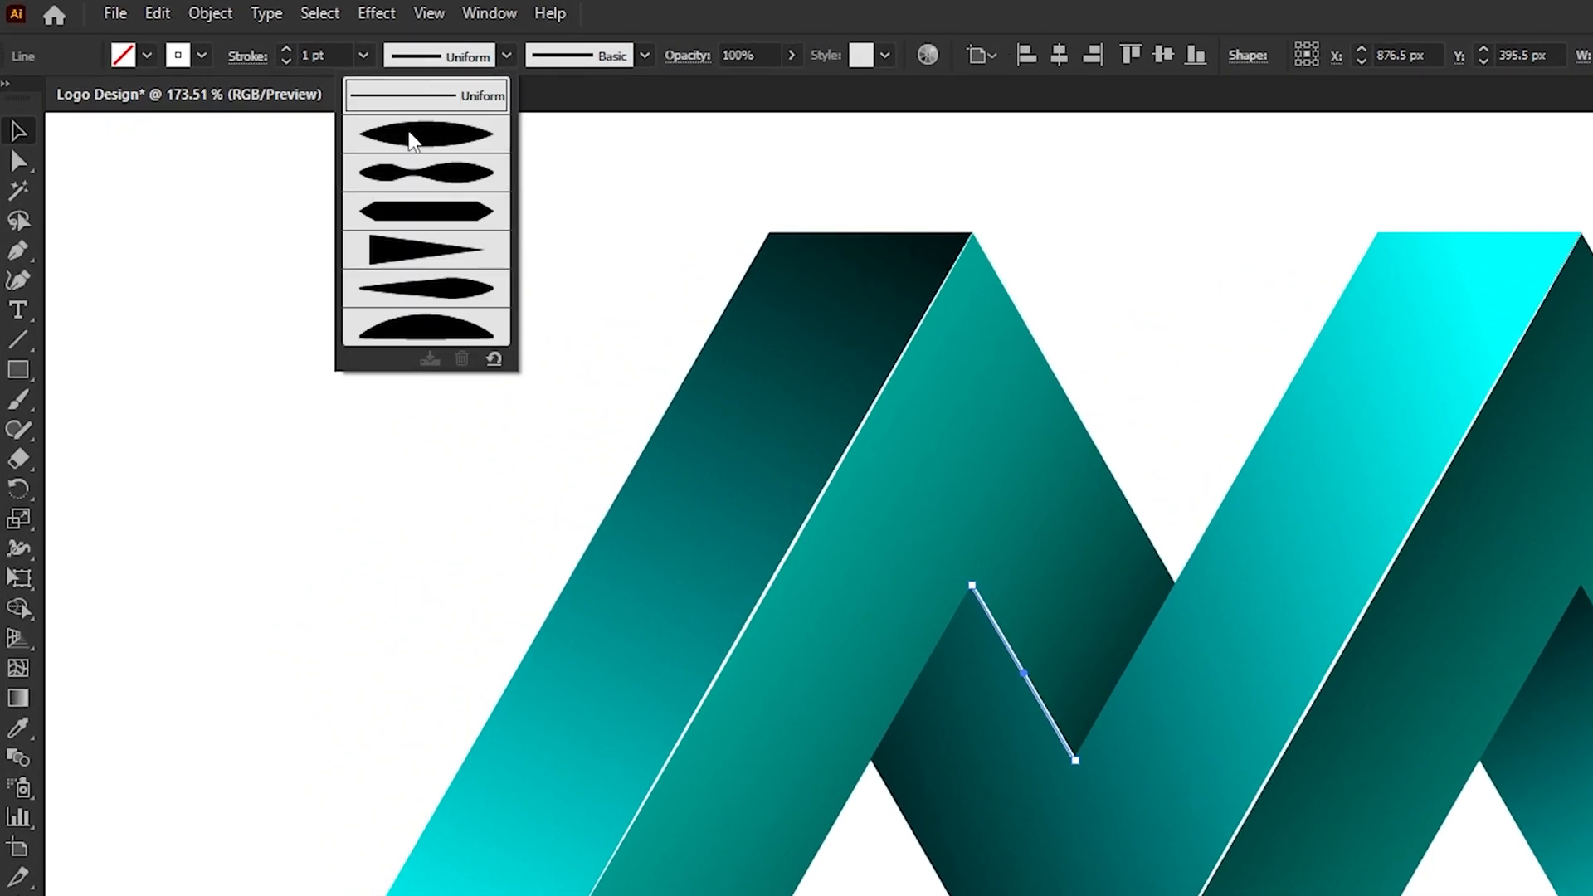
pyautogui.click(412, 135)
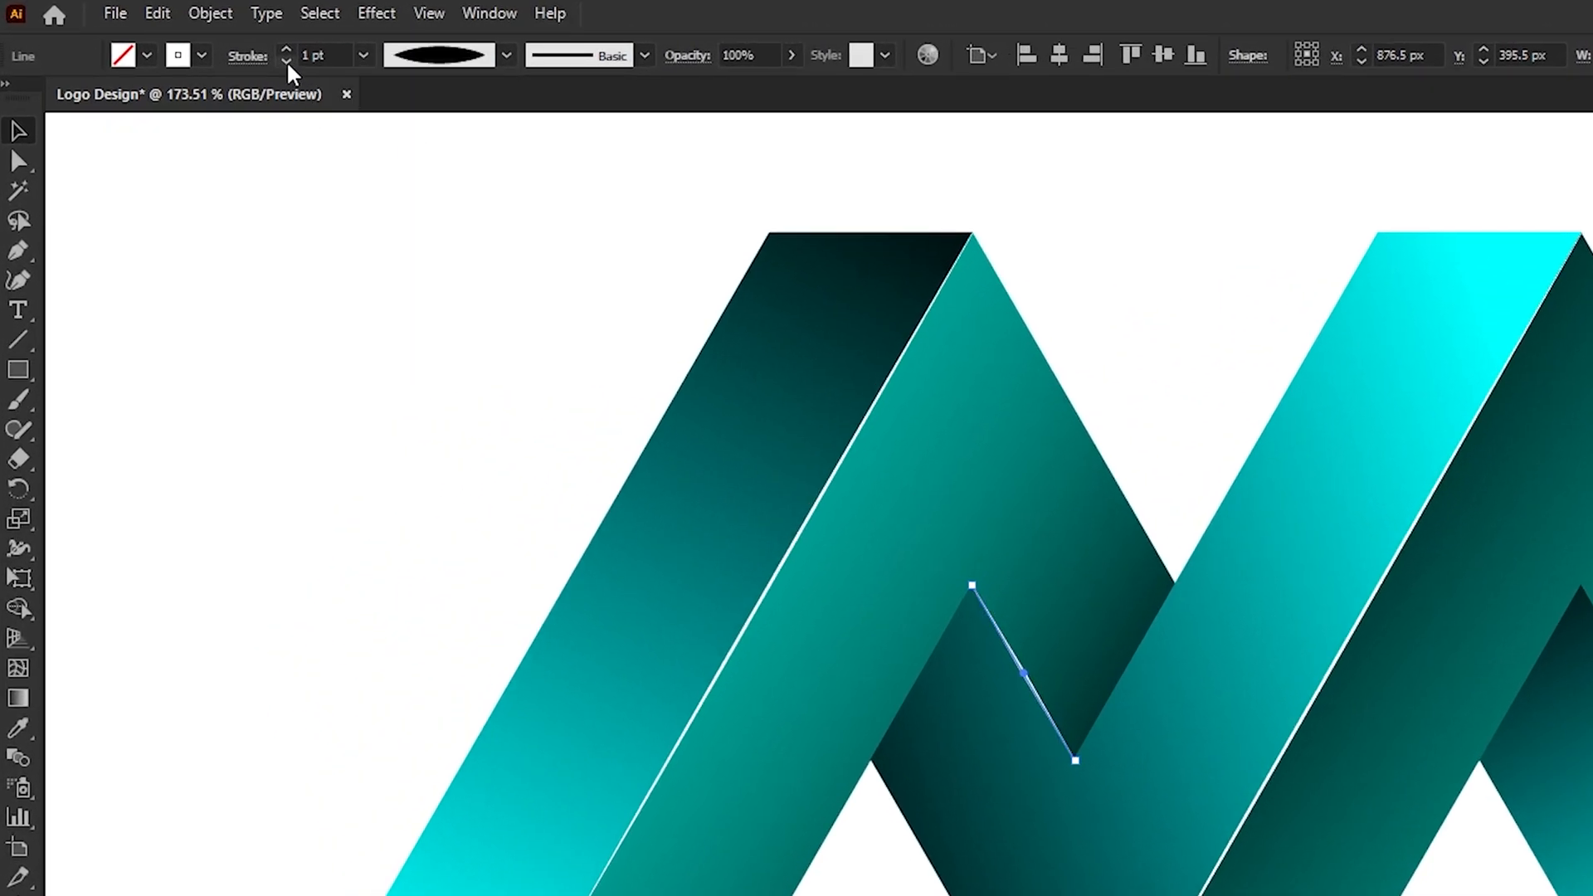
pyautogui.click(341, 320)
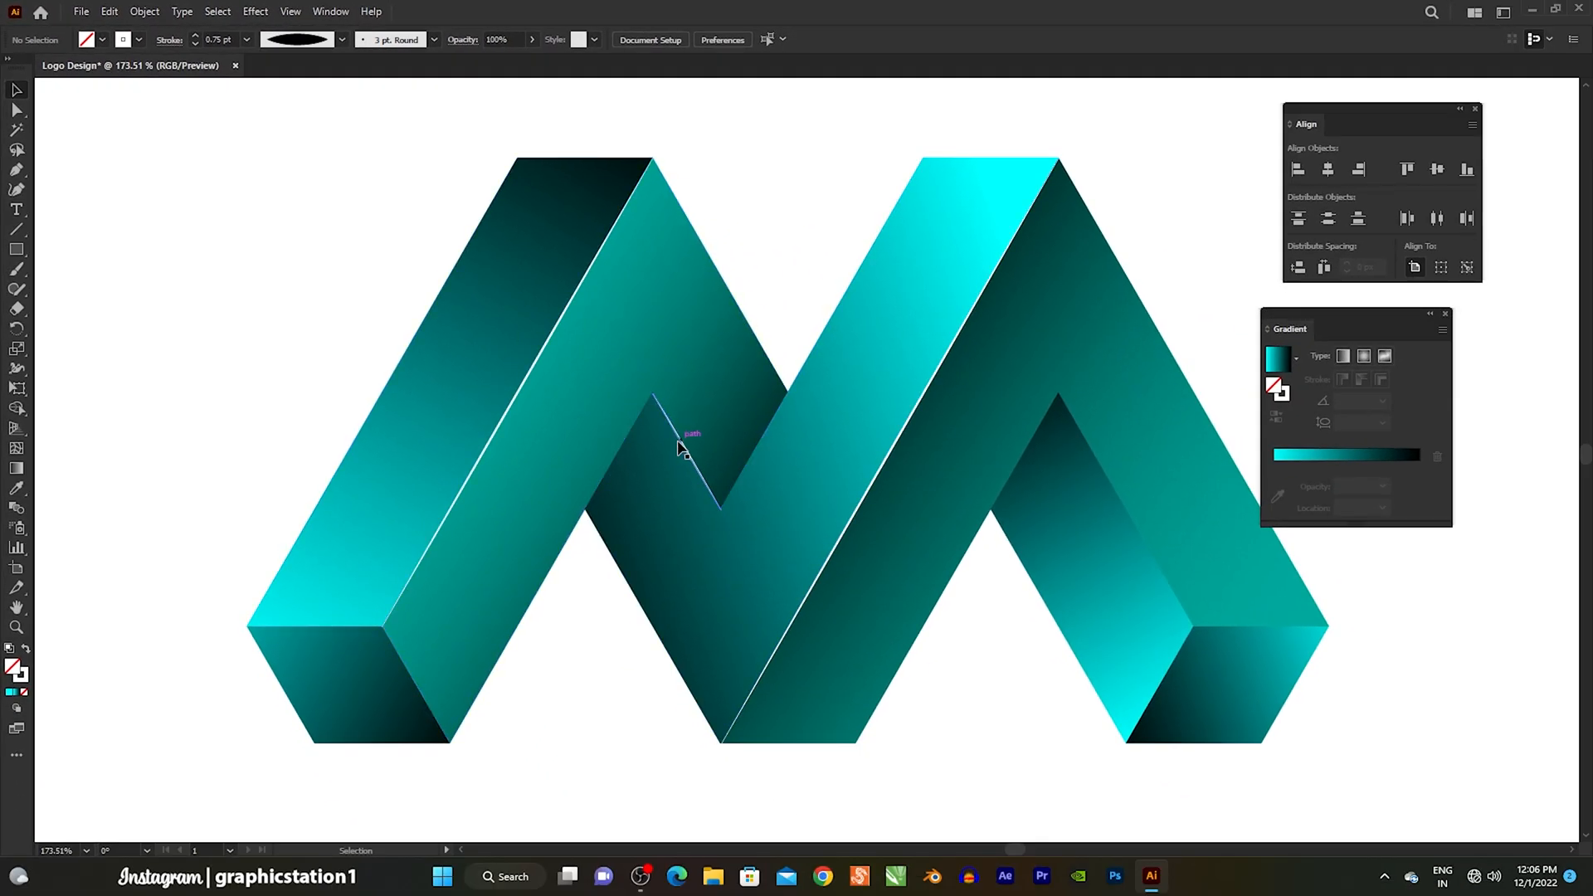
# Set the stroke of the short highlight line beside the central valley to 0.5 pt and deselect it.
pyautogui.click(678, 447)
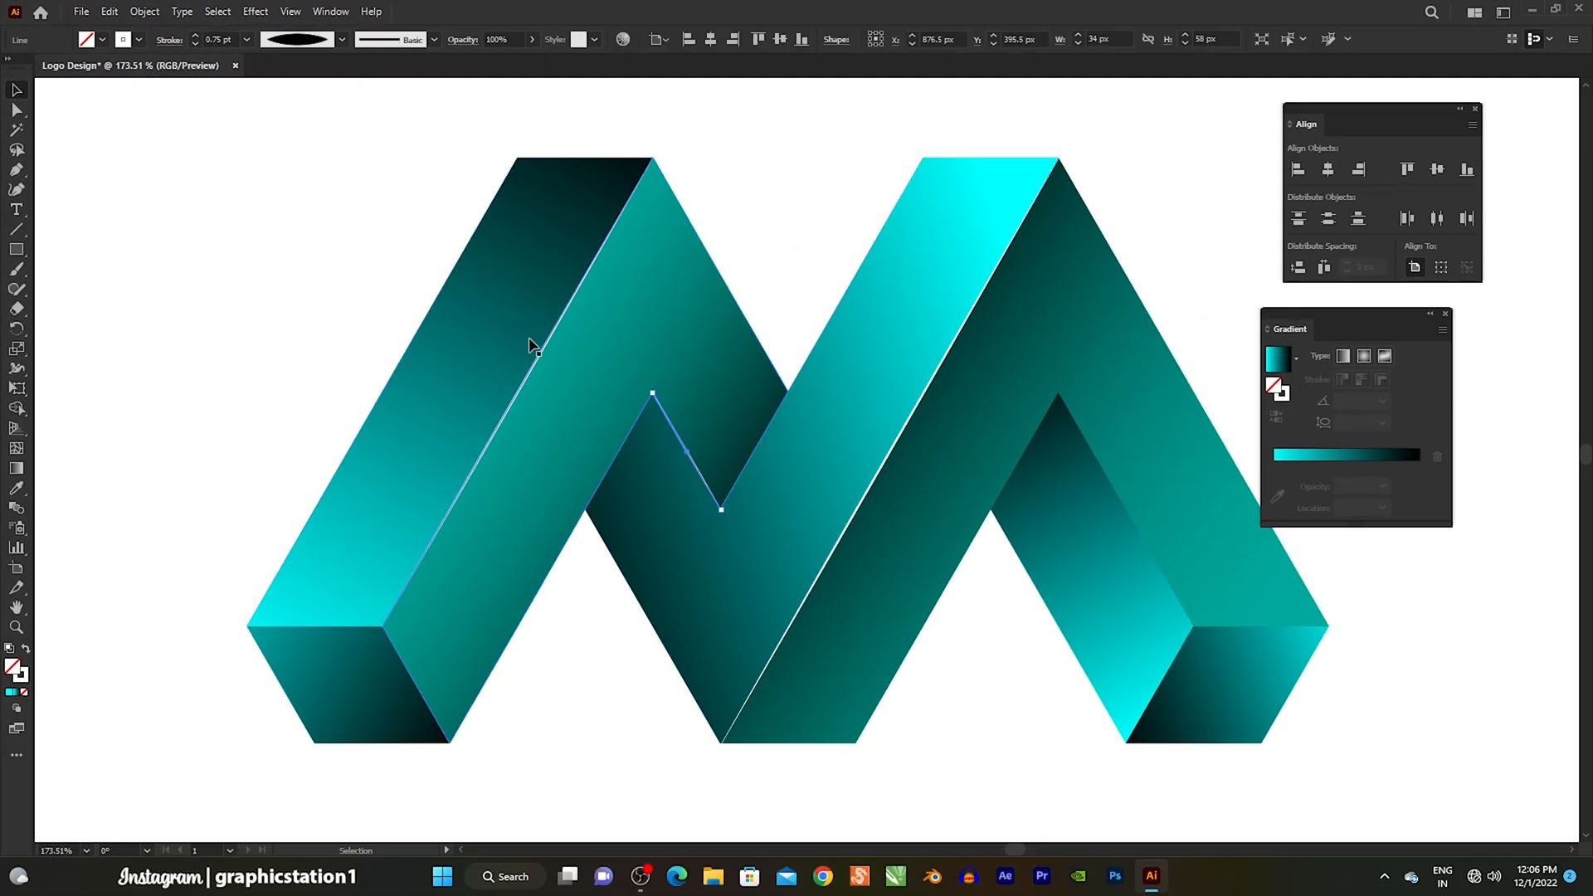
pyautogui.click(195, 44)
pyautogui.click(249, 266)
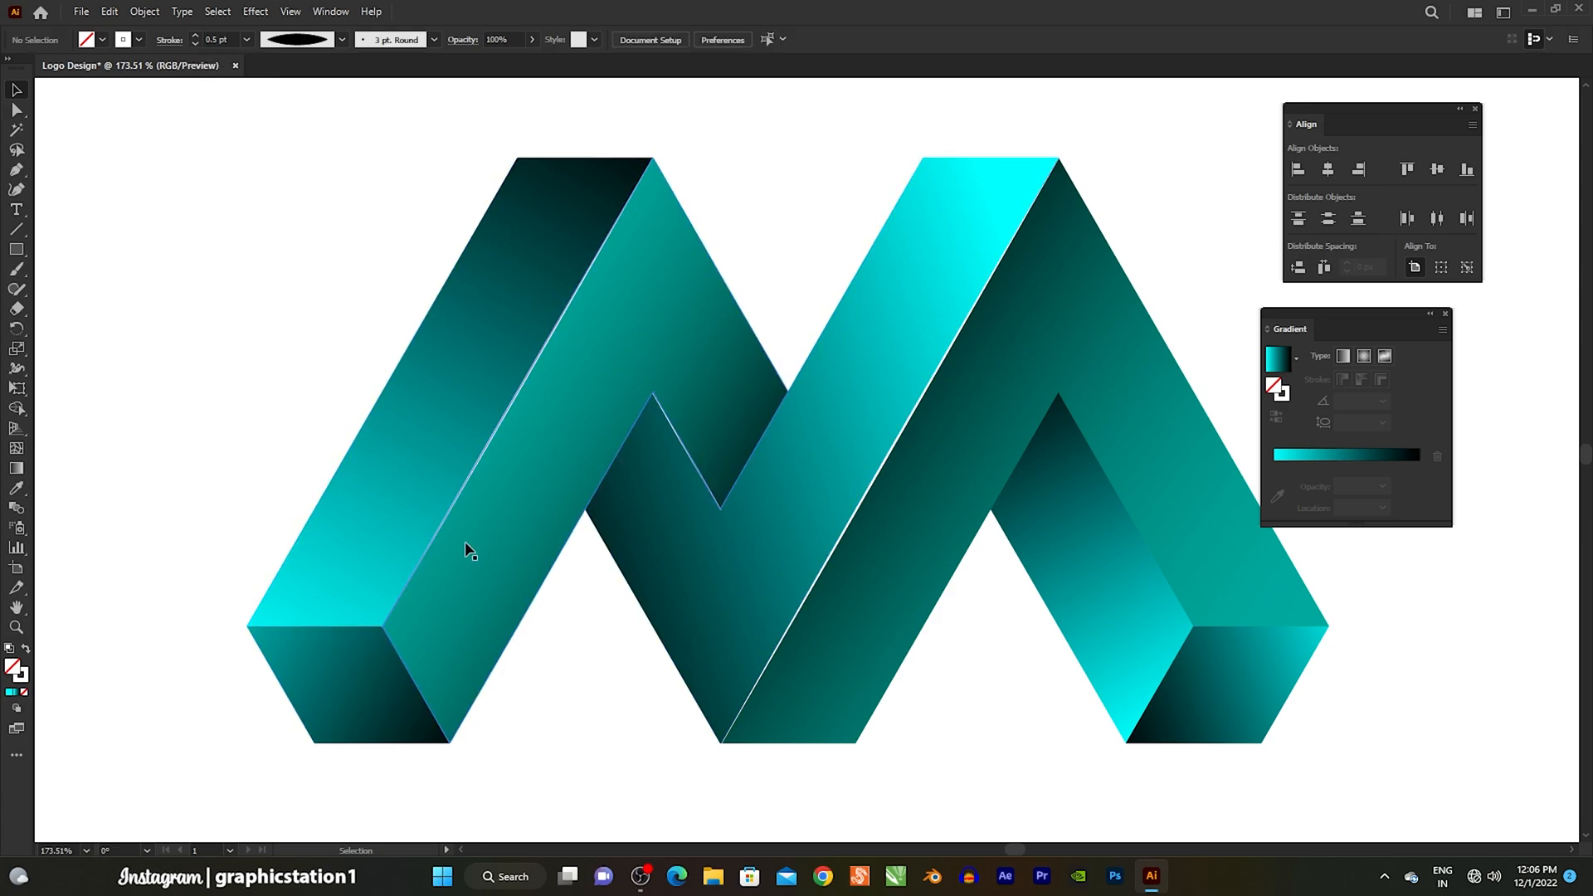
# Draw a white line from the second peak's inner apex to the last leg's end-face corner, with the lens-shaped profile and a 0.5 pt stroke.
pyautogui.click(23, 236)
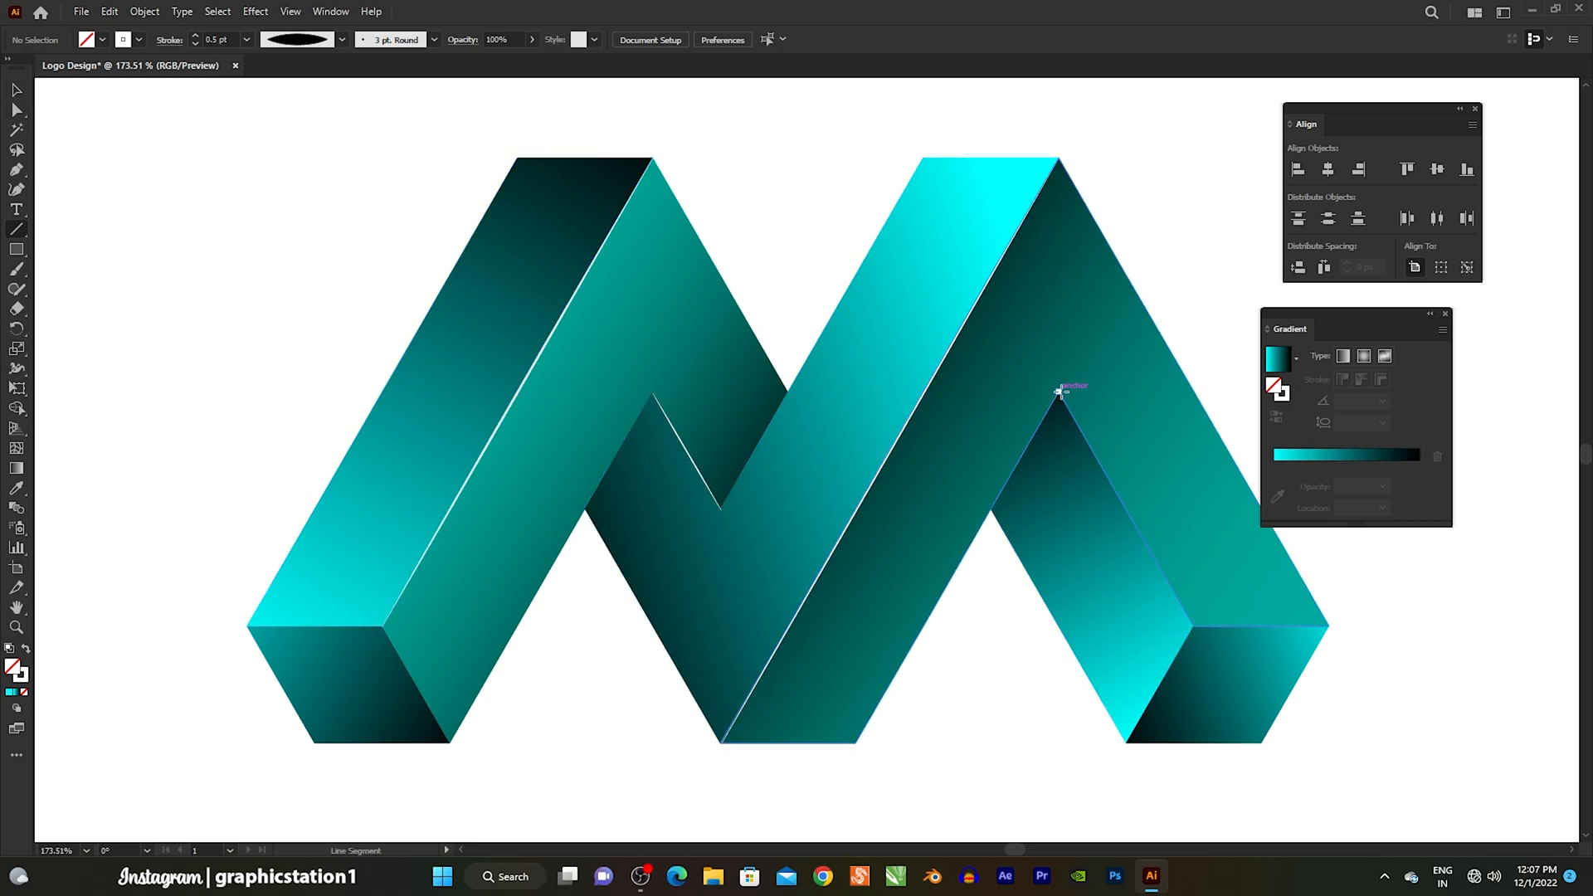
pyautogui.moveTo(1059, 394); pyautogui.dragTo(1059, 394)
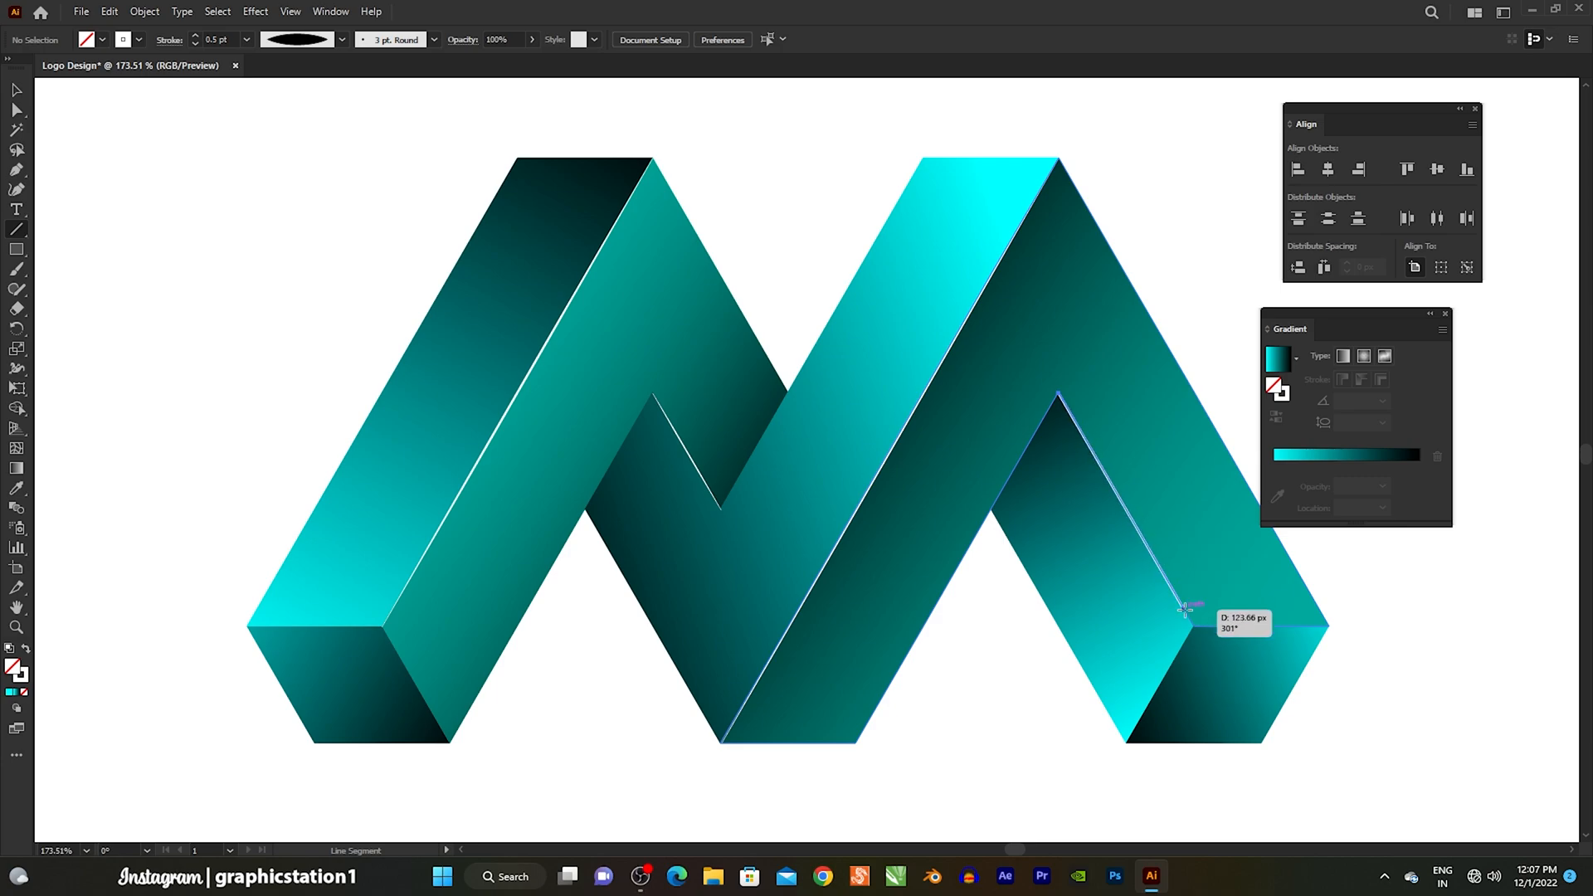
pyautogui.moveTo(1193, 628); pyautogui.dragTo(1193, 627)
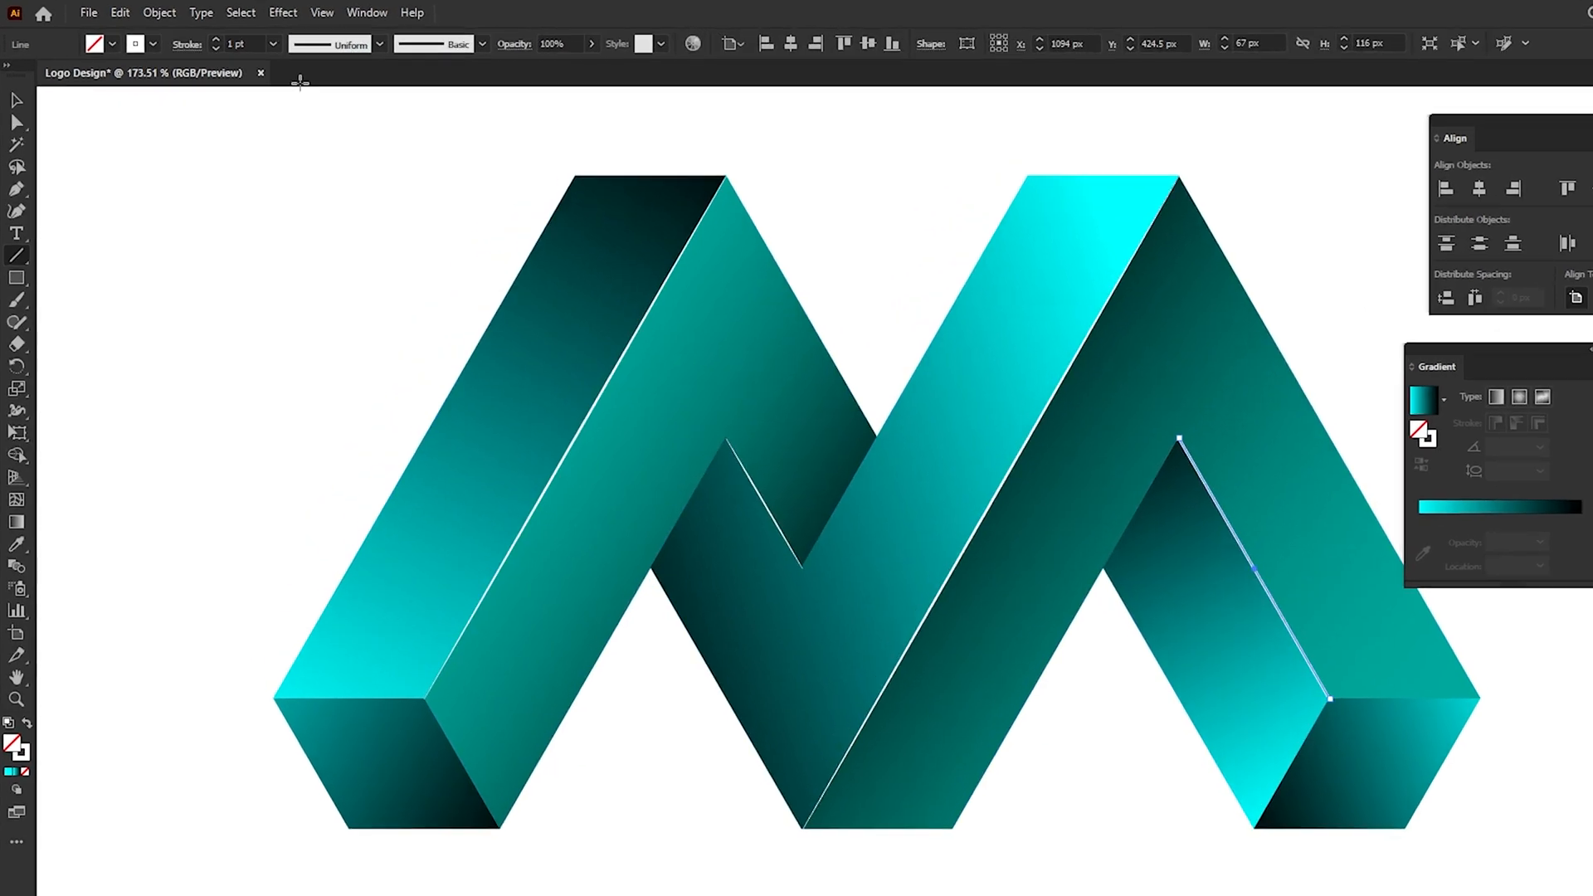
pyautogui.click(341, 39)
pyautogui.click(295, 93)
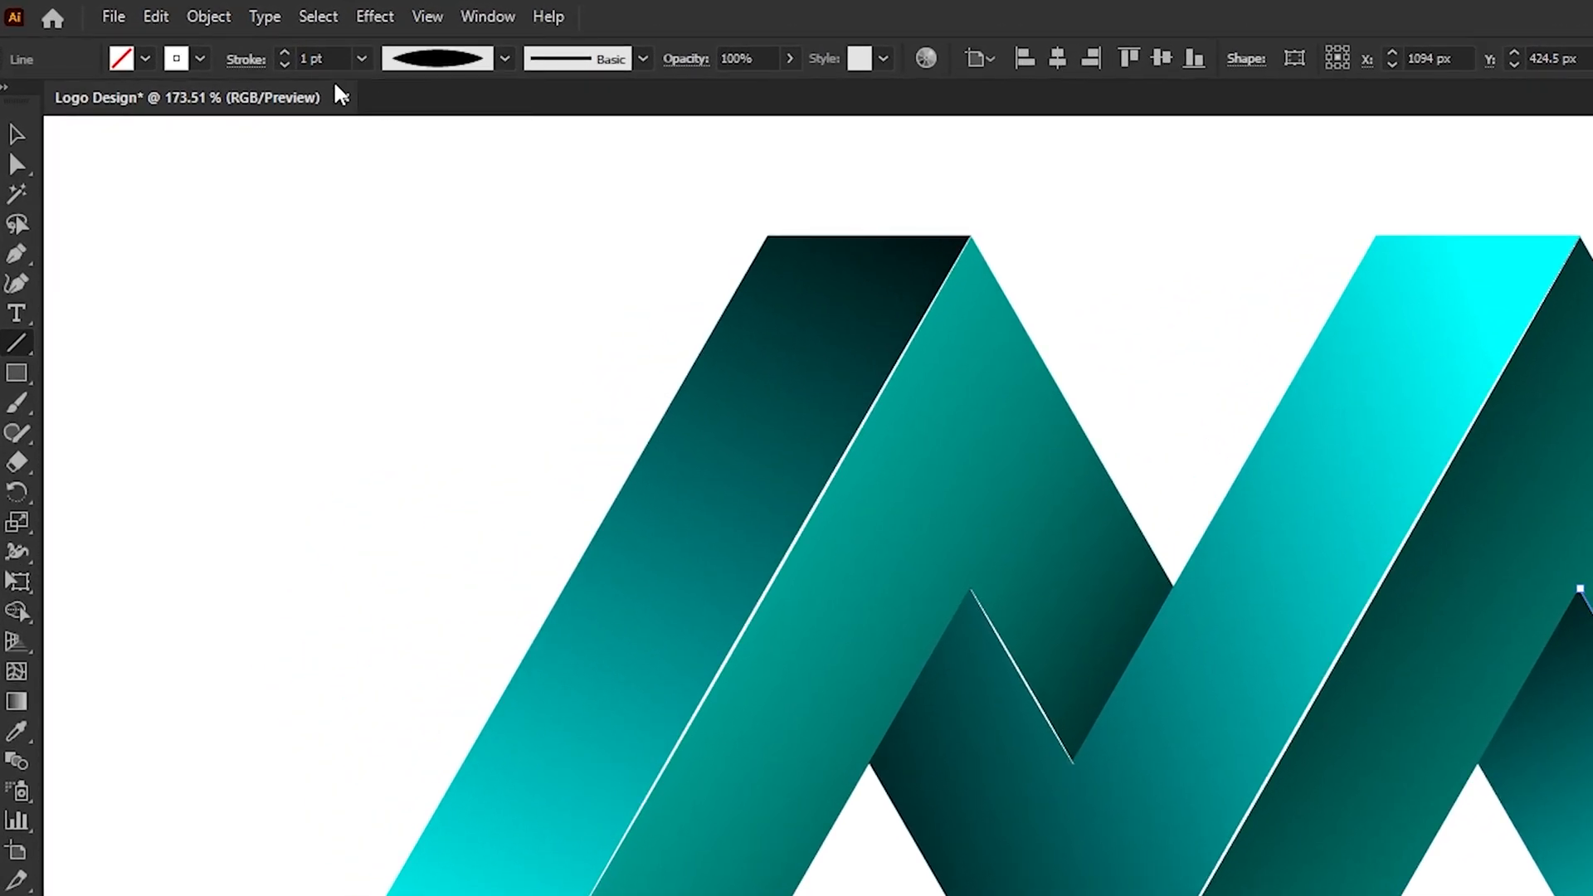
pyautogui.click(285, 64)
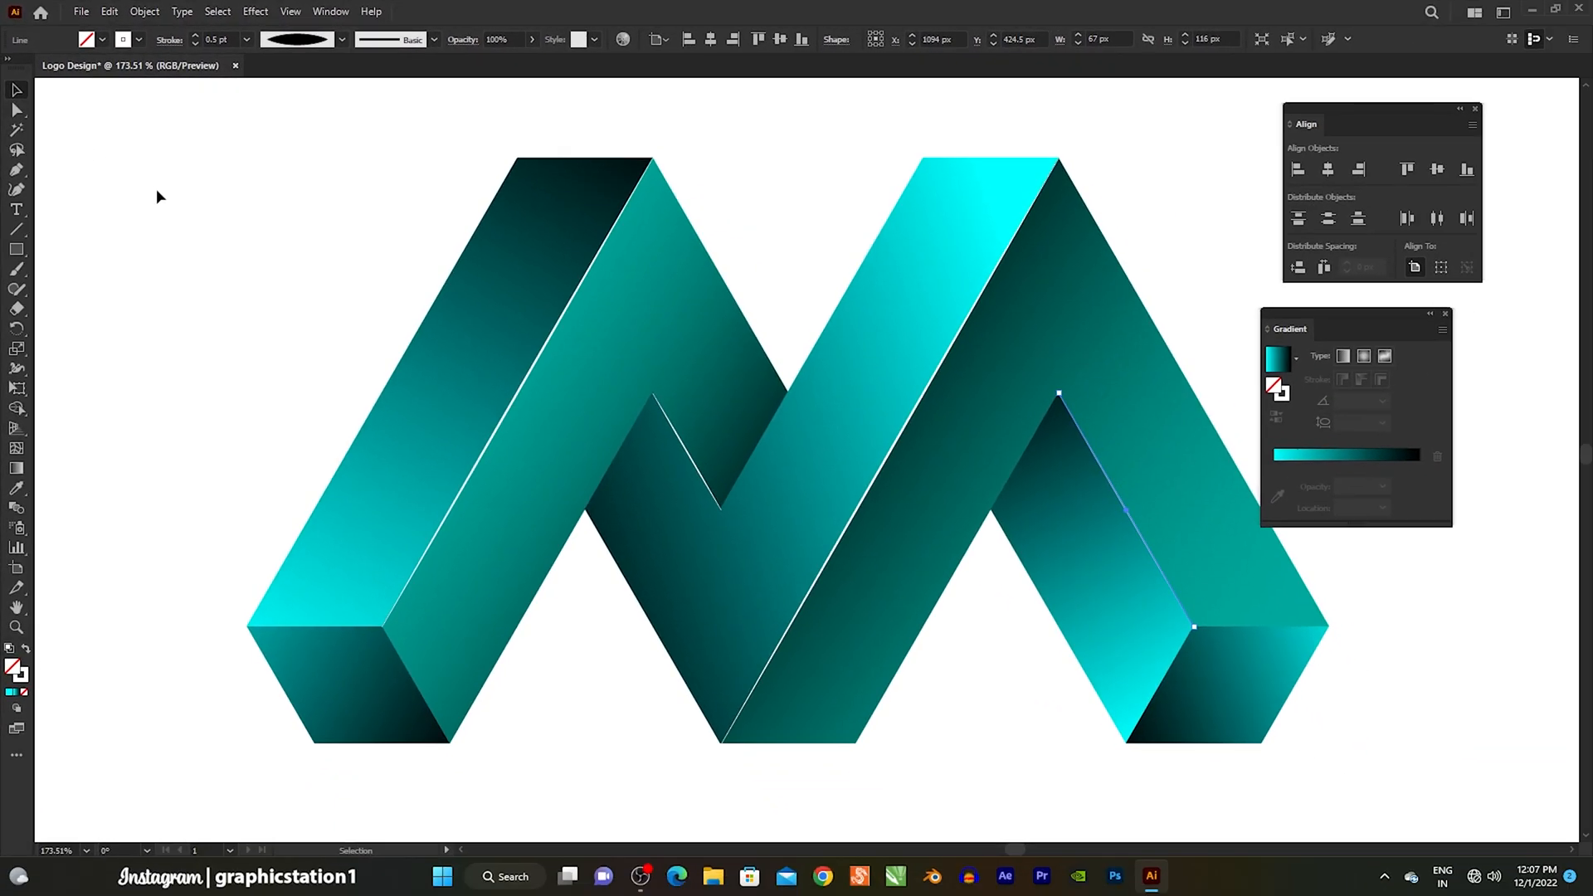
pyautogui.click(157, 191)
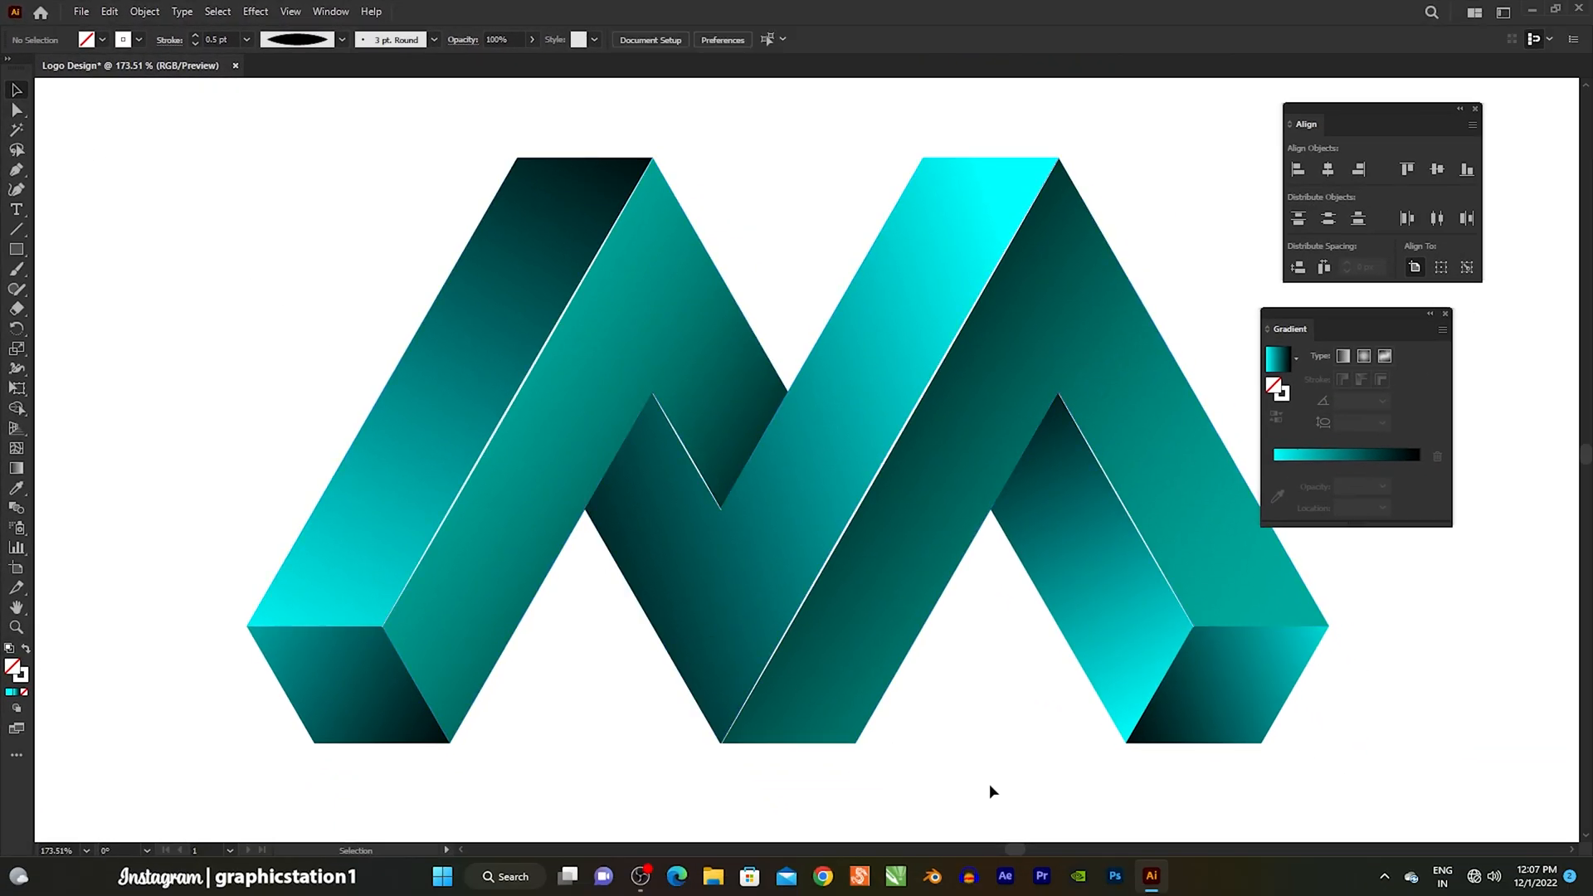